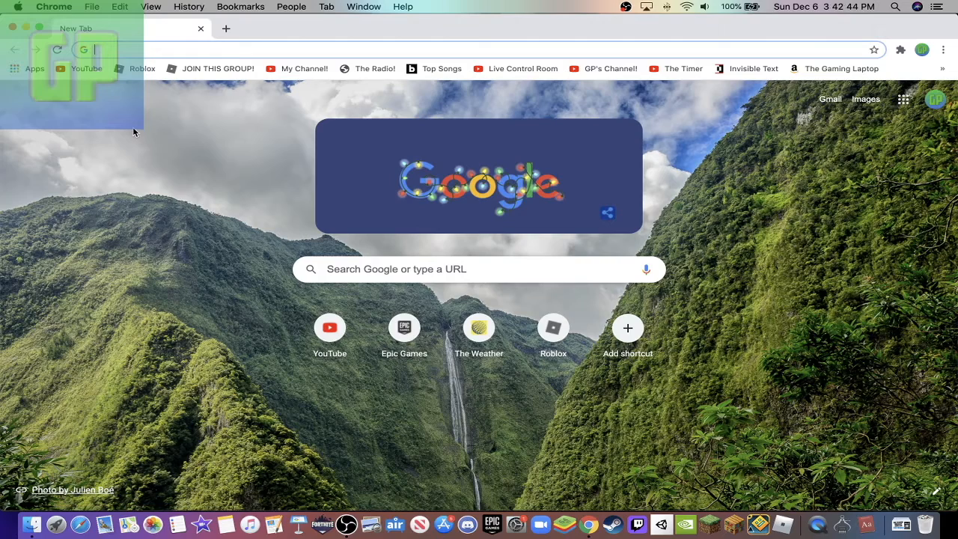
Step: Go to pixlr.com in the browser
type("pixlr.")
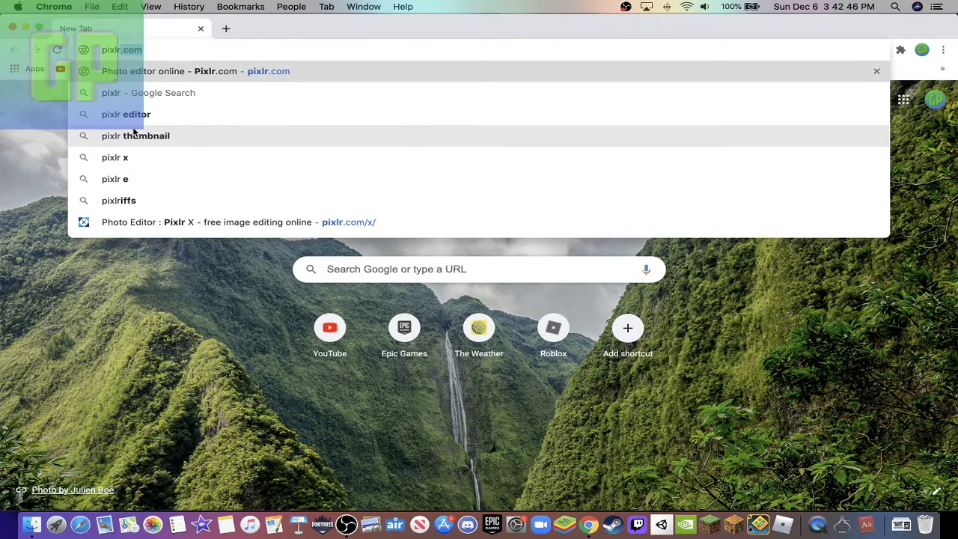
type(".com")
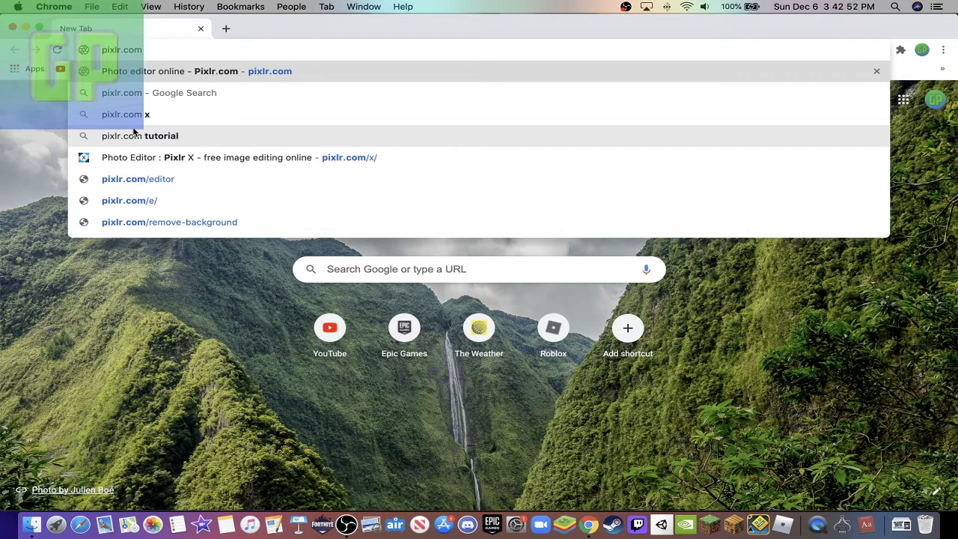
key("Return")
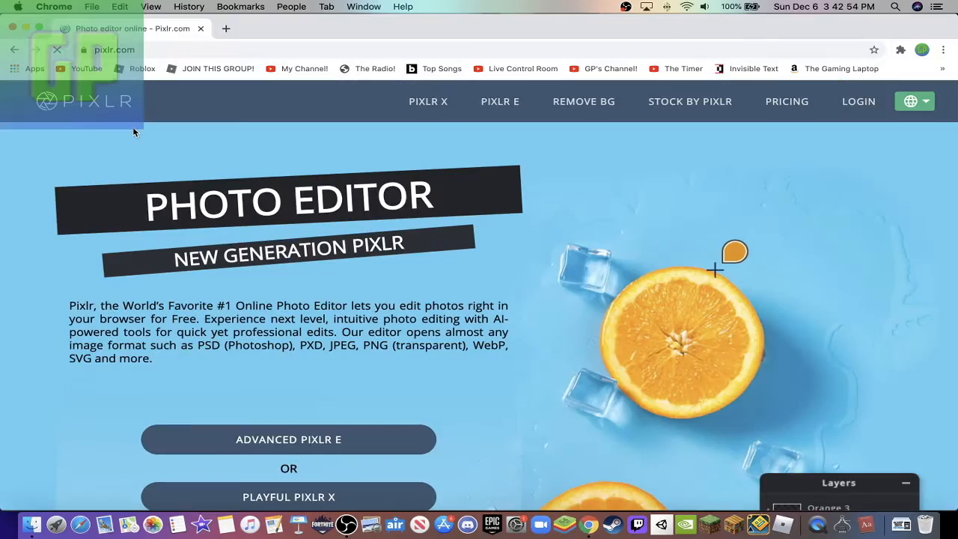
Step: Look over the Pixlr home page and launch the Playful Pixlr X editor
scroll(472, 234, "down", 5)
scroll(472, 234, "down", 10)
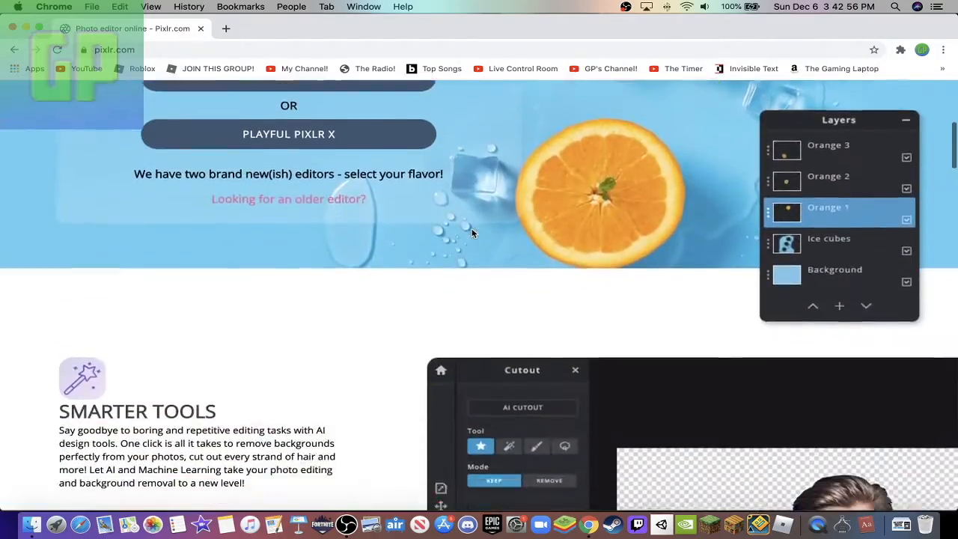
scroll(473, 234, "down", 5)
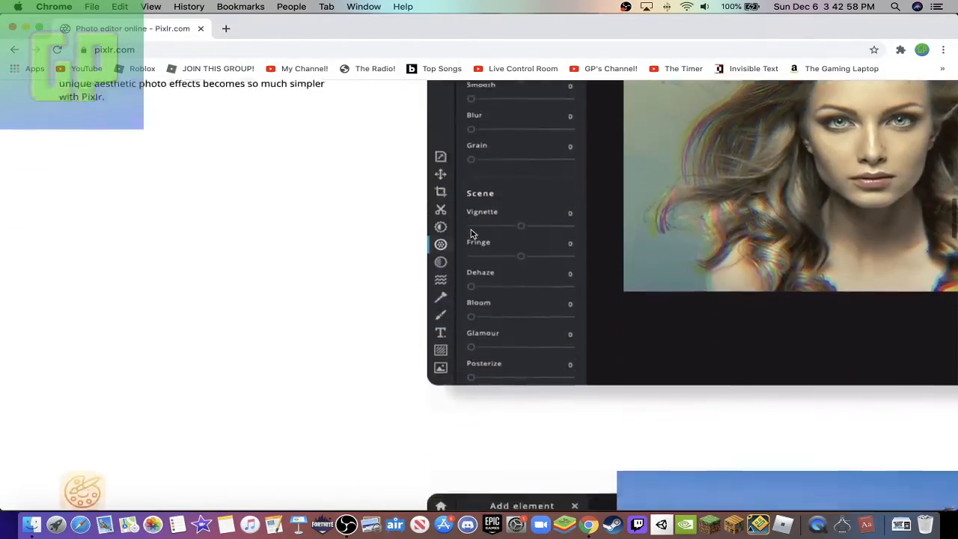
scroll(472, 233, "up", 15)
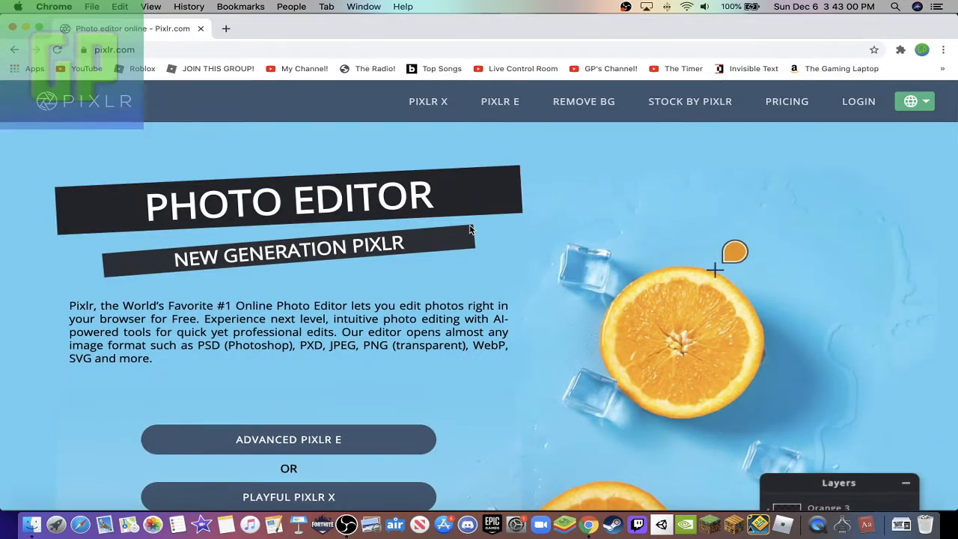
scroll(470, 228, "down", 5)
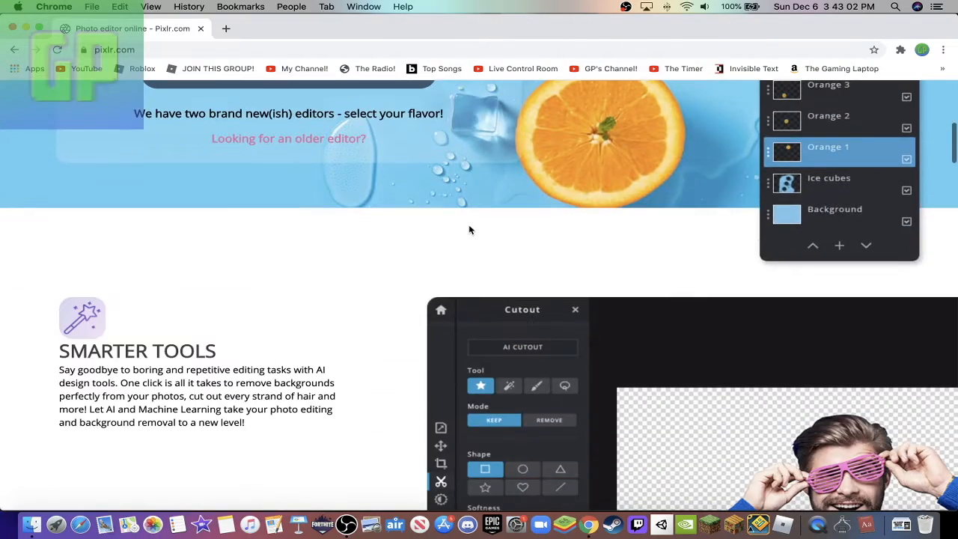
scroll(469, 224, "up", 6)
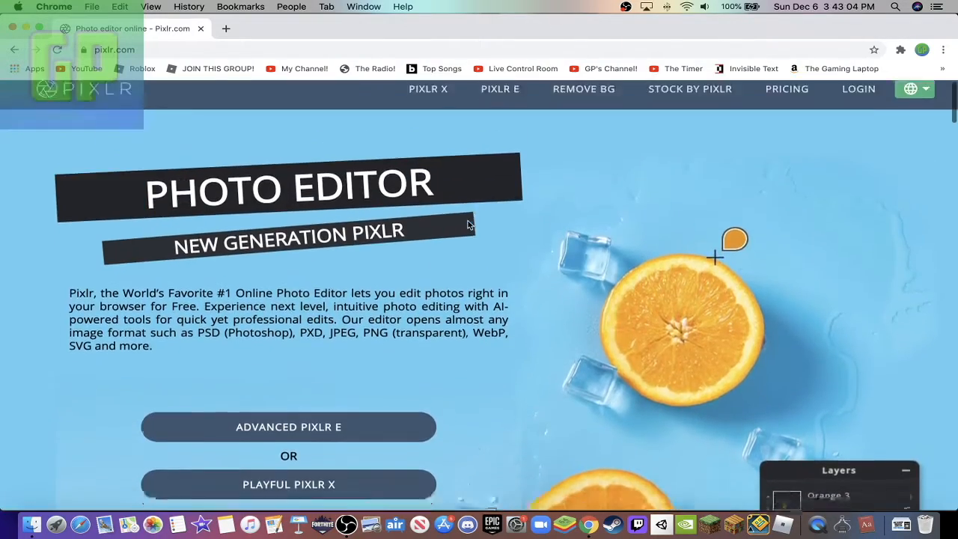
scroll(468, 222, "down", 2)
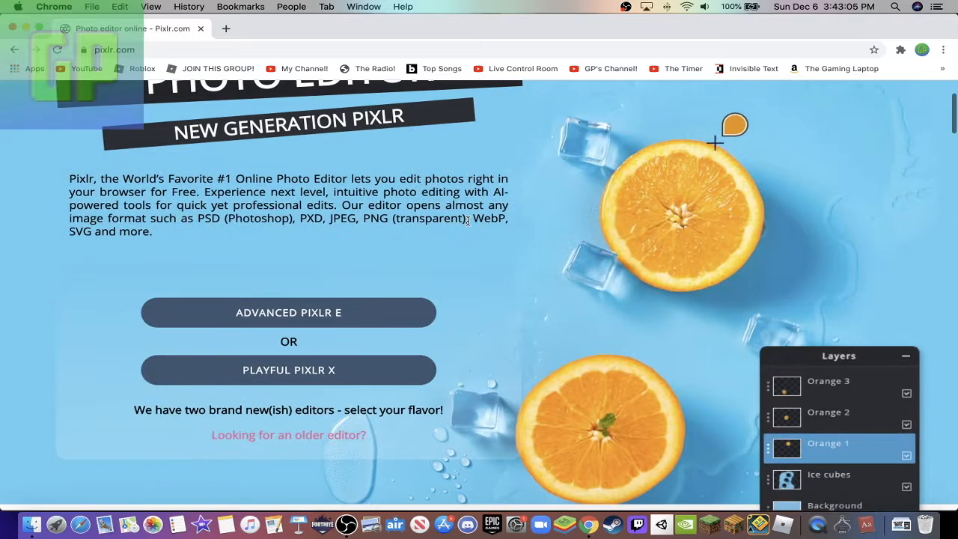
left_click(305, 372)
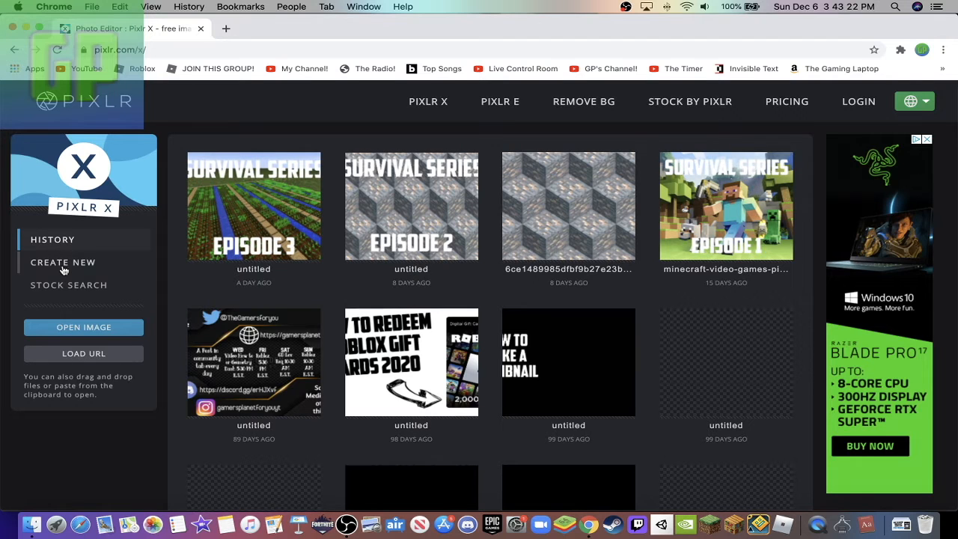
Step: Start a new blank image and set its width to 1280 and its height to 720 pixels
left_click(64, 268)
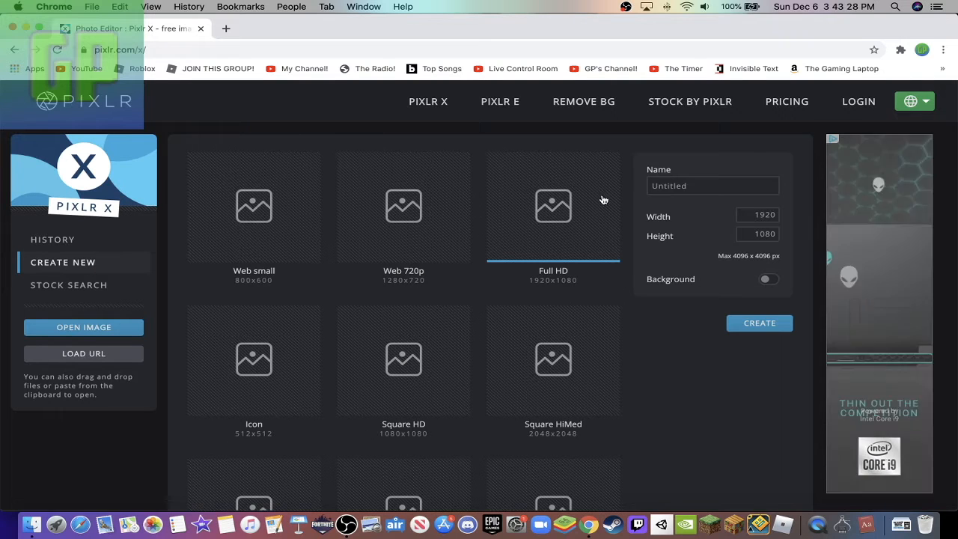
scroll(591, 204, "down", 10)
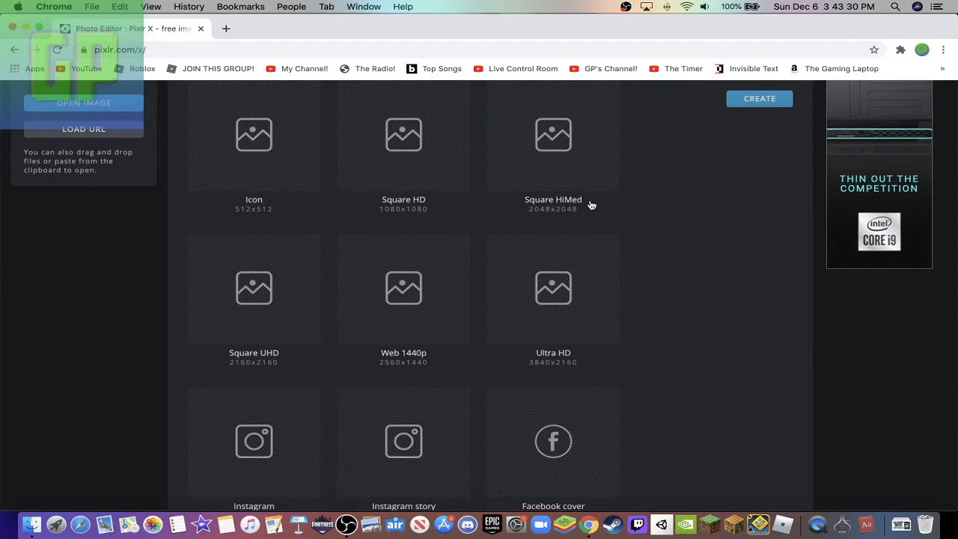
scroll(591, 205, "up", 10)
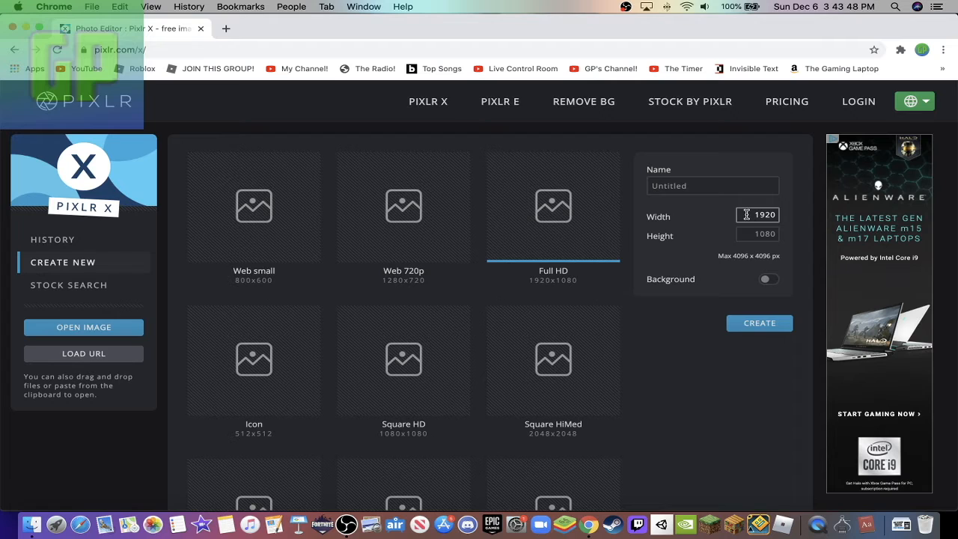
left_click_drag(746, 214, 814, 216)
type("1")
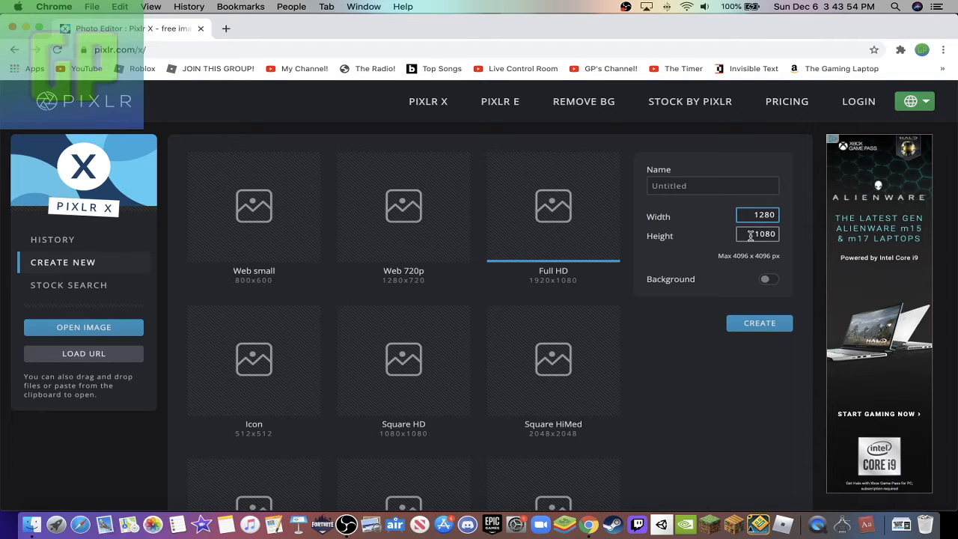
key("Tab")
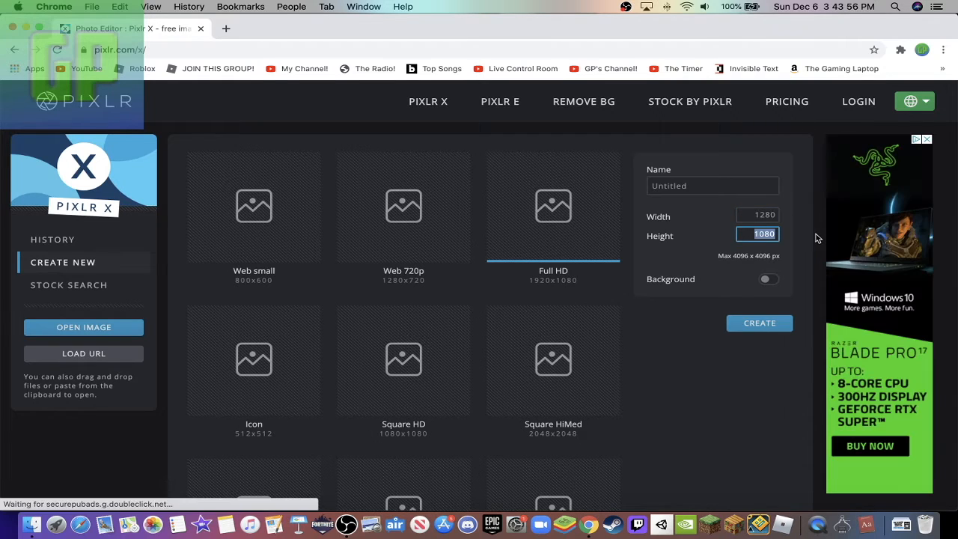
type("720")
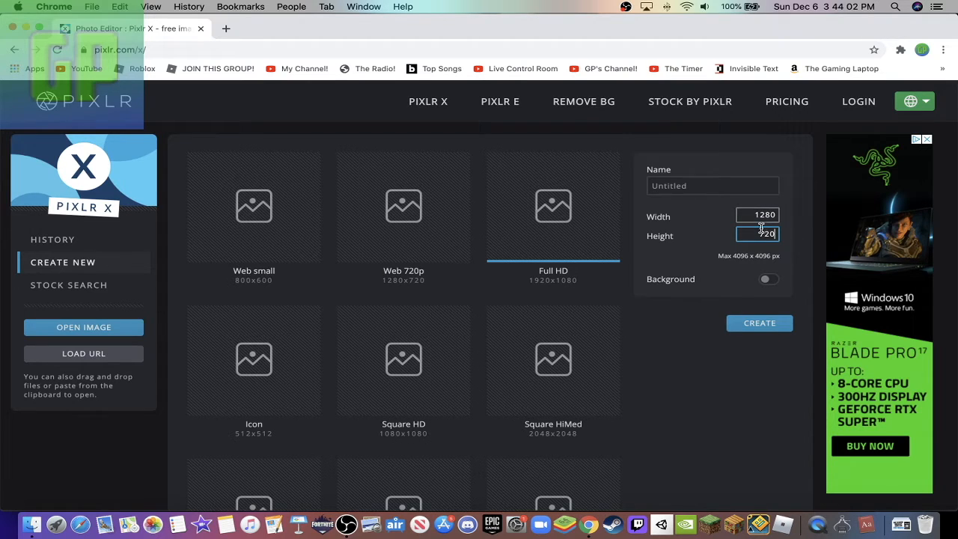
Step: Name the new image "Thumbnail Tutorial" and create it
left_click(719, 187)
left_click_drag(719, 186, 633, 186)
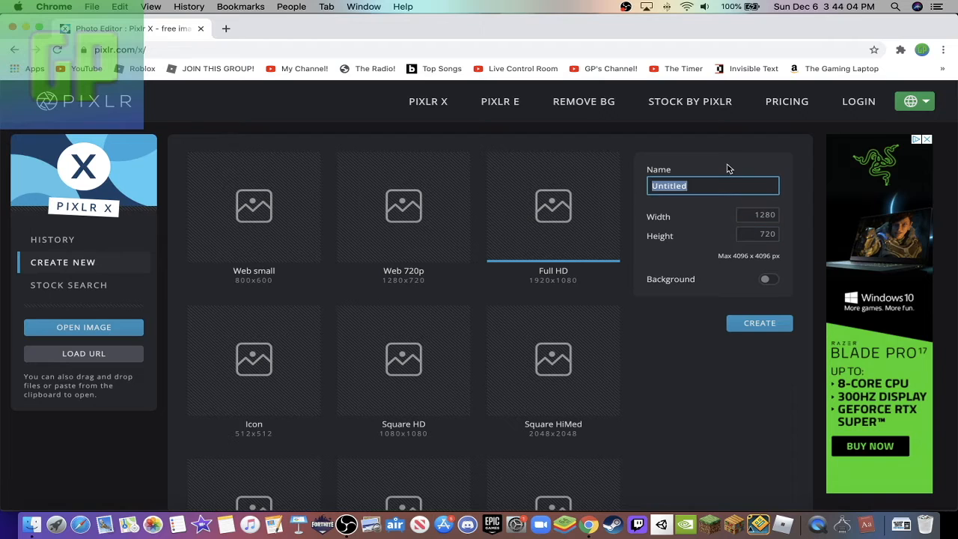
type("Thumbnail")
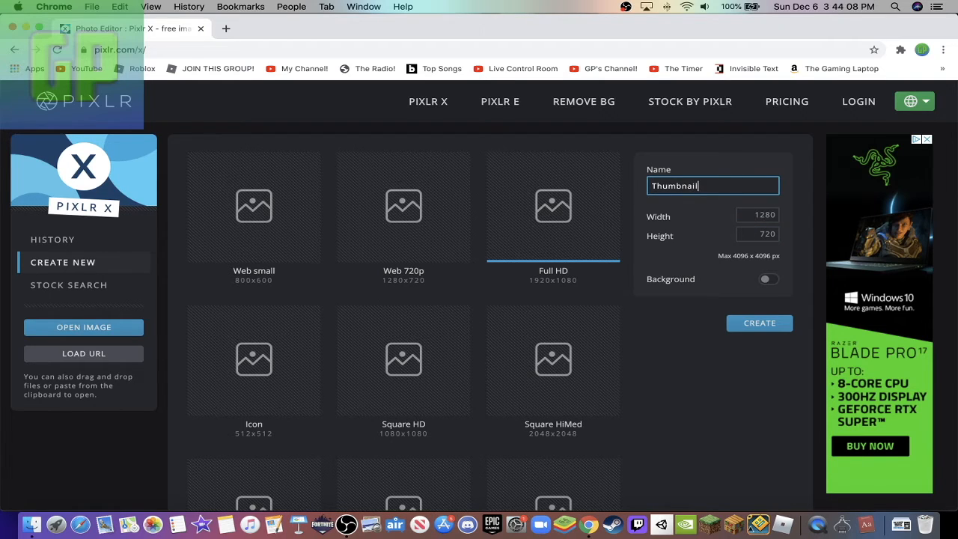
type(" Tutorial")
left_click(754, 326)
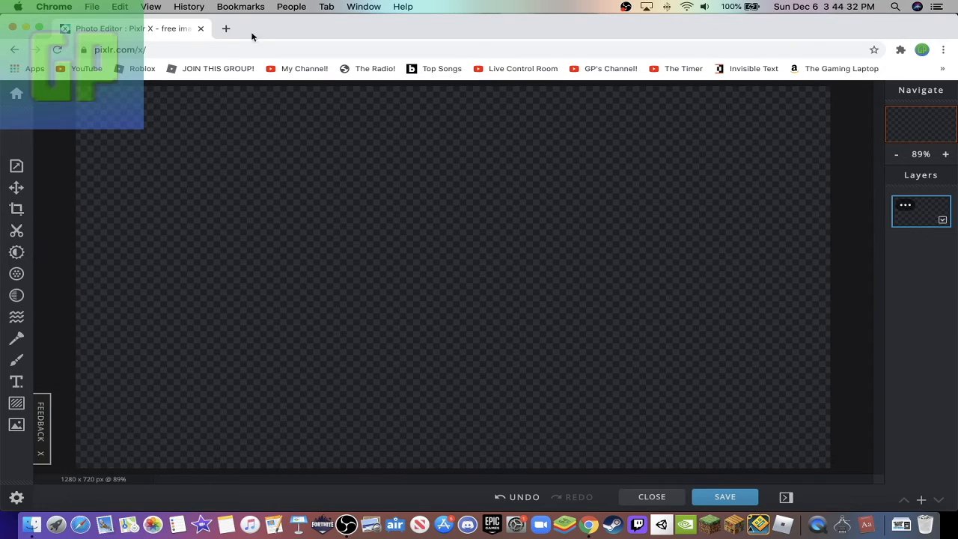
Step: Search Google in a new tab for "white background 1280x720"
left_click(226, 28)
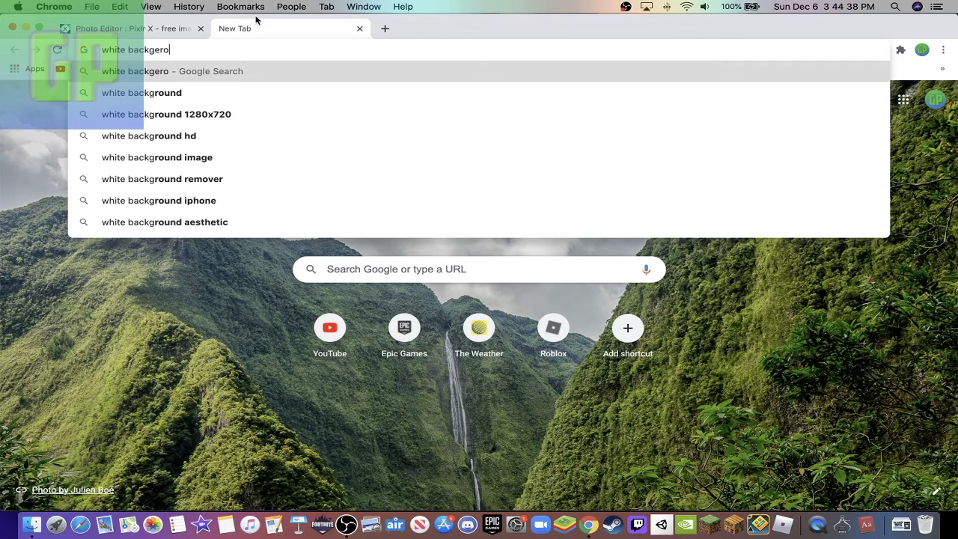
key("BackSpace")
key("BackSpace")
type("e")
left_click(235, 114)
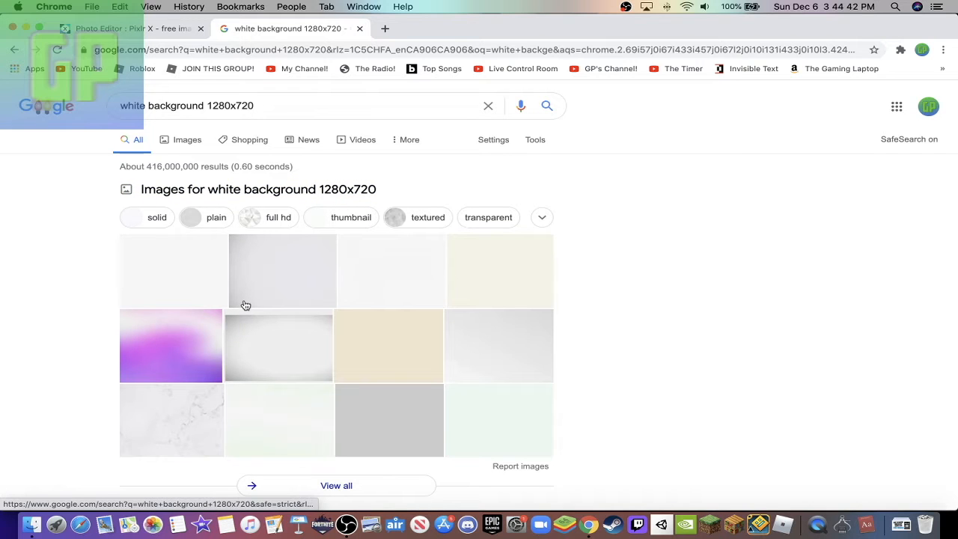
Step: Save the 1280x720 White Solid Color Background image to Downloads as a JPEG and close its preview window
left_click(198, 291)
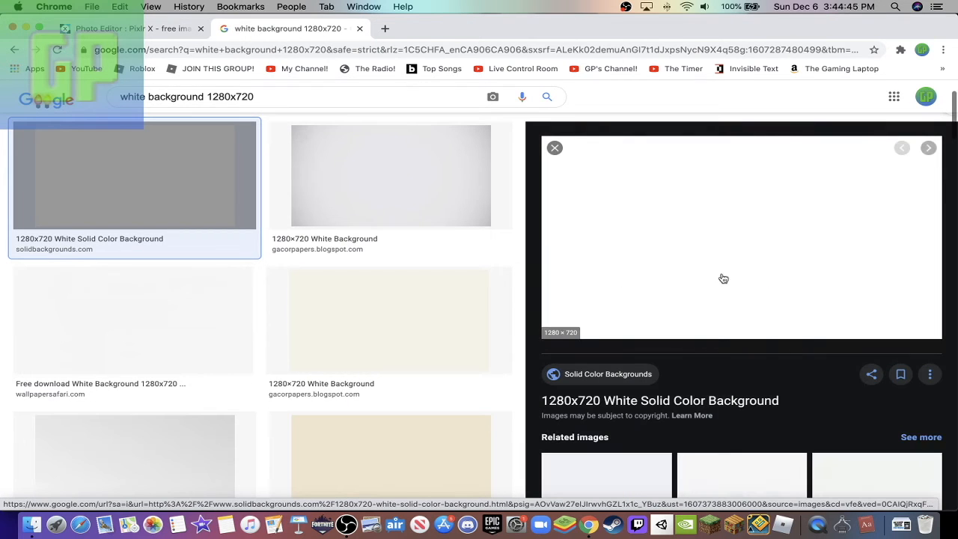
right_click(723, 278)
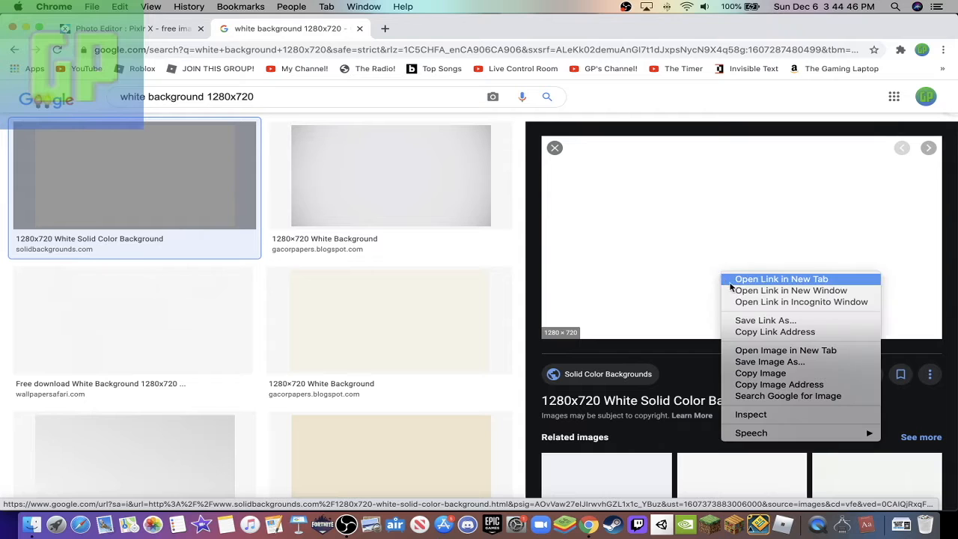
left_click(766, 361)
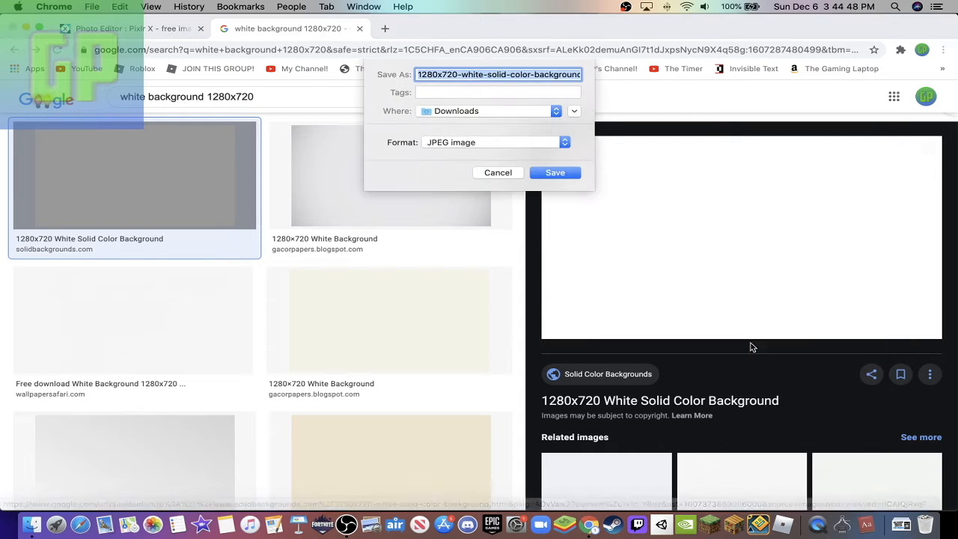
left_click(559, 171)
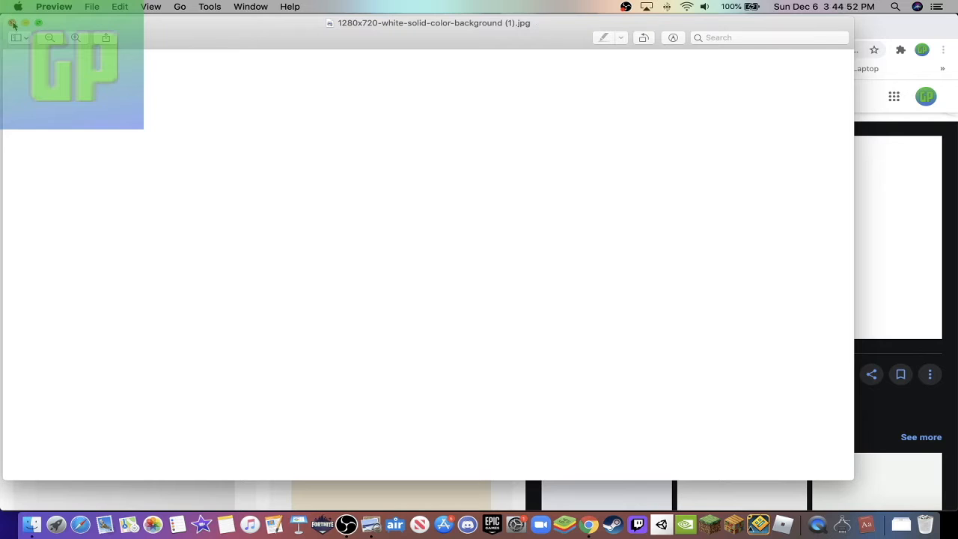
left_click(12, 23)
Step: Return to Pixlr X and add the downloaded white background image as a layer in the current document, covering the whole canvas
left_click(144, 29)
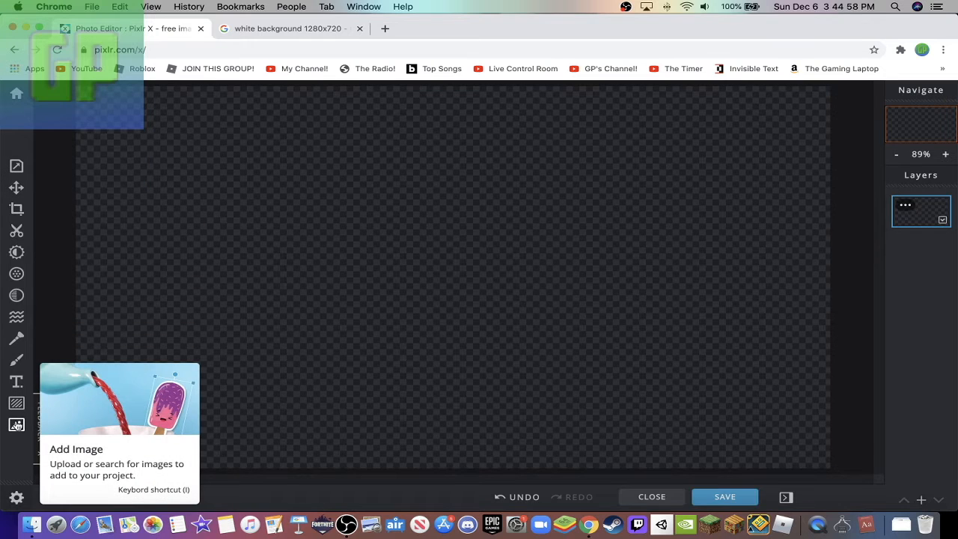
left_click(17, 425)
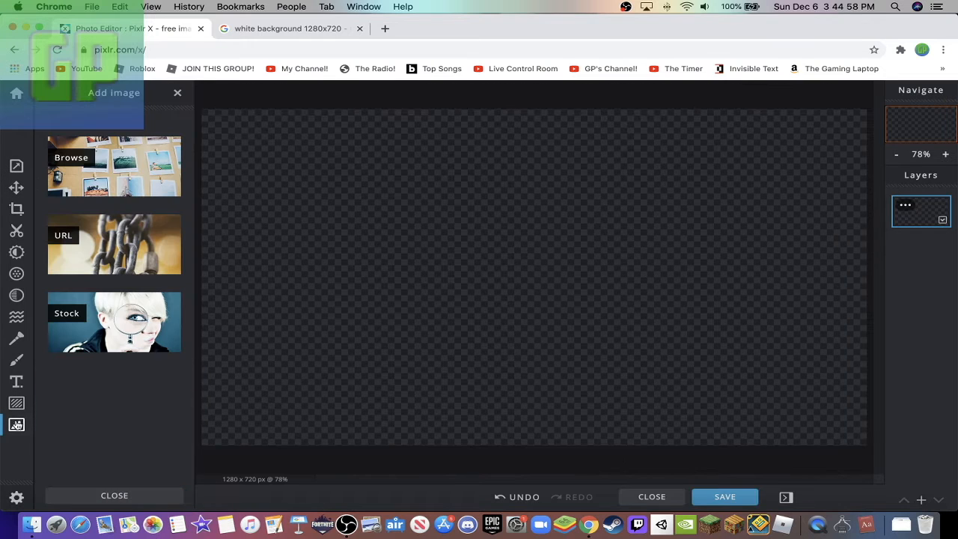
left_click(101, 192)
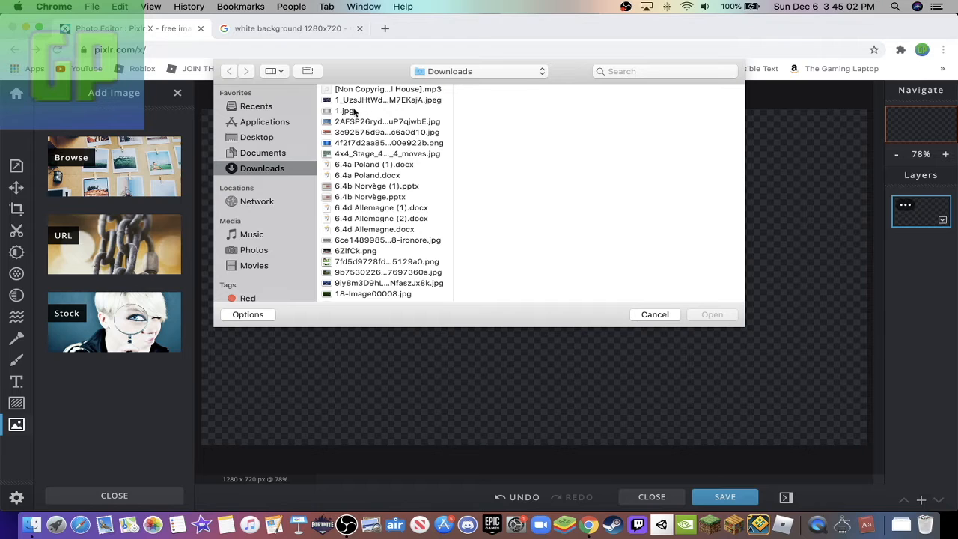
left_click(259, 138)
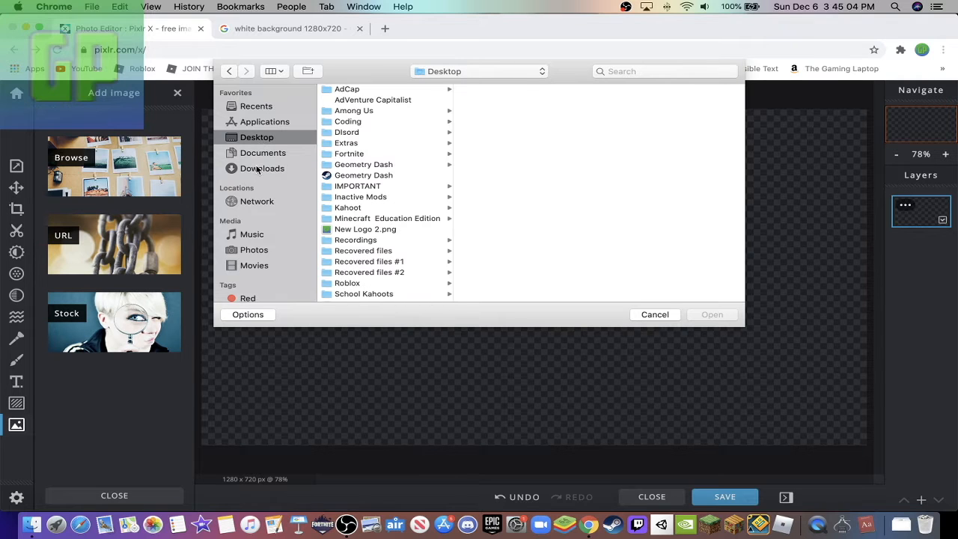
left_click(260, 168)
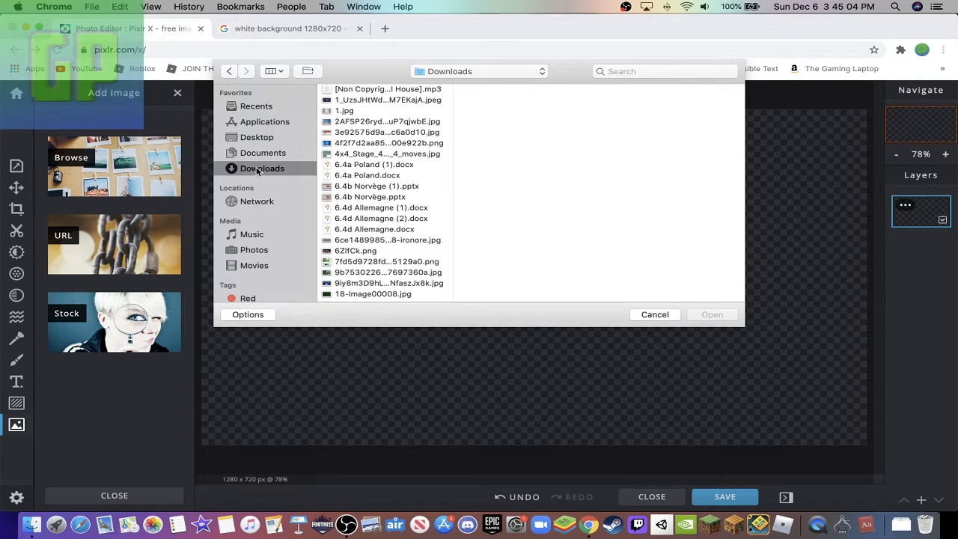
left_click(256, 109)
double_click(369, 105)
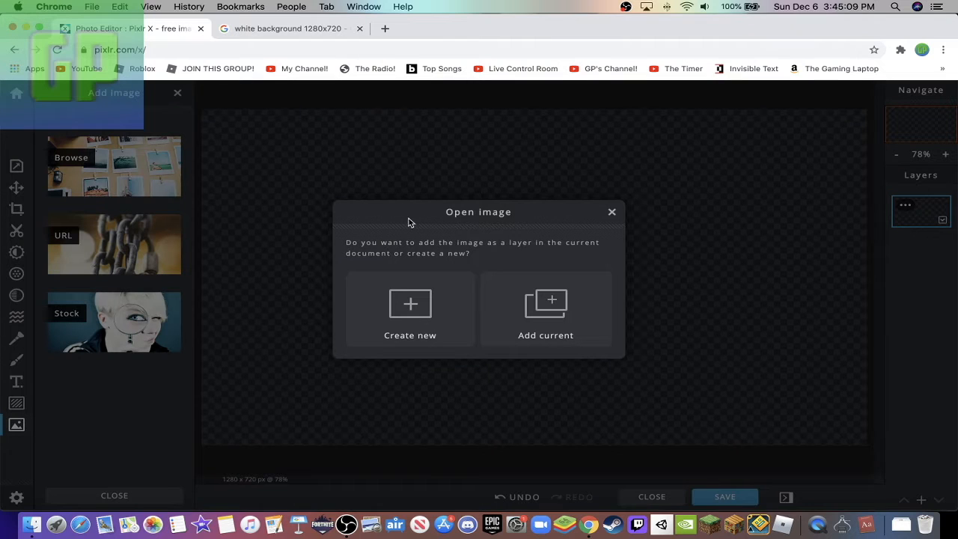
left_click(551, 305)
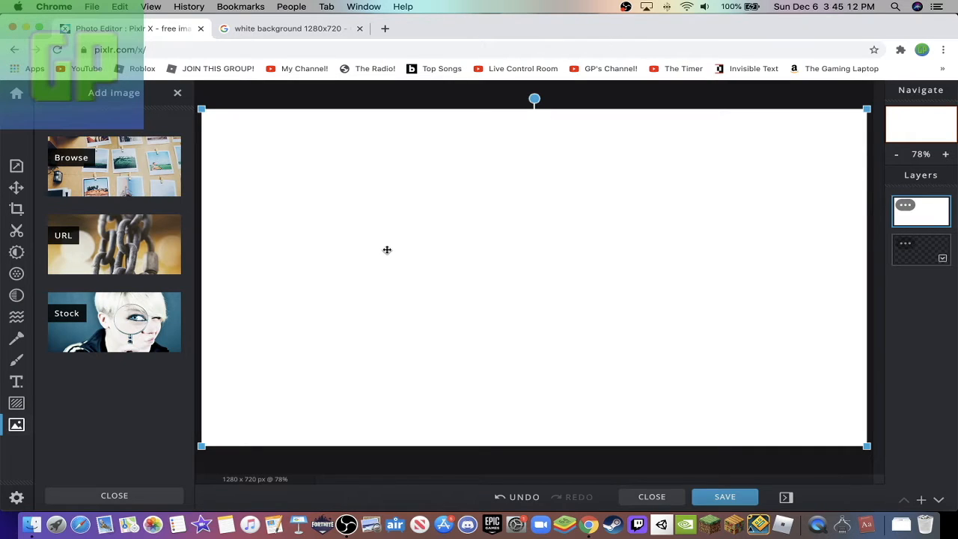
mouse_move(522, 171)
left_mouse_down()
mouse_move(543, 301)
mouse_move(628, 219)
mouse_move(561, 220)
mouse_move(543, 150)
mouse_move(516, 177)
mouse_move(534, 177)
left_mouse_up()
left_click(127, 496)
Step: Check the pixel dimensions of the white background image in the Google results
left_click(291, 28)
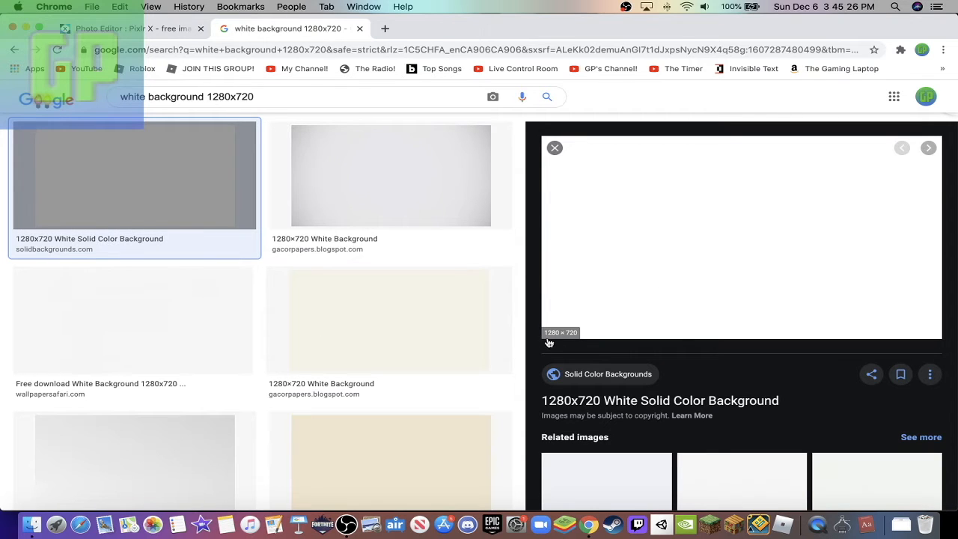
mouse_move(557, 337)
left_mouse_down()
mouse_move(172, 7)
mouse_move(150, 31)
mouse_move(351, 217)
left_mouse_up()
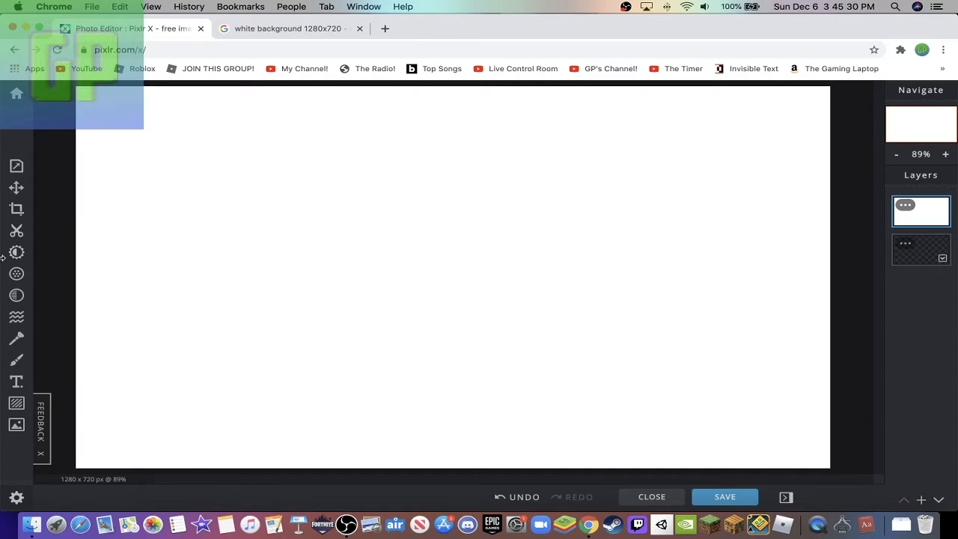
Step: Add a new text layer on the white background and set its font to American Captain
left_click(13, 381)
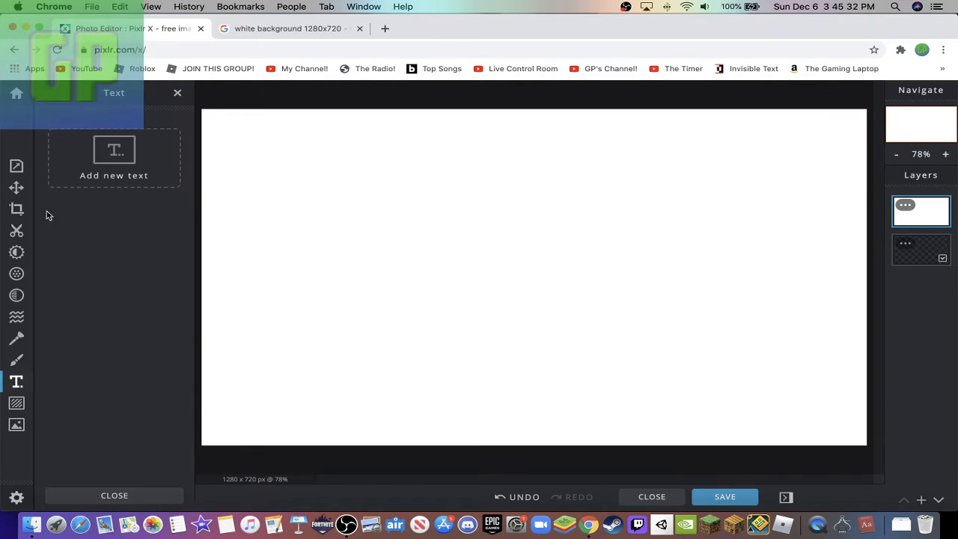
left_click(91, 175)
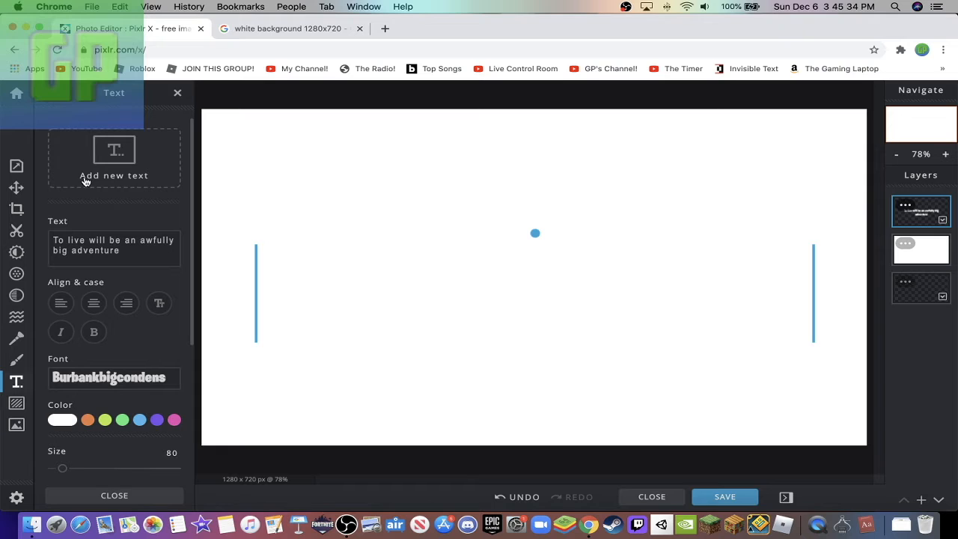
left_click(108, 377)
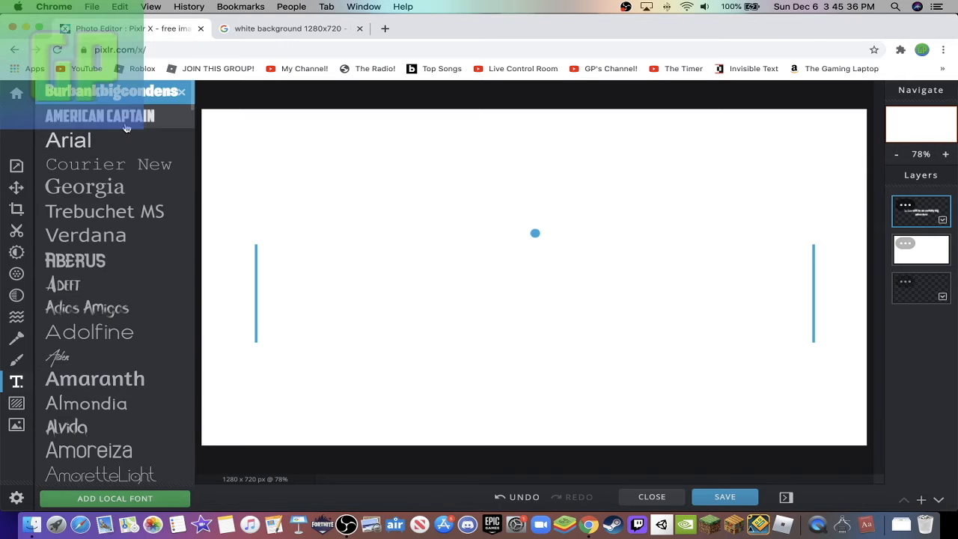
left_click(61, 116)
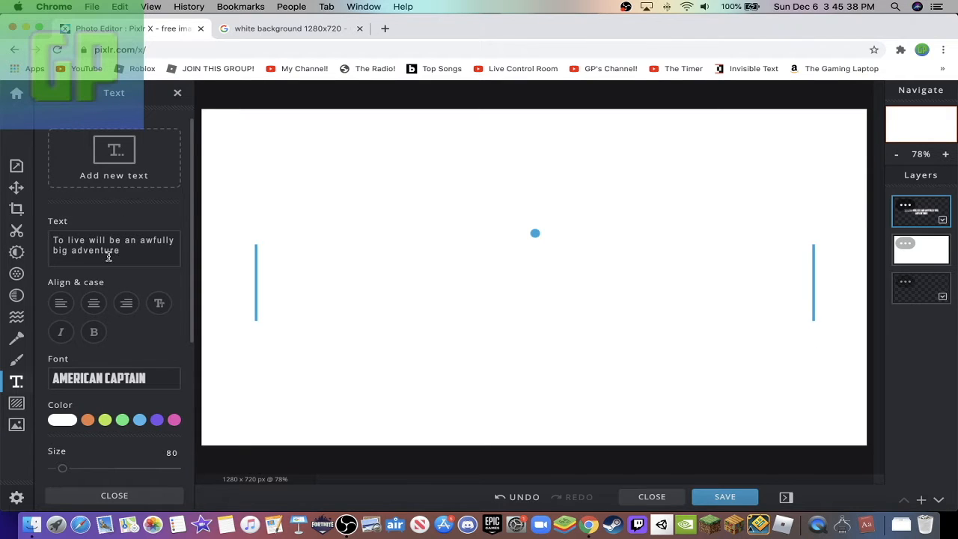
Step: Change the placeholder text's color to black and close the text settings
scroll(131, 441, "down", 1)
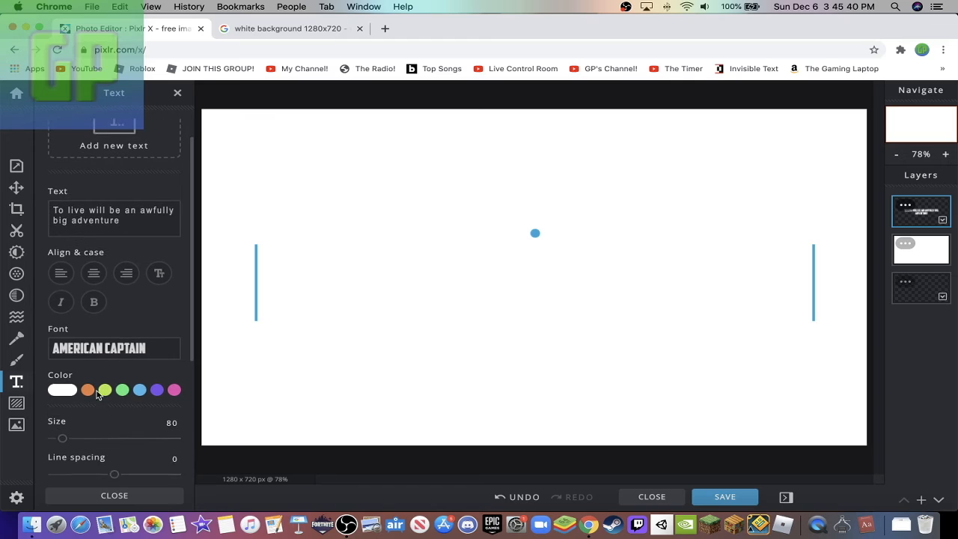
left_click(70, 395)
left_click_drag(102, 453, 22, 490)
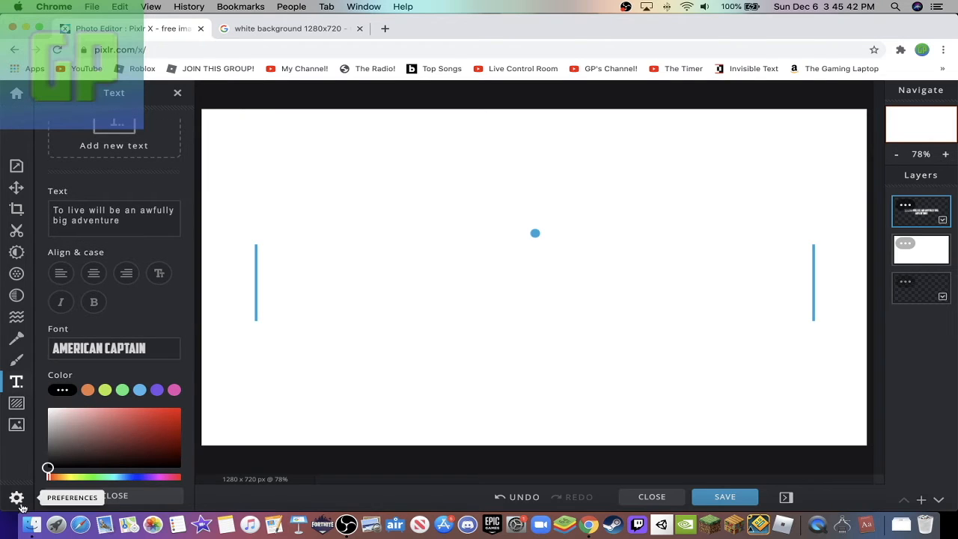
left_click(114, 496)
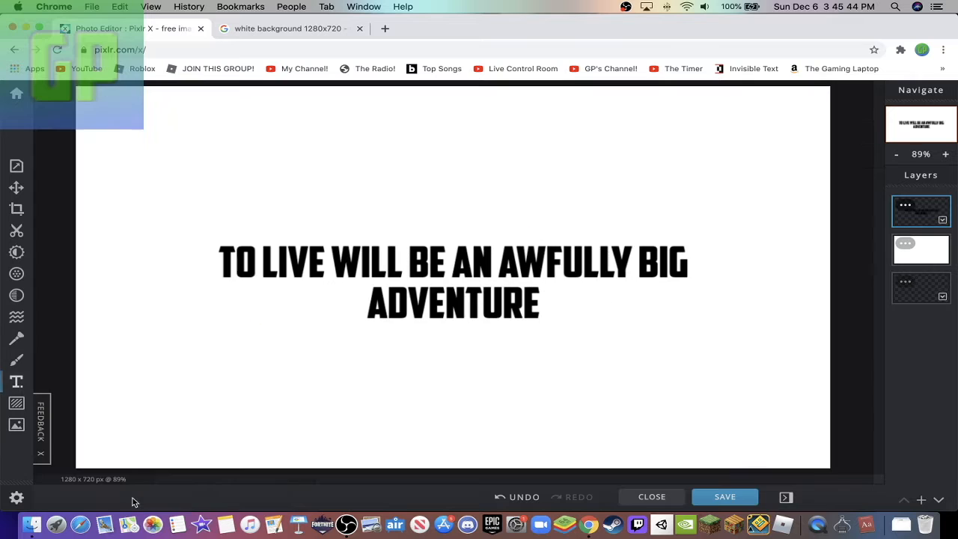
Step: Replace the placeholder text with "How to make a youtube thumbnail 2020"
left_click(17, 381)
scroll(135, 362, "down", 4)
scroll(136, 362, "down", 1)
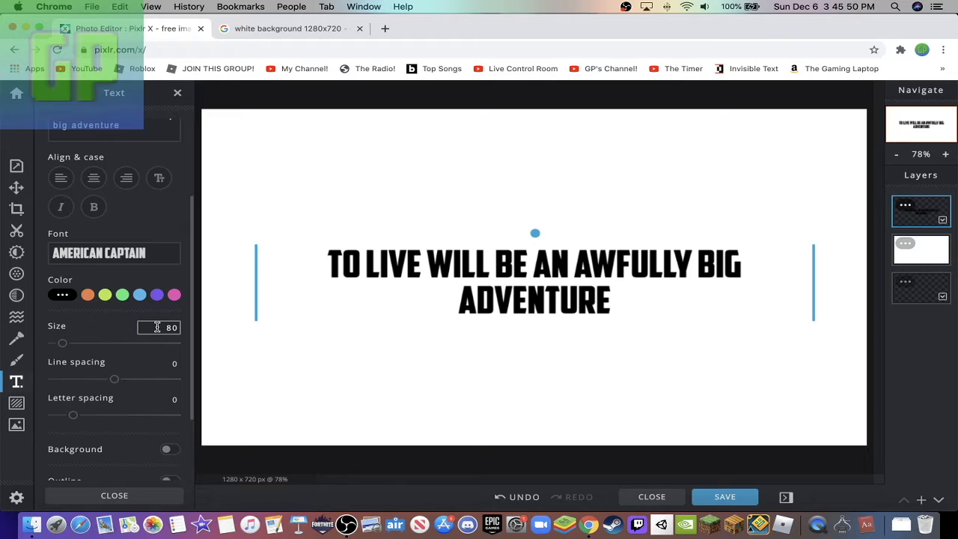
scroll(159, 327, "up", 5)
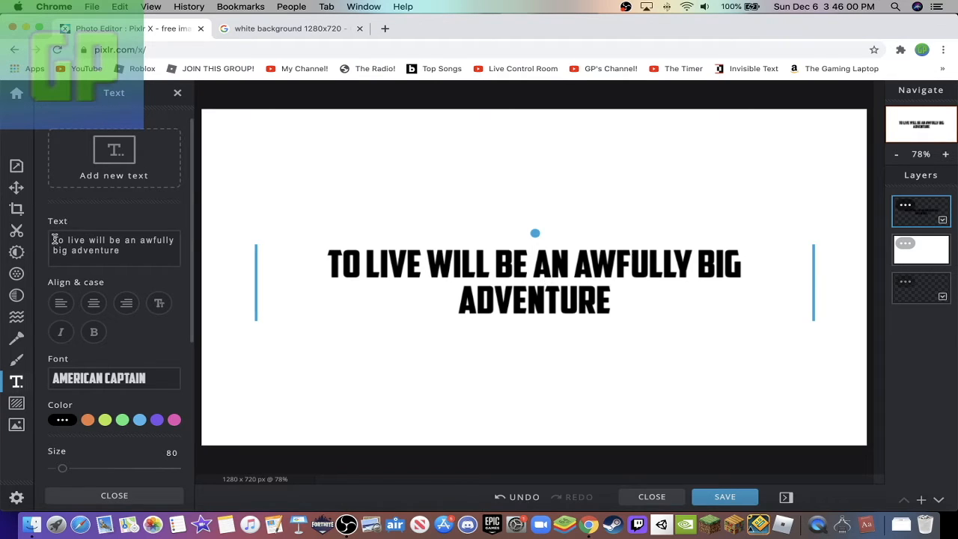
left_click(178, 262)
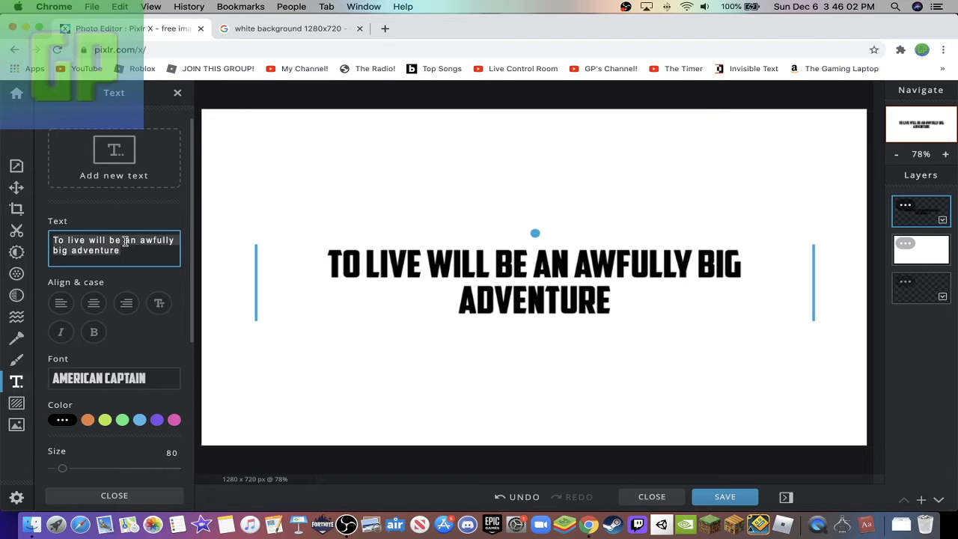
key("super+a")
type("How to ")
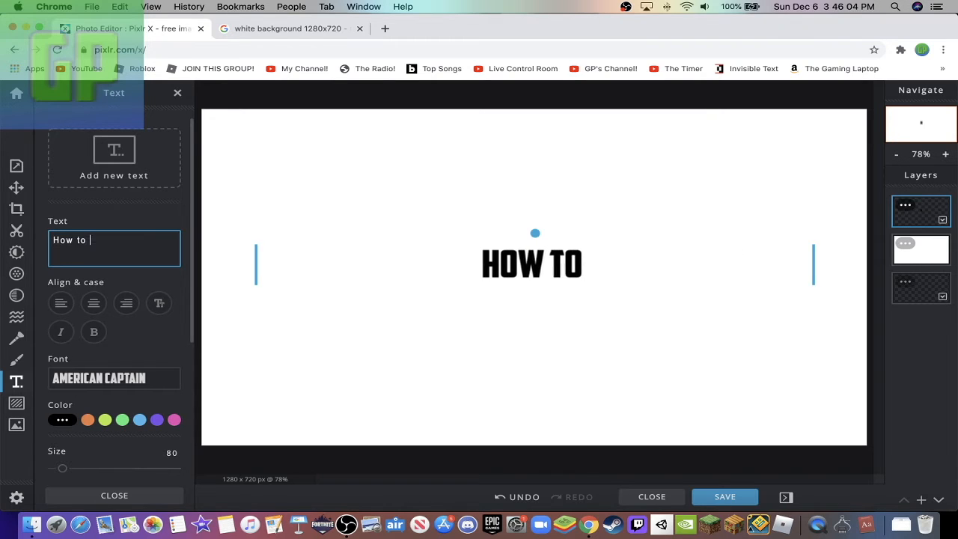
type("make a ")
type("youtube th")
type("umbnail")
type(" 2002")
key("BackSpace")
key("BackSpace")
type("20")
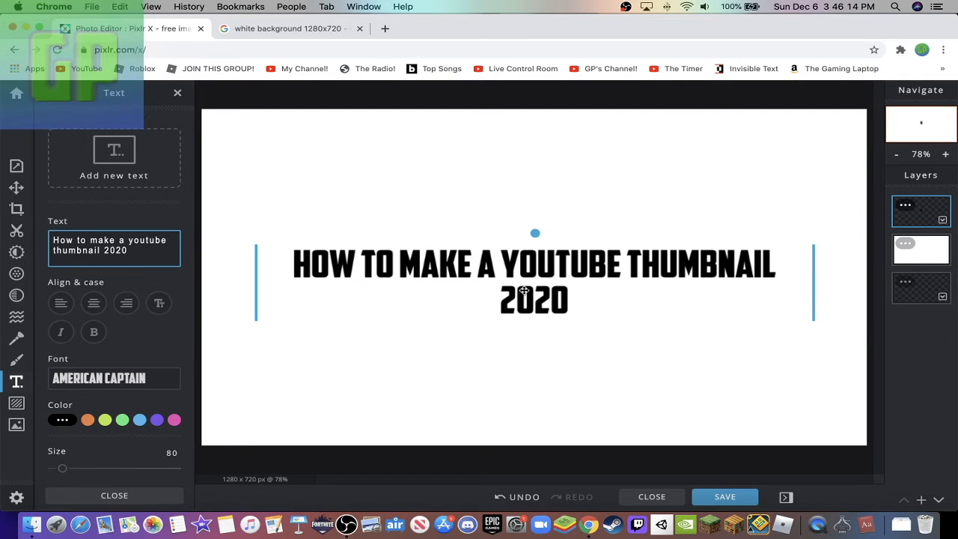
Step: Move the title near the top of the canvas and widen its text box to about the full canvas width
left_click_drag(555, 259, 560, 157)
left_click_drag(256, 176, 201, 175)
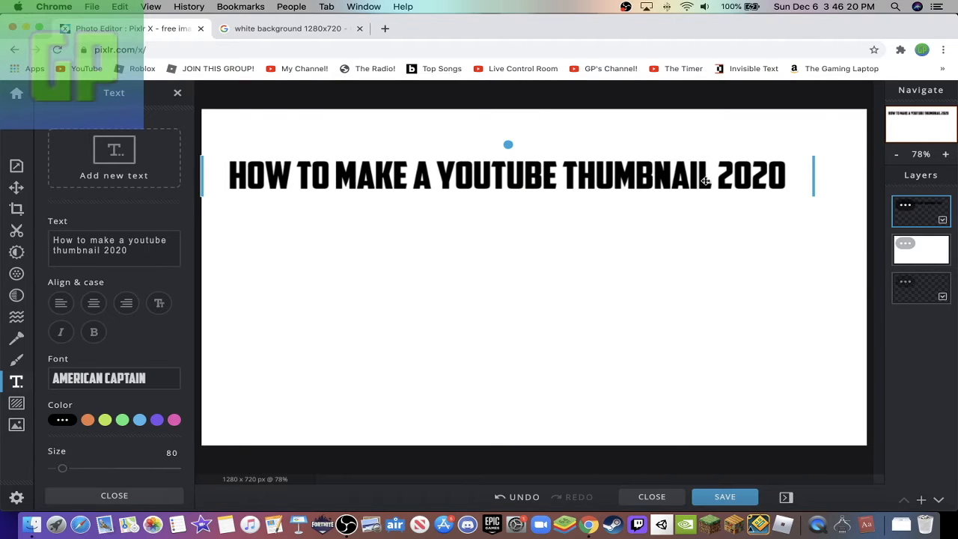
left_click_drag(813, 180, 861, 179)
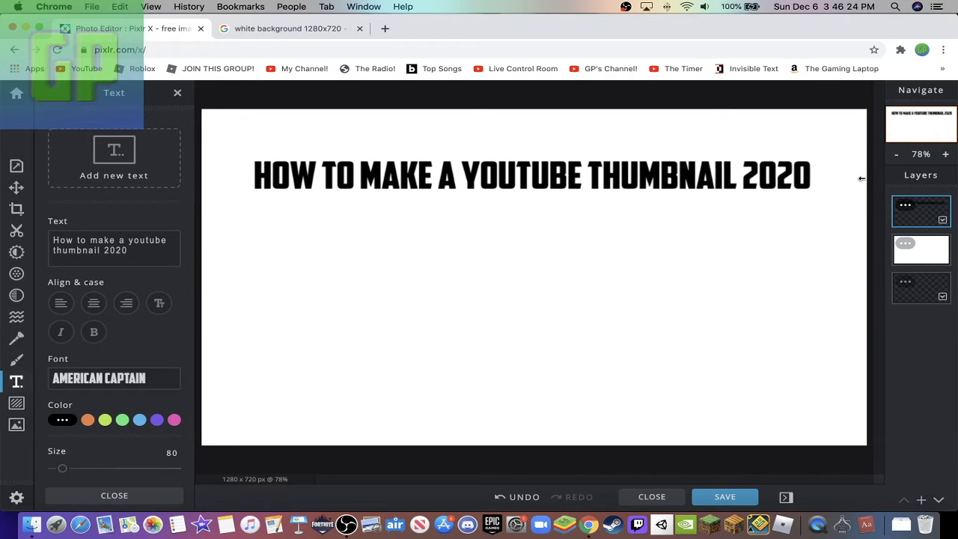
left_click_drag(533, 168, 532, 157)
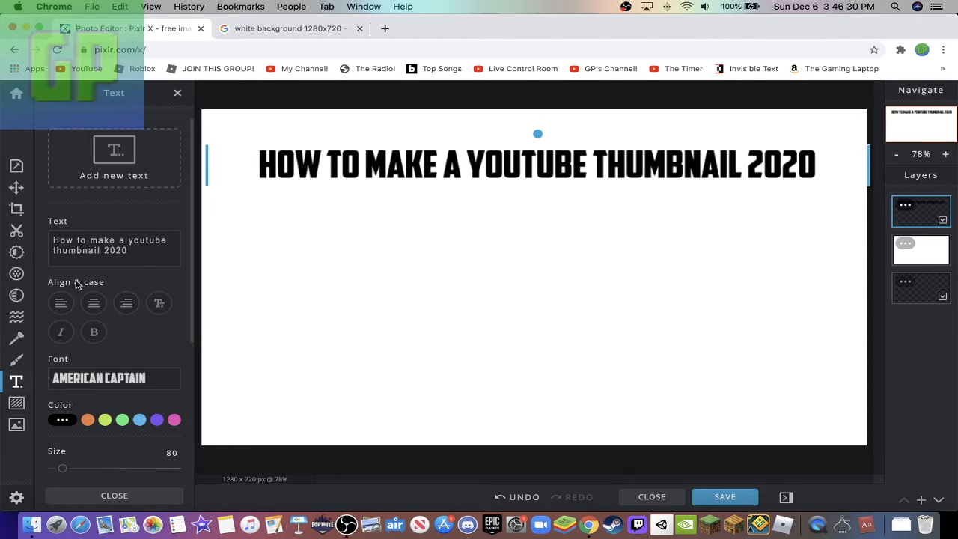
Step: Set the title's text size to 136 and shift it up close to the canvas's top edge
left_click_drag(70, 468, 69, 469)
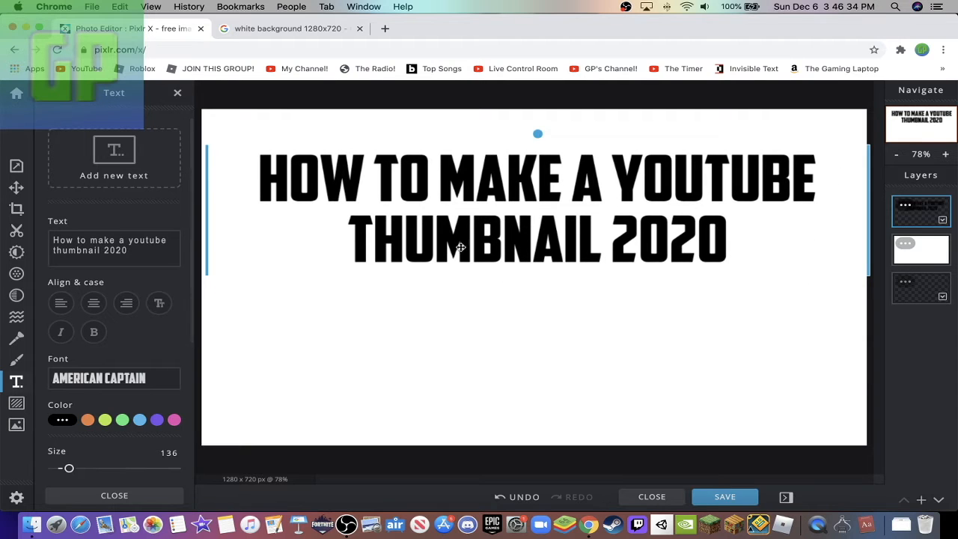
left_click_drag(533, 222, 531, 202)
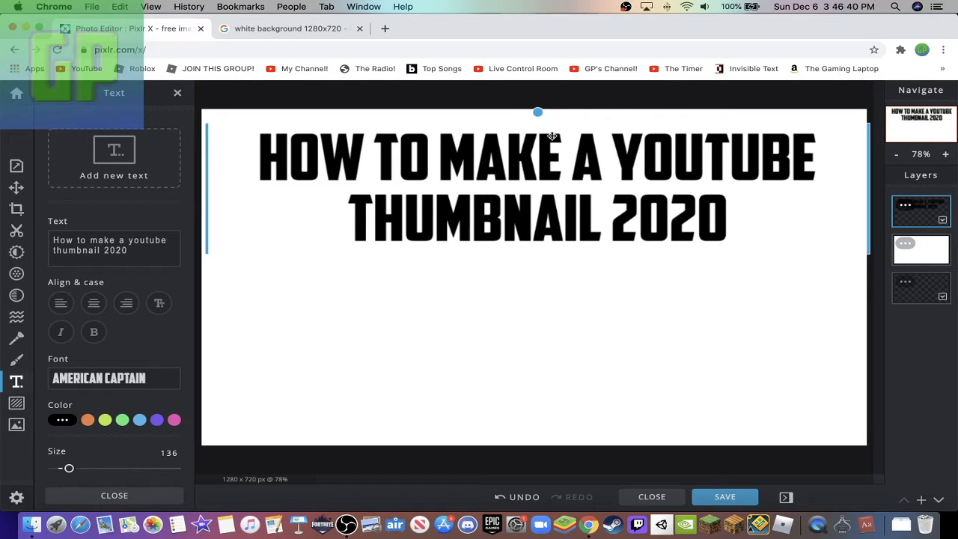
Step: Insert the word "vibrant" before "youtube" in the title text
left_click(128, 240)
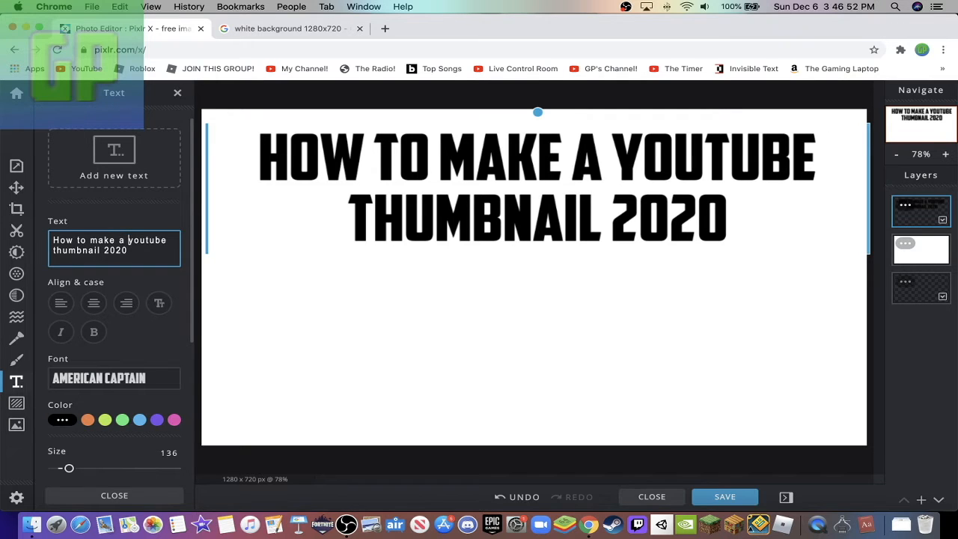
type("vibra")
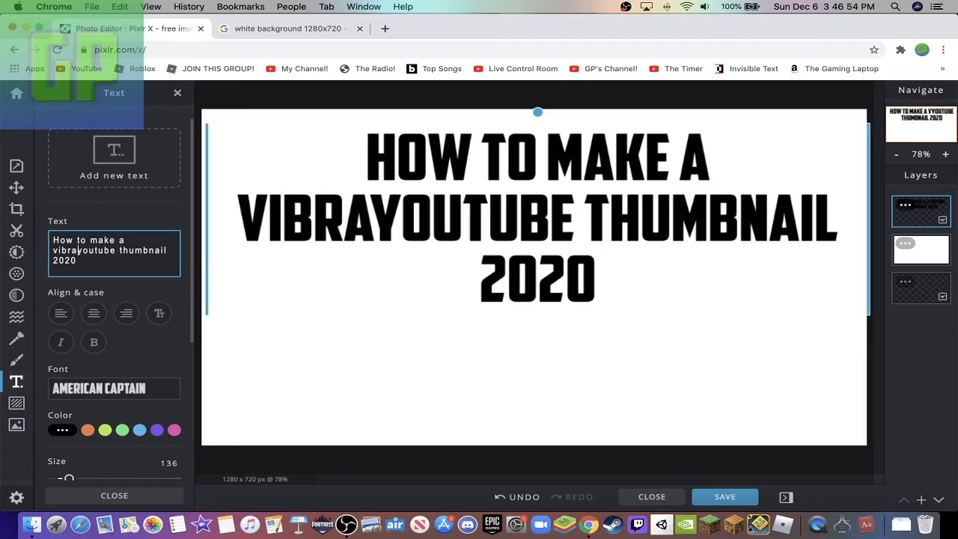
type("nt")
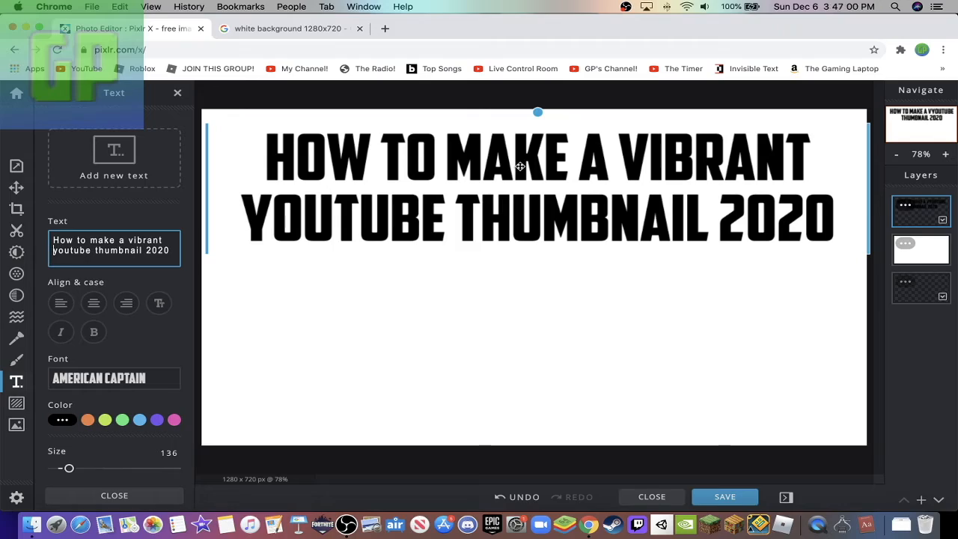
Step: Search Google Images for "arrow" in a new tab and narrow the results to transparent ones
left_click(385, 29)
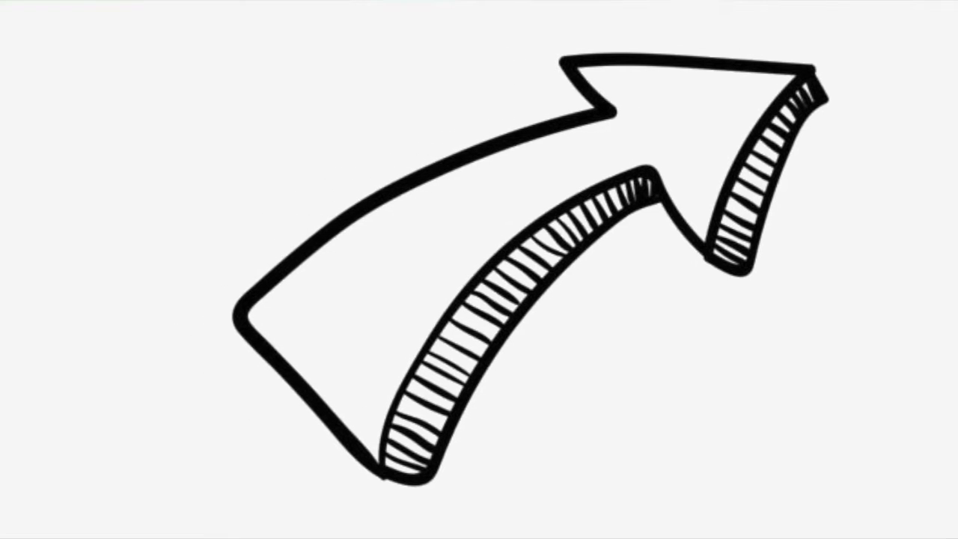
left_click(192, 140)
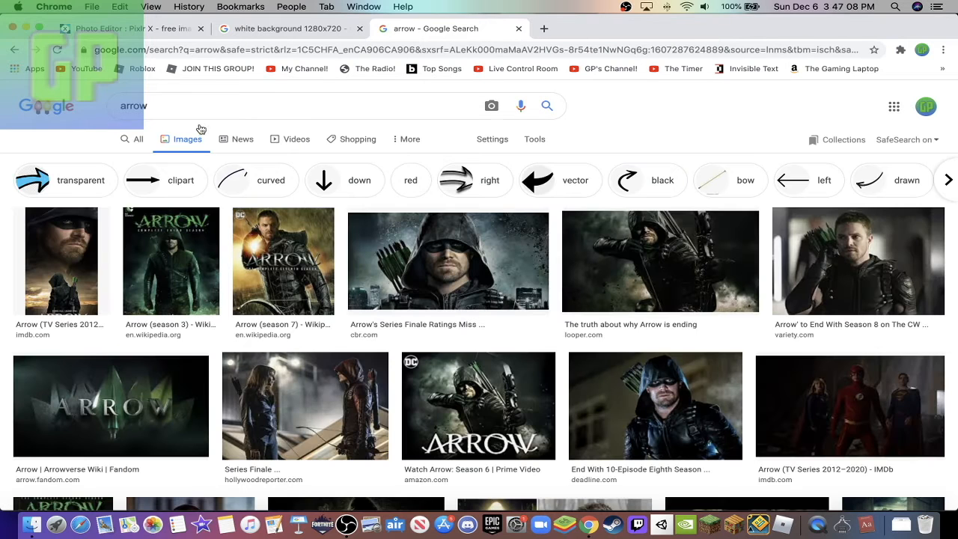
left_click(82, 179)
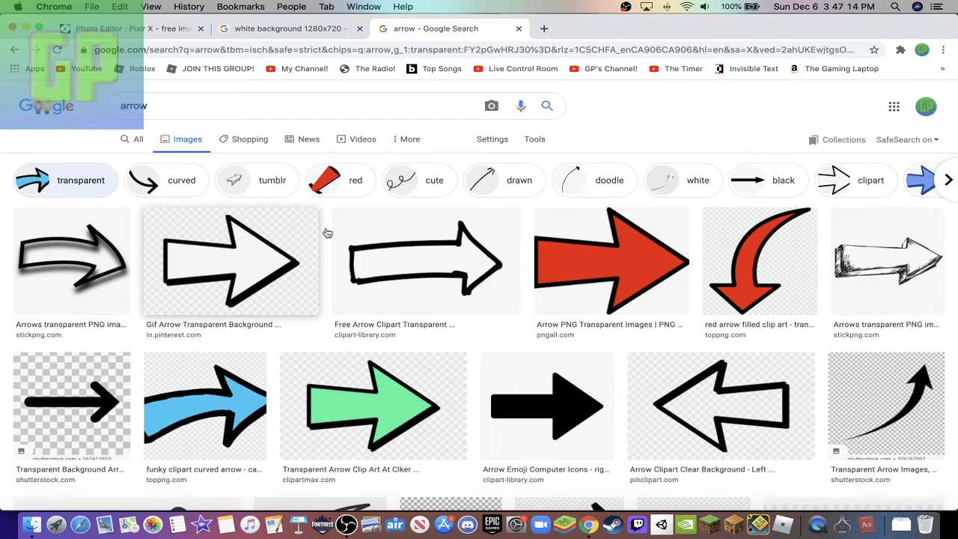
Step: Examine the transparent arrow images, previewing the curved outline arrows, for one that suits the thumbnail
scroll(327, 233, "down", 10)
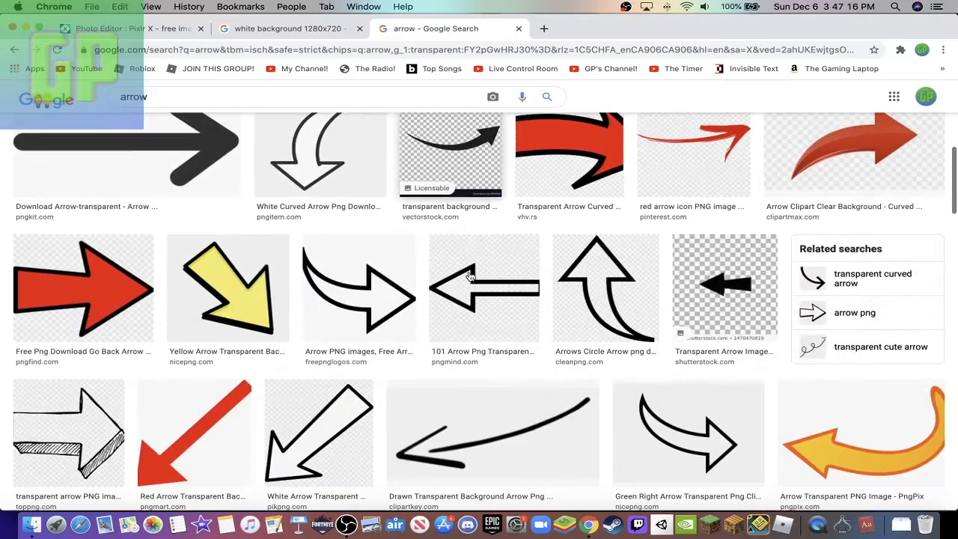
left_click(365, 288)
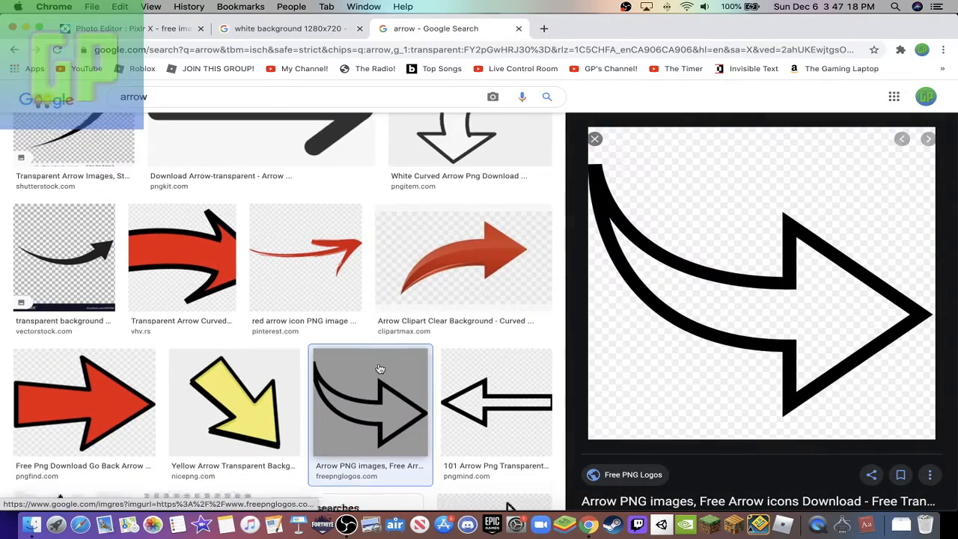
scroll(380, 369, "down", 12)
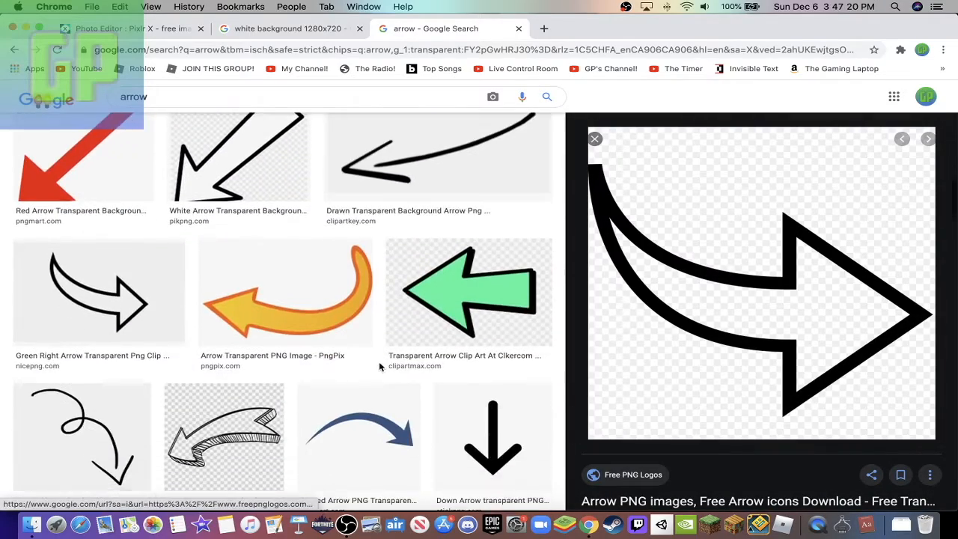
left_click(53, 334)
scroll(376, 335, "down", 3)
scroll(376, 335, "down", 15)
scroll(371, 327, "up", 5)
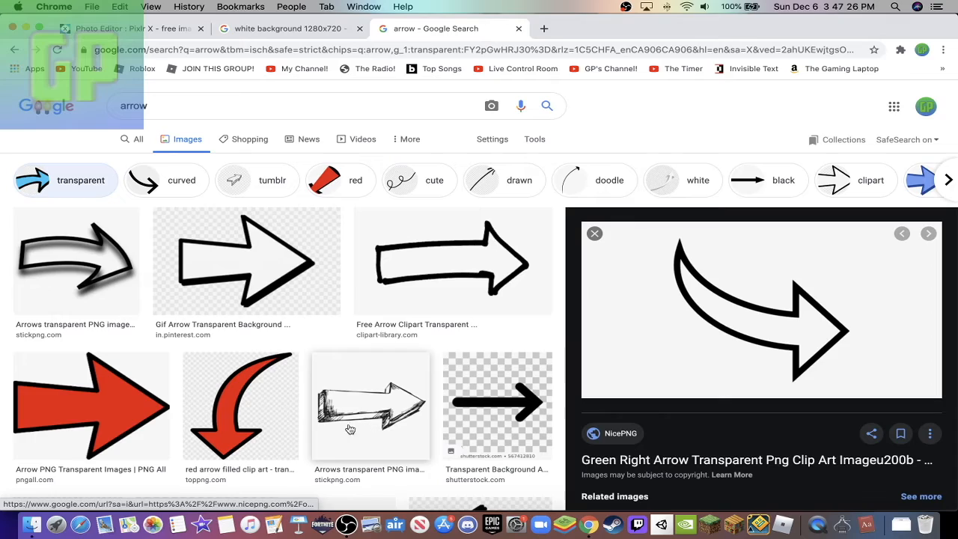
scroll(345, 323, "down", 10)
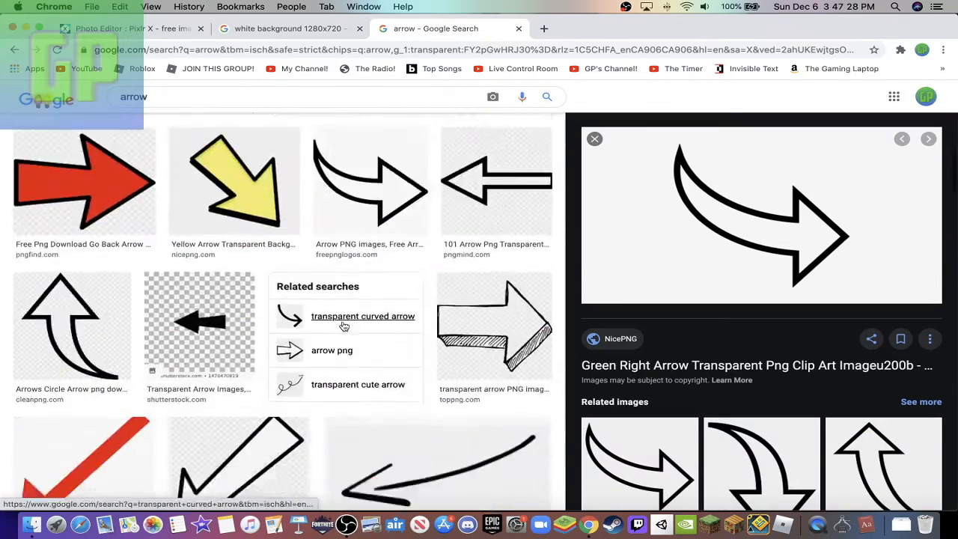
scroll(343, 326, "down", 15)
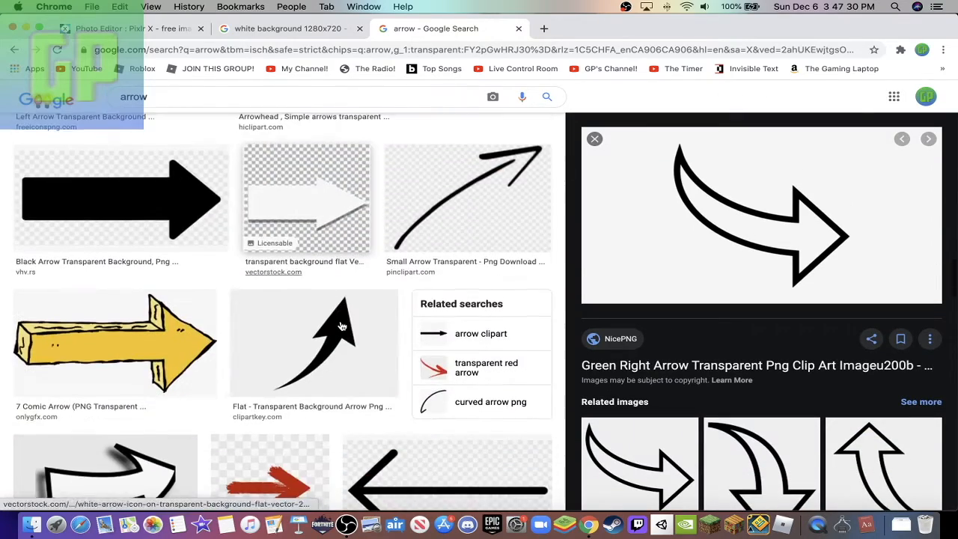
scroll(340, 326, "up", 10)
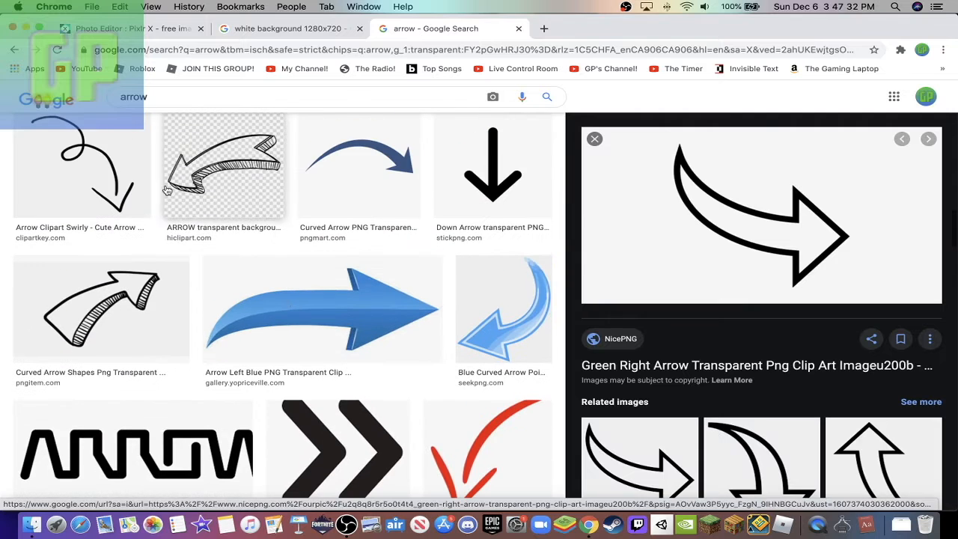
Step: Save HiClipart's hand-drawn left arrow to Downloads as the JPEG arrows-left-arrow-illustration, close its preview window and return to Pixlr X
left_click(199, 184)
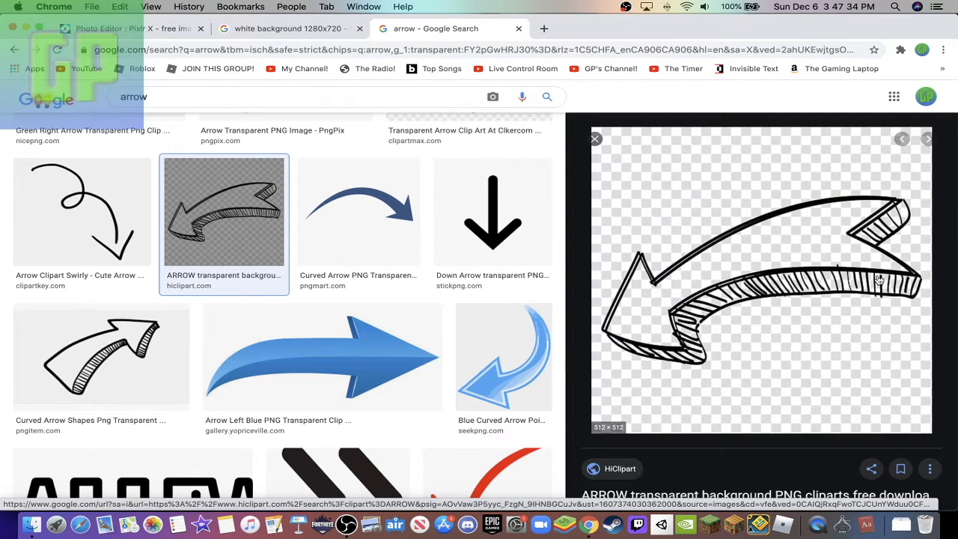
right_click(853, 289)
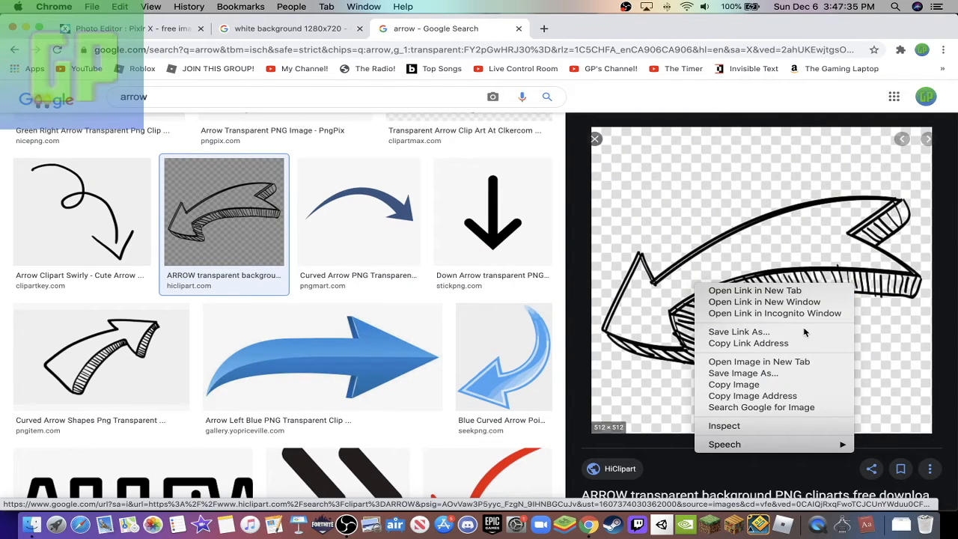
left_click(780, 374)
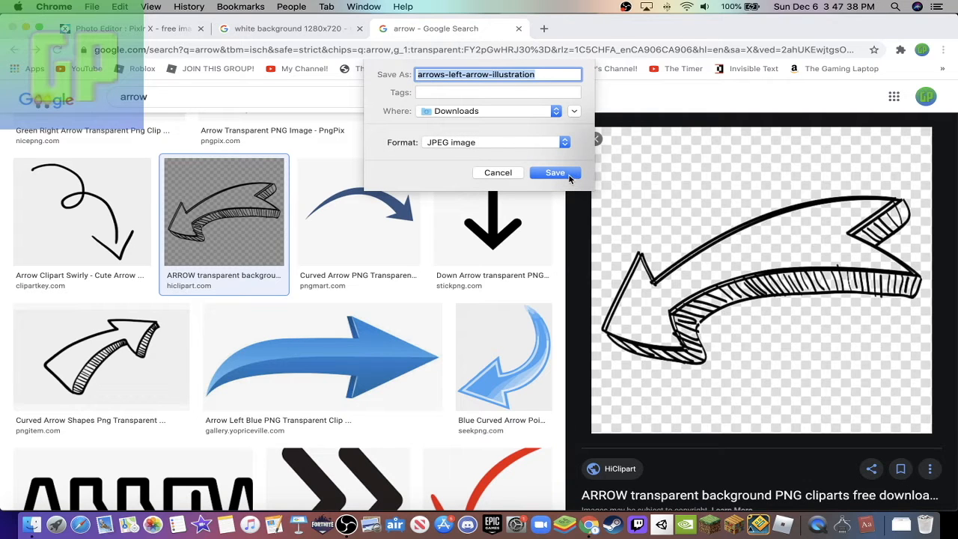
left_click(554, 173)
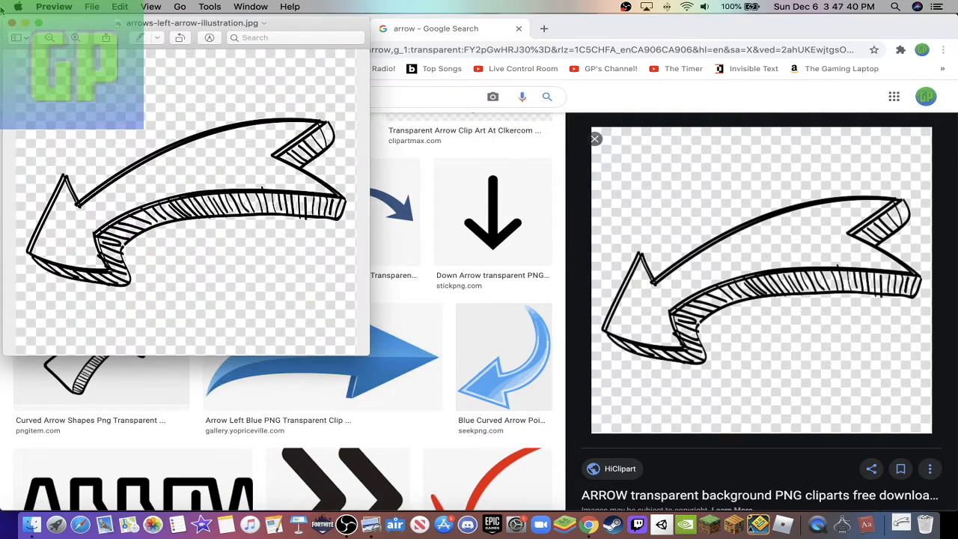
left_click(12, 23)
left_click(141, 28)
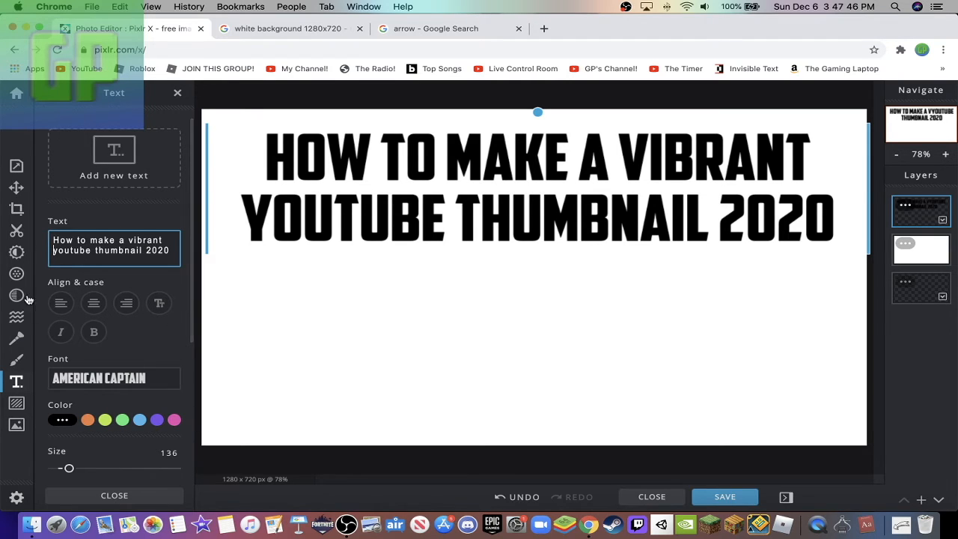
Step: Add the recent arrows-left-arrow-illustration JPEG to the current thumbnail as a new image layer
left_click(17, 426)
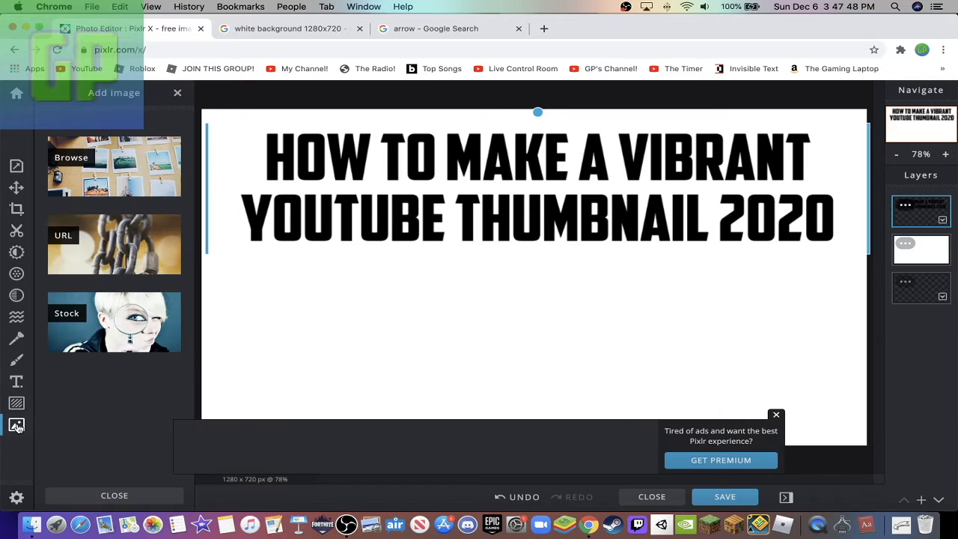
left_click(107, 159)
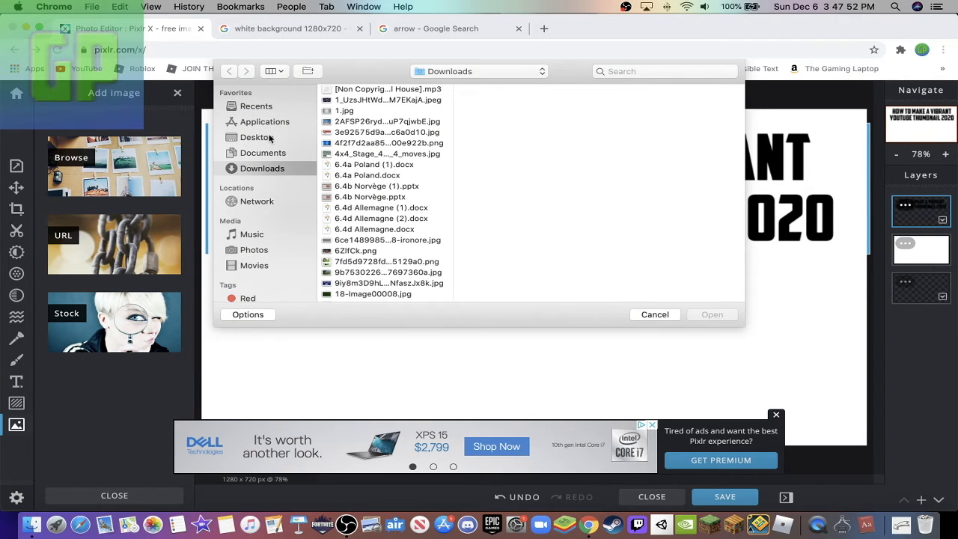
left_click(255, 106)
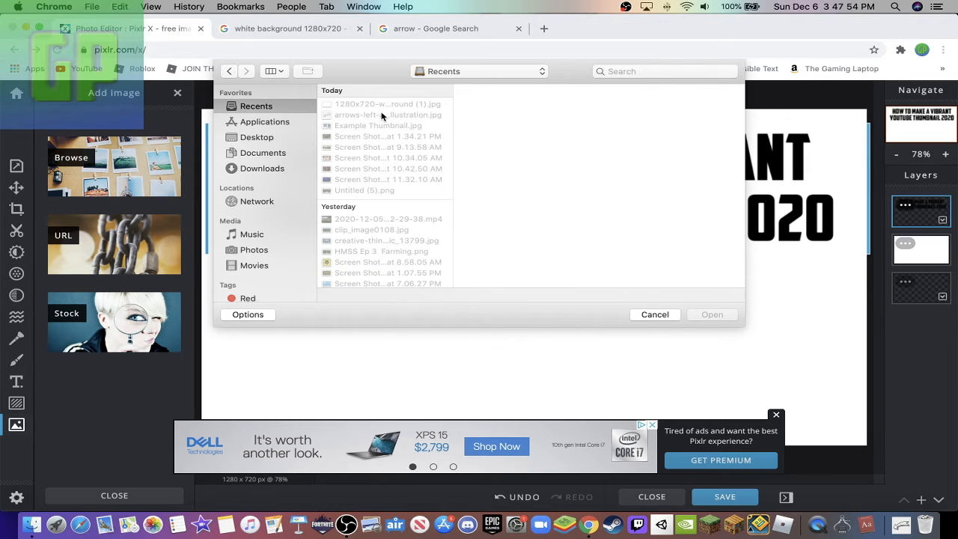
double_click(381, 116)
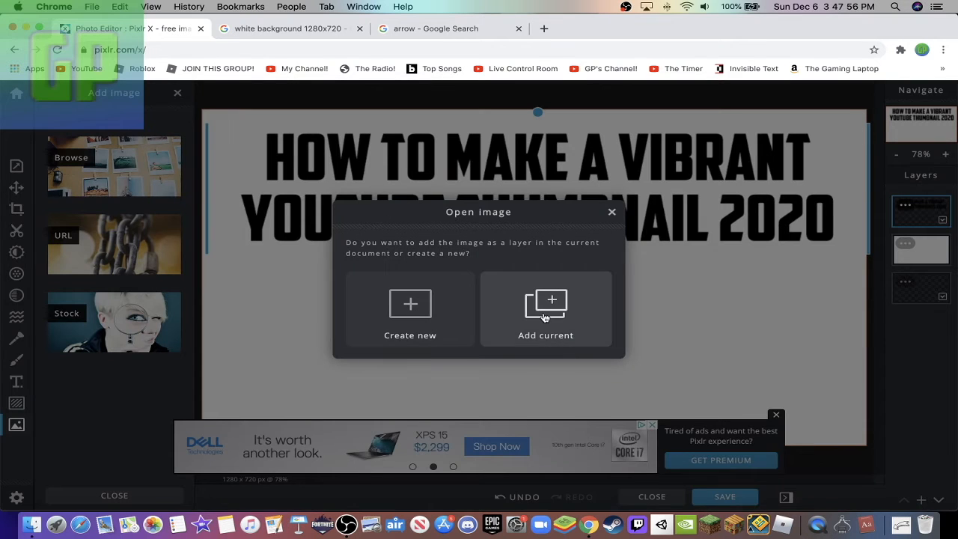
left_click(545, 314)
Step: Move the arrow image around the canvas and leave it near the middle, overlapping the title
left_click_drag(526, 218, 508, 209)
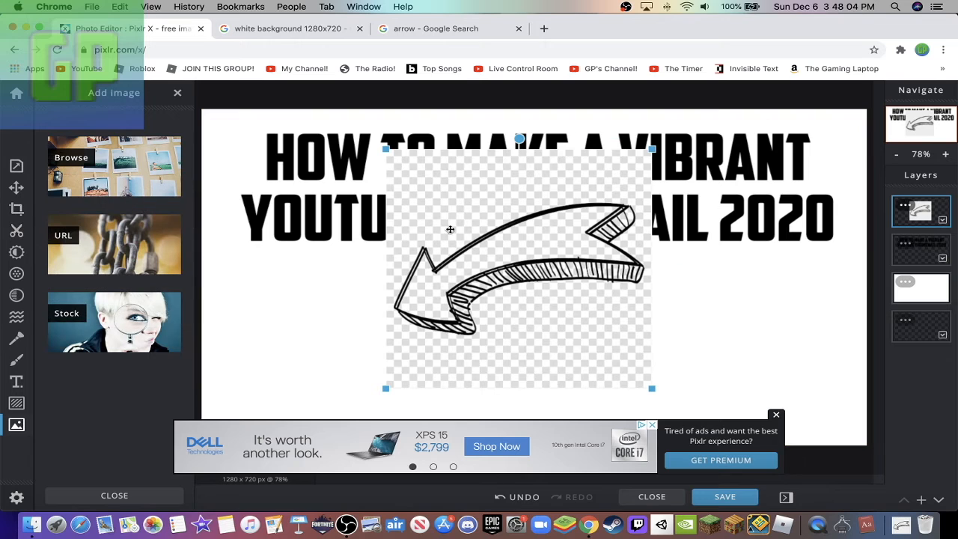
left_click_drag(449, 208, 374, 211)
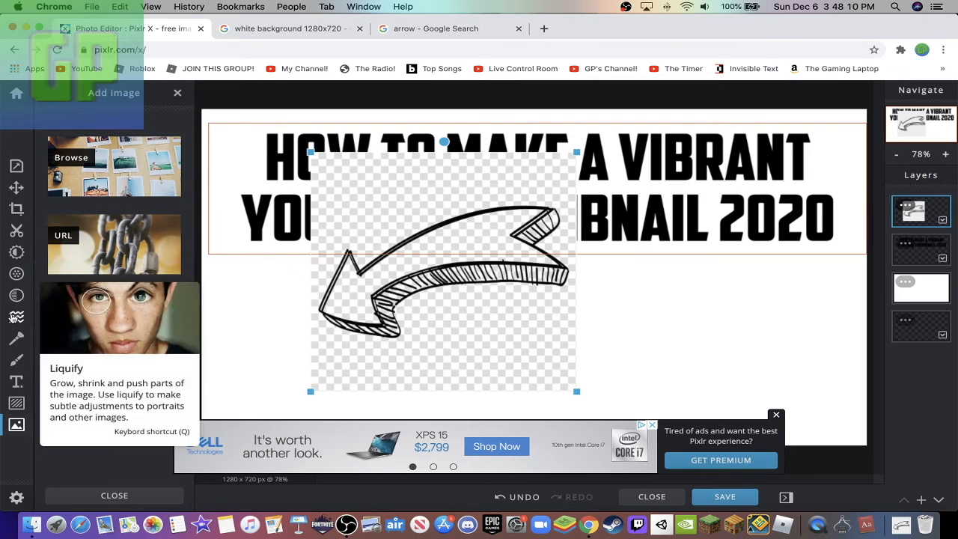
left_click_drag(467, 244, 545, 226)
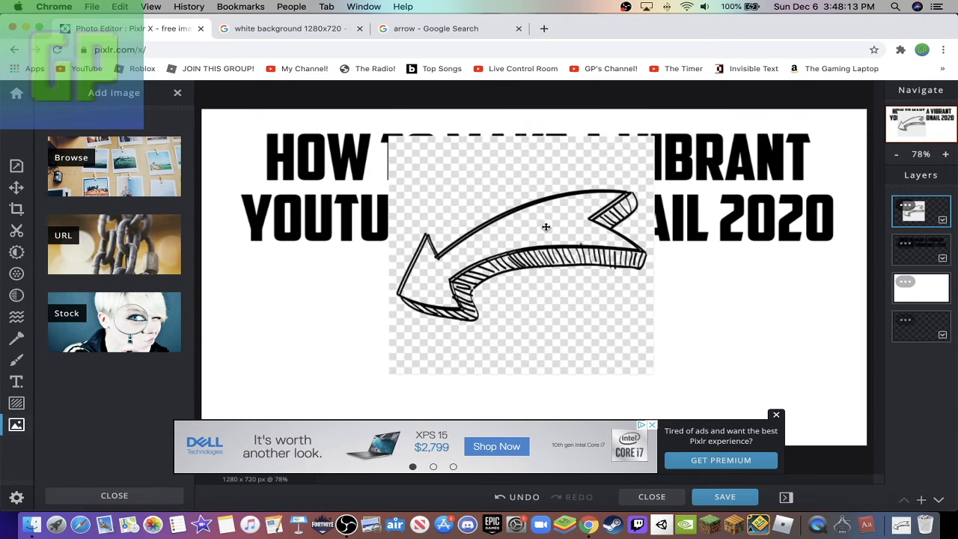
Step: Switch to the LunaPic online photo editor (lunapic.com) in a new browser tab
left_click(544, 28)
type("l")
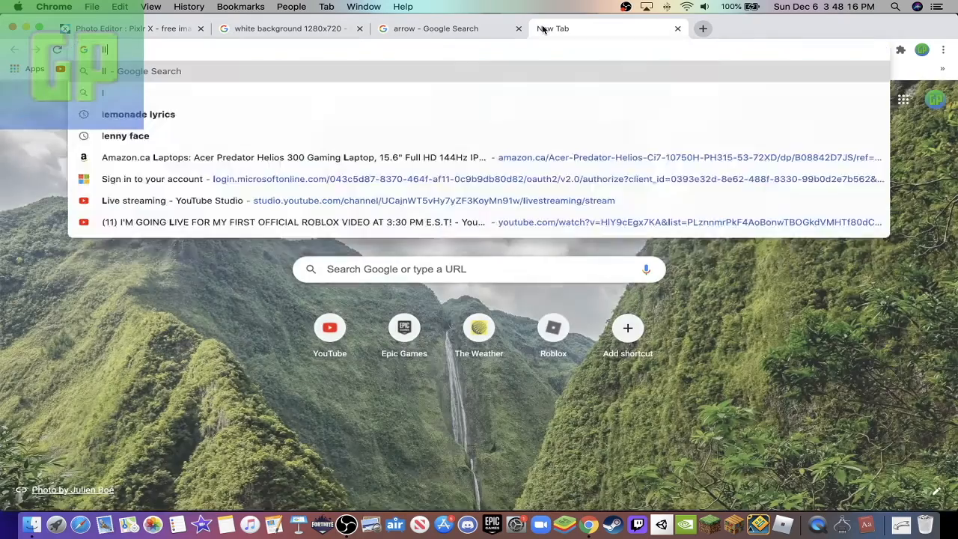
type("una")
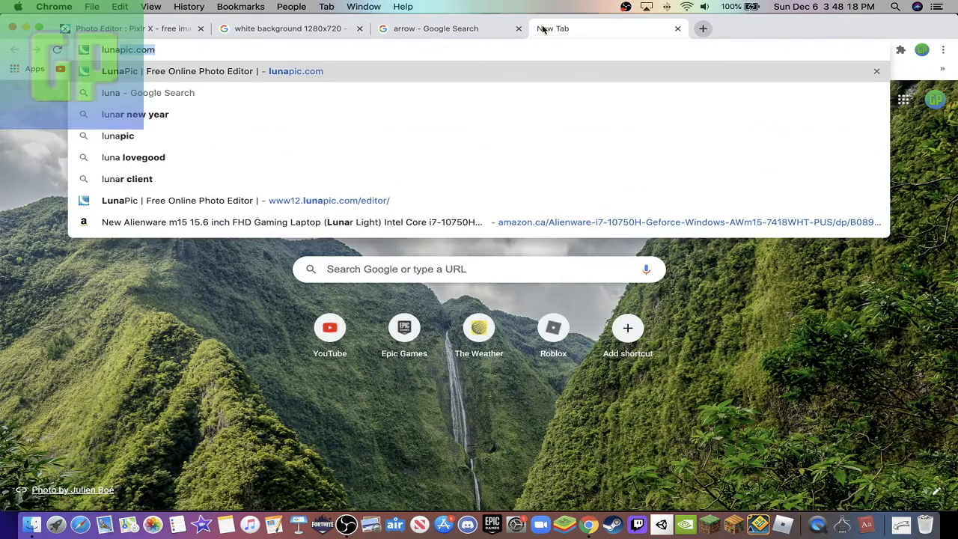
key("Return")
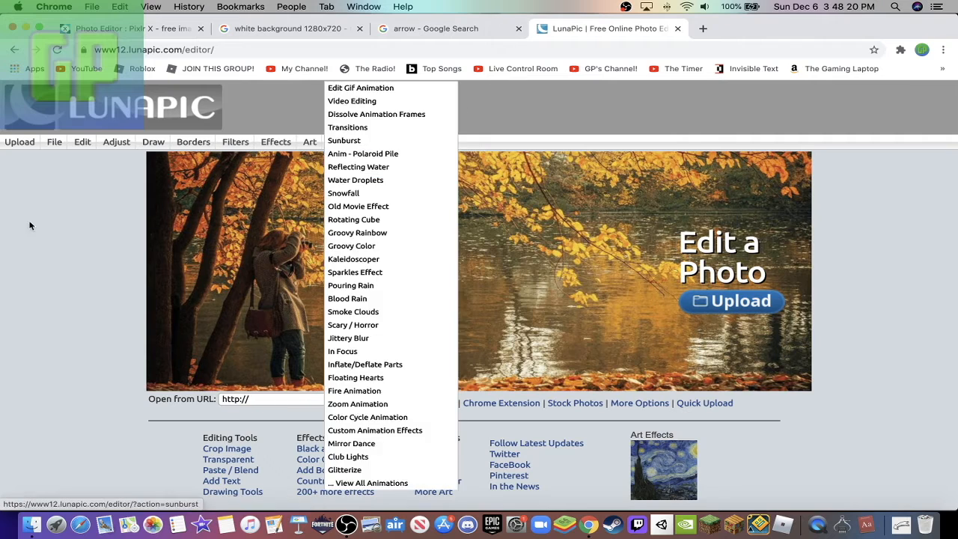
Step: Load the recent arrows-left-arrow-illustration JPEG into LunaPic's Transparent Background tool
left_click(88, 146)
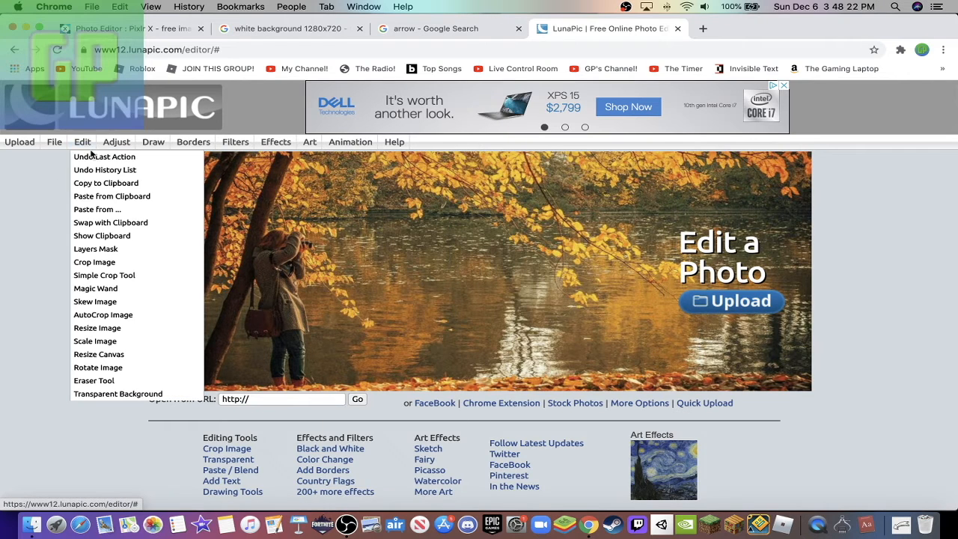
left_click(125, 393)
left_click(367, 180)
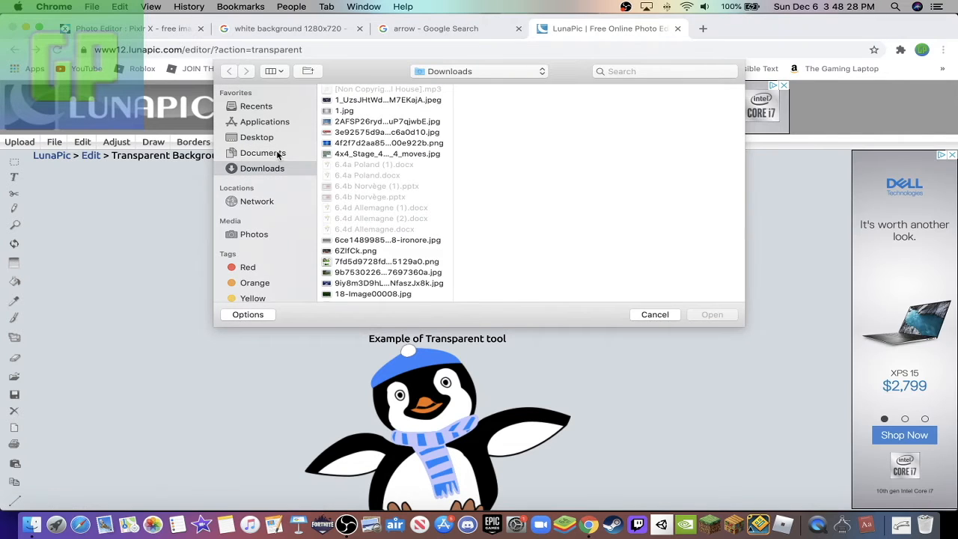
left_click(259, 106)
left_click(370, 114)
double_click(369, 114)
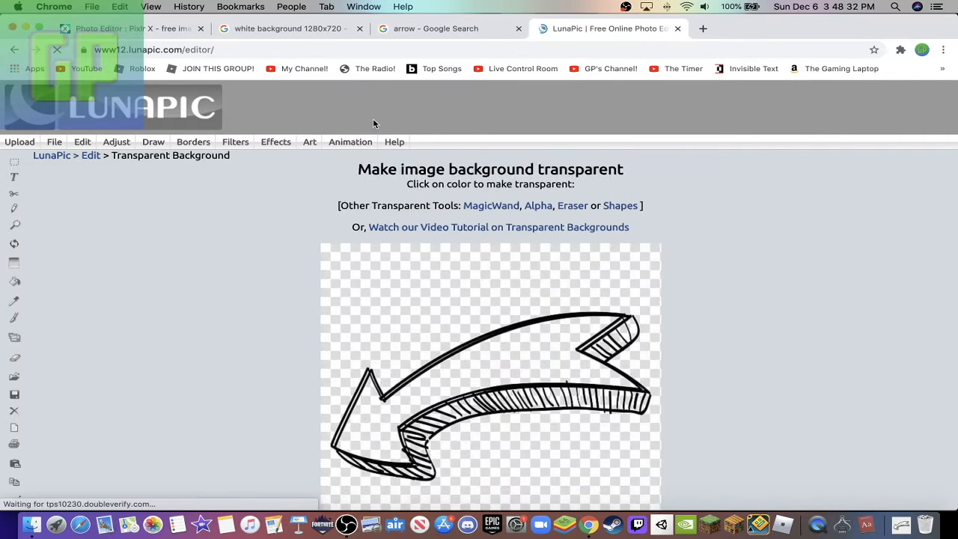
Step: Try to make the arrow's checkered background transparent by picking several spots around the arrow, and close the LunaPic tab
scroll(530, 355, "down", 5)
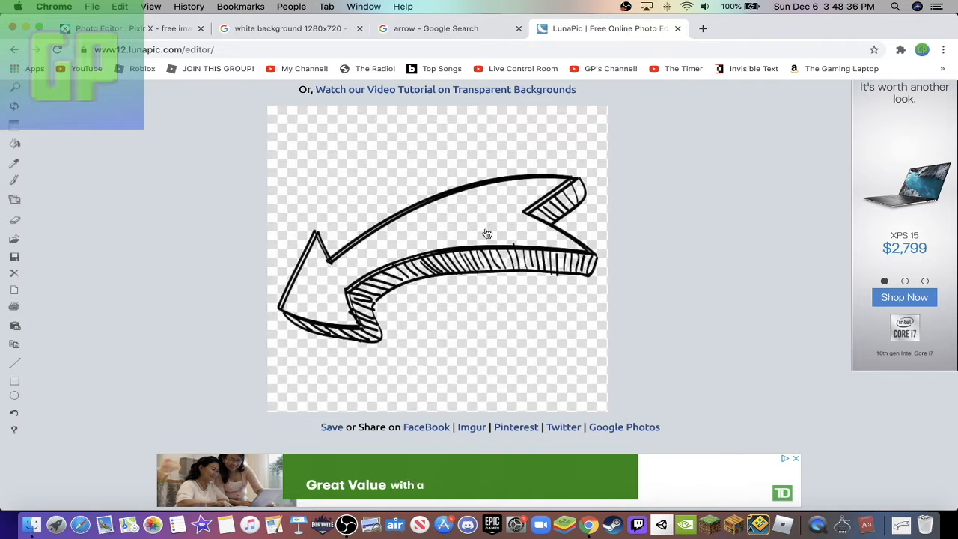
scroll(469, 216, "up", 1)
left_click(472, 379)
scroll(475, 369, "down", 5)
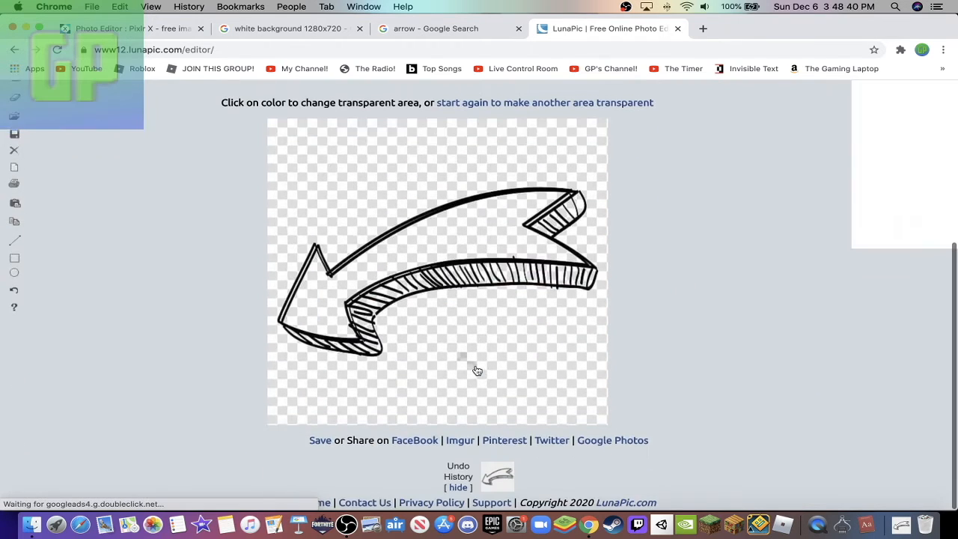
scroll(475, 368, "up", 2)
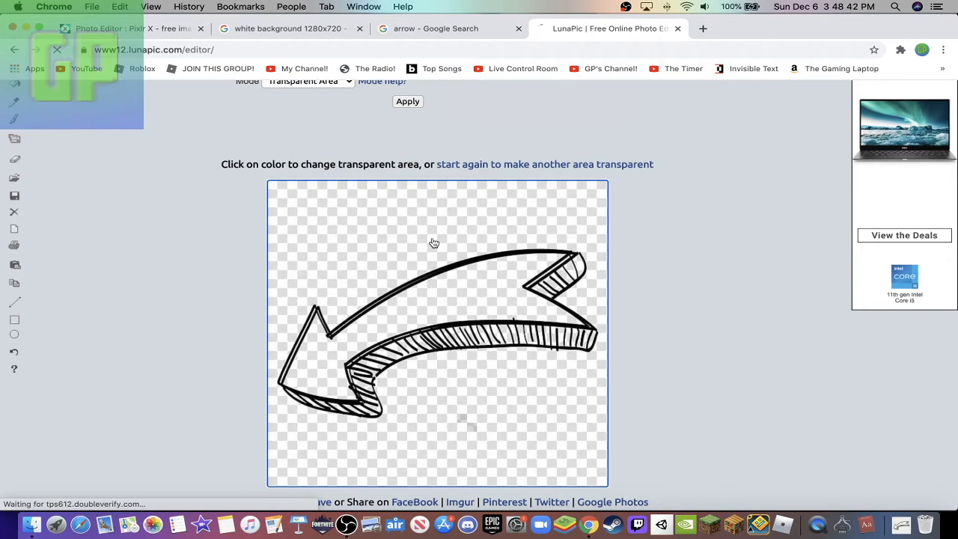
left_click(434, 242)
scroll(437, 247, "down", 5)
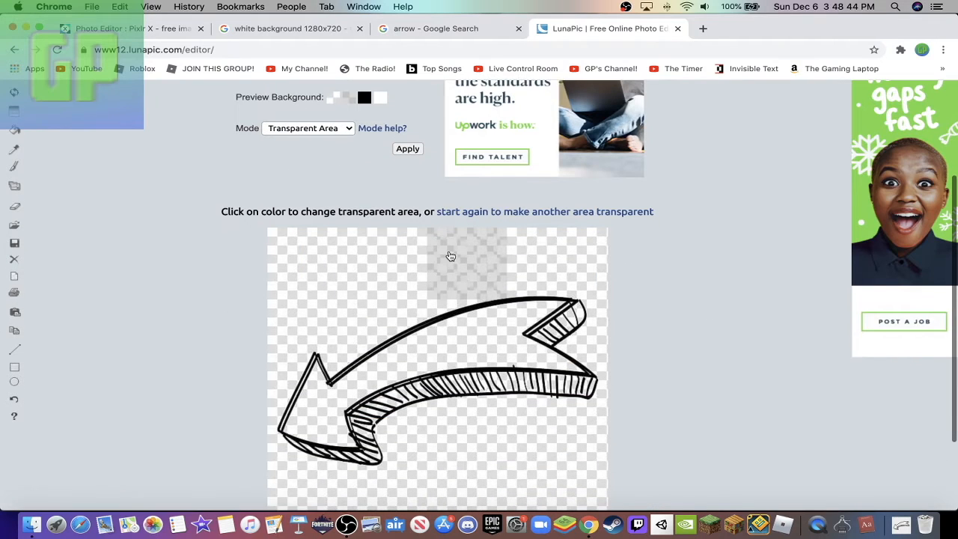
scroll(419, 220, "up", 1)
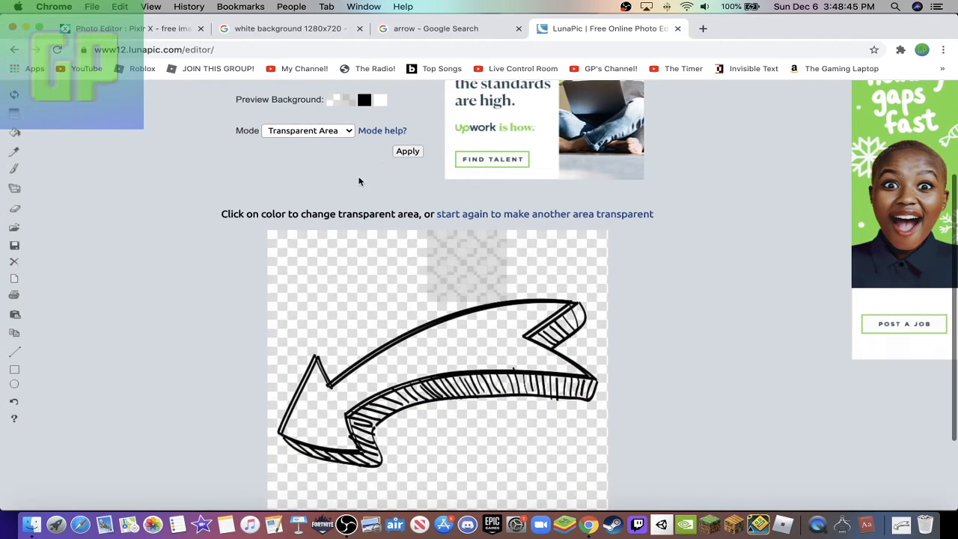
left_click(396, 295)
scroll(399, 288, "down", 5)
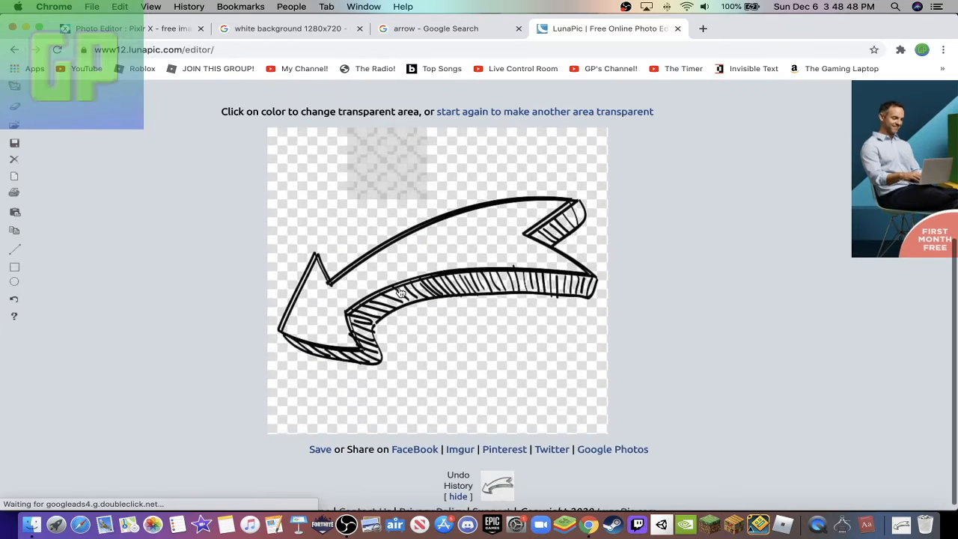
scroll(399, 291, "up", 1)
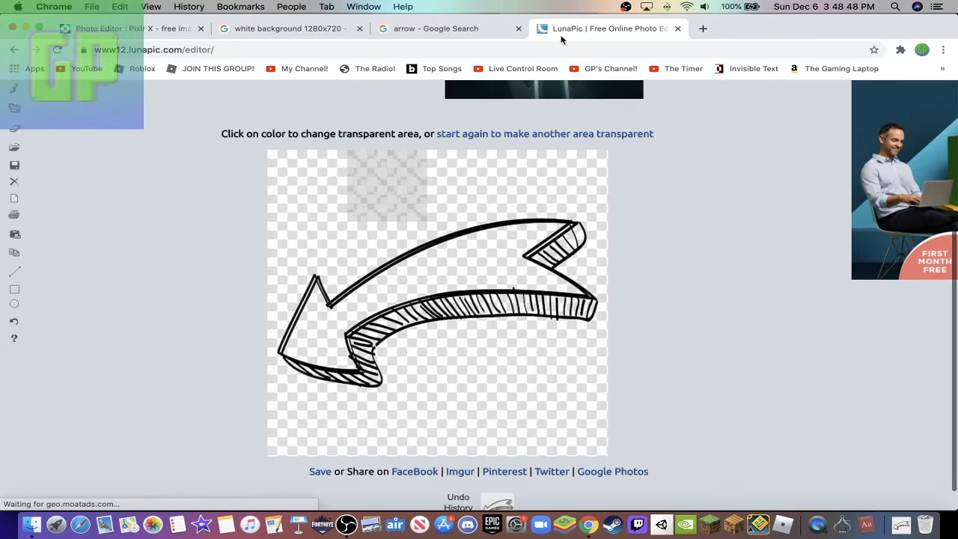
left_click(677, 28)
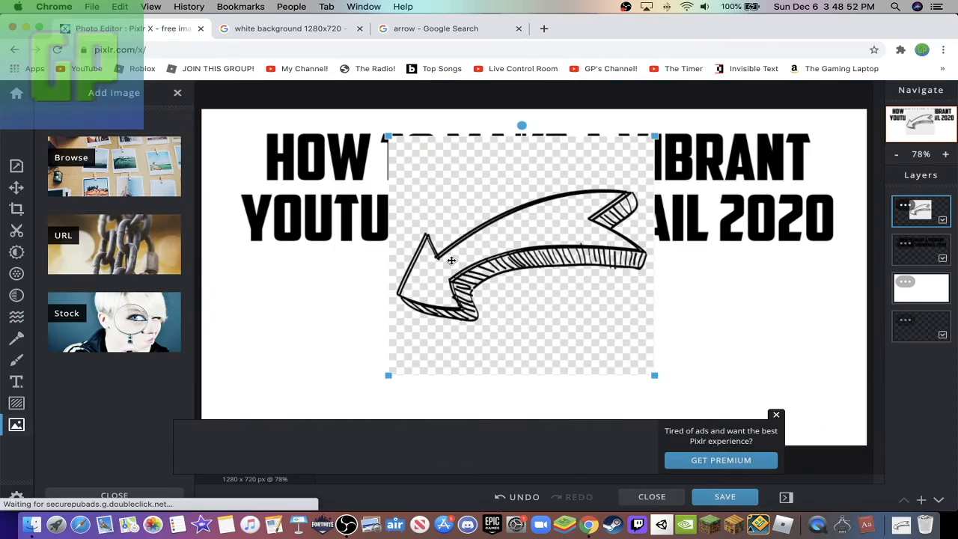
Step: Return to the arrow image search and save PNGitem's hand-drawn curved arrow to Downloads as a PNG image
left_click(430, 28)
scroll(300, 224, "down", 5)
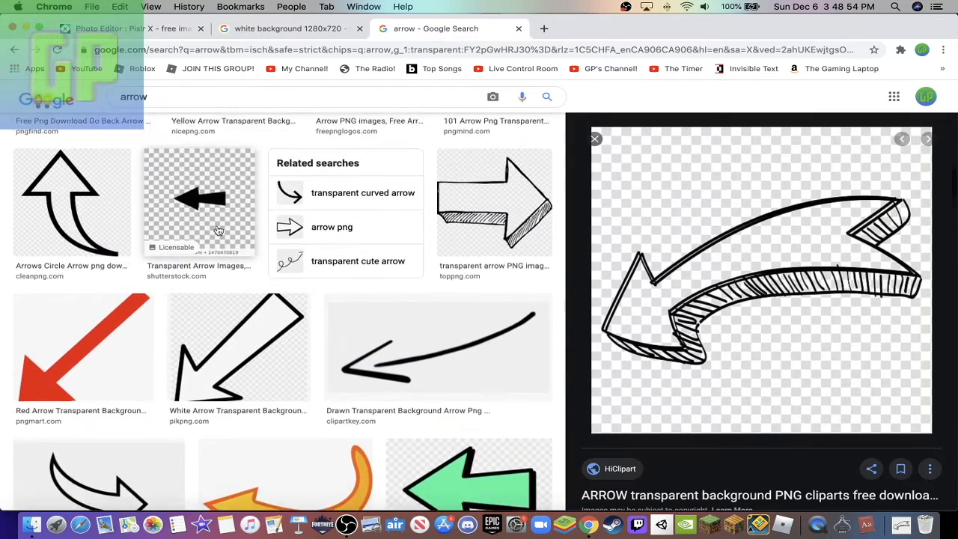
scroll(216, 229, "up", 6)
scroll(120, 366, "down", 2)
left_click(120, 366)
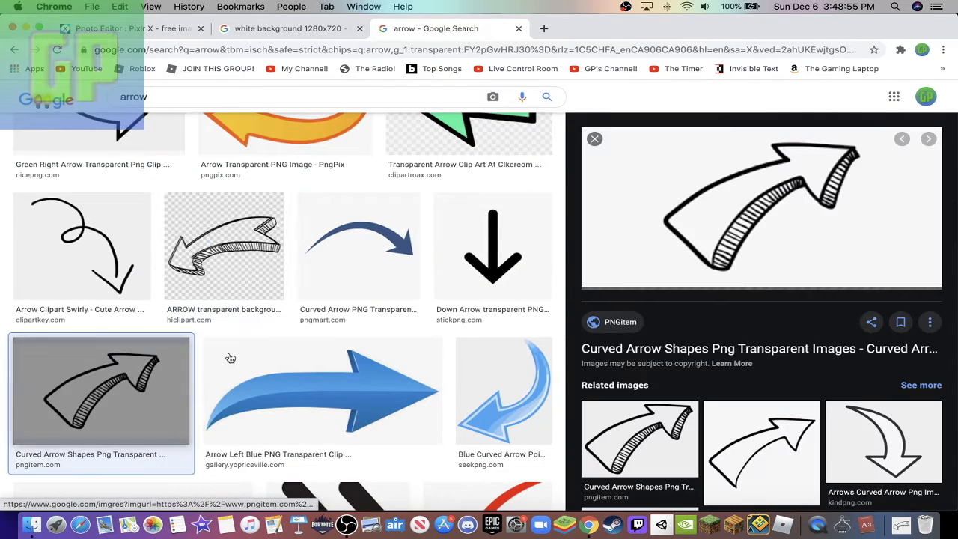
right_click(775, 220)
left_click(804, 310)
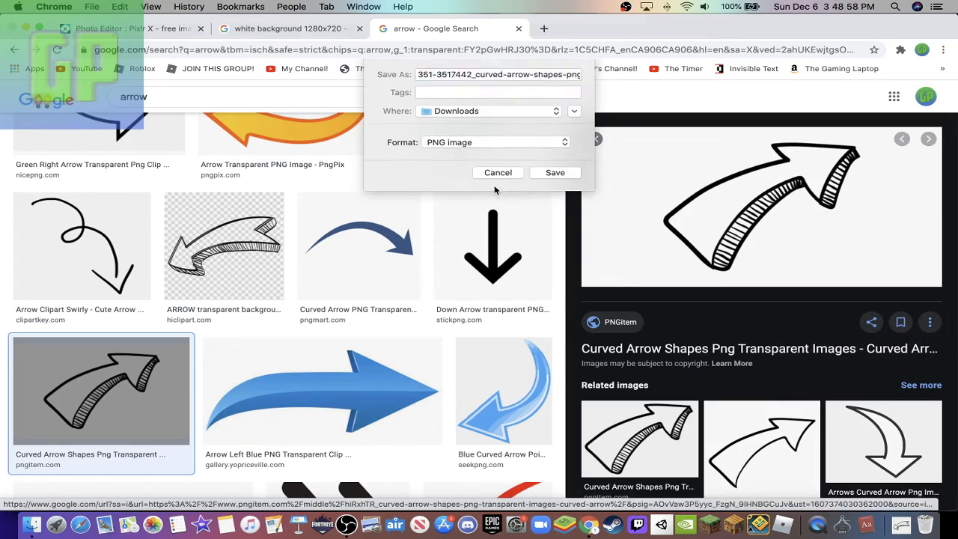
left_click(558, 173)
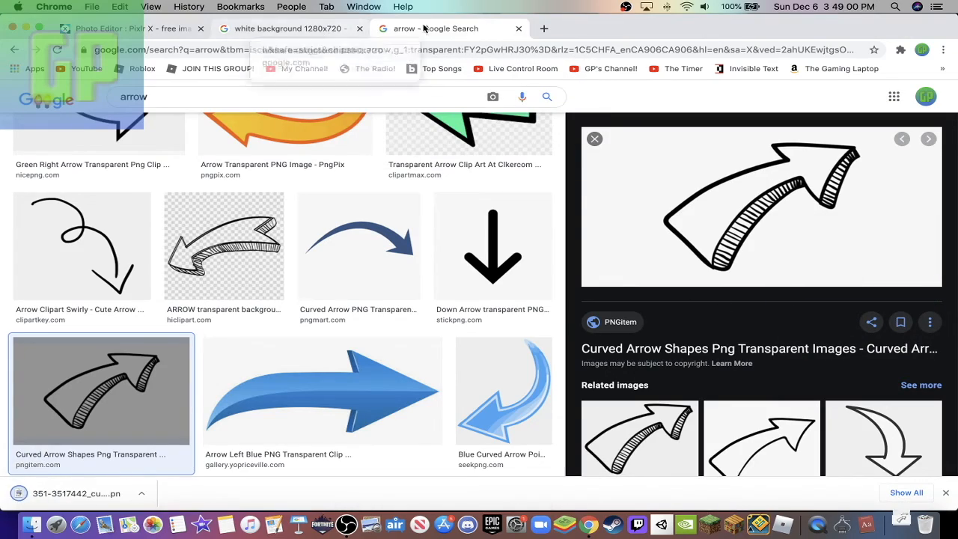
Step: Reopen LunaPic in a new tab and bring up its Transparent Background tool
type("luna")
key("Return")
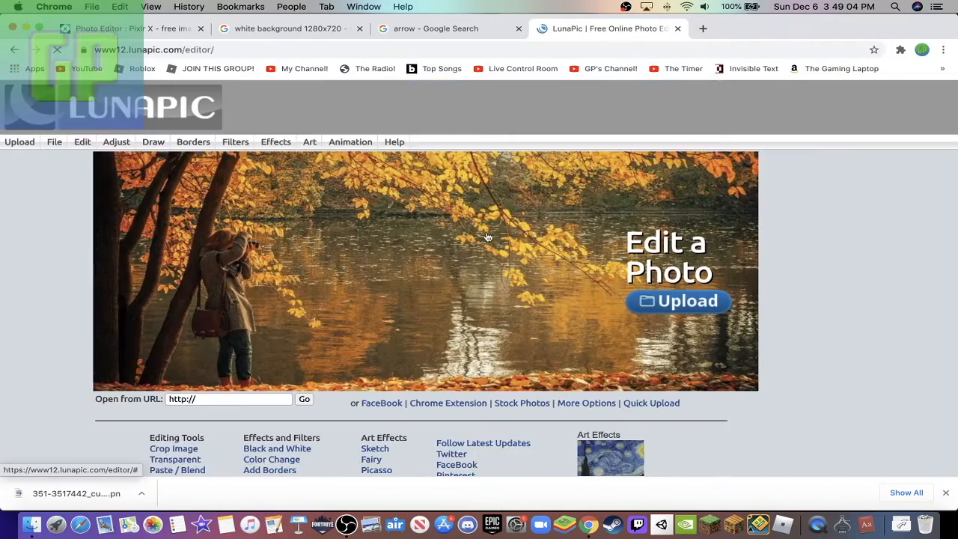
scroll(473, 250, "down", 5)
scroll(235, 145, "up", 5)
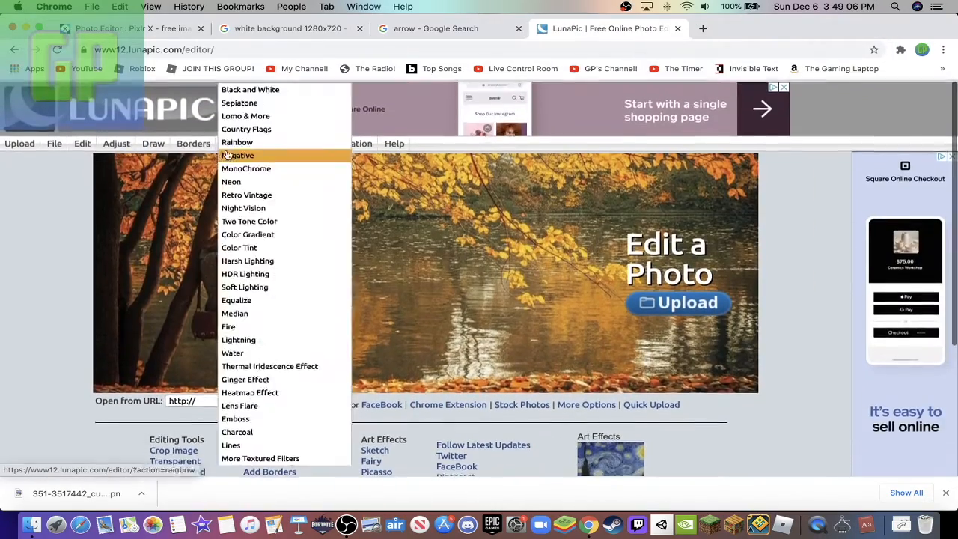
mouse_move(82, 141)
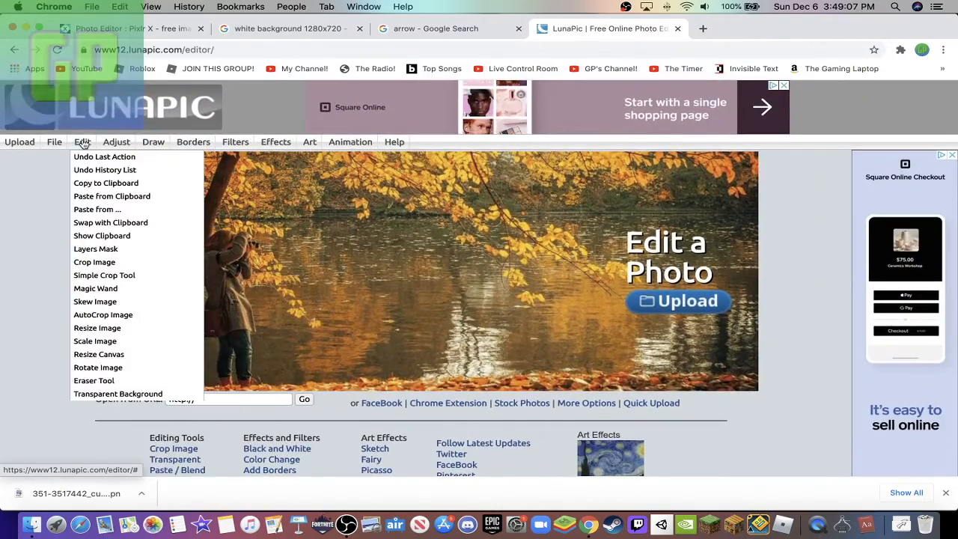
left_click(97, 394)
Step: Examine the Transparent Background page and the Edit Menu page for a way to replace the previously loaded arrow
scroll(404, 324, "down", 6)
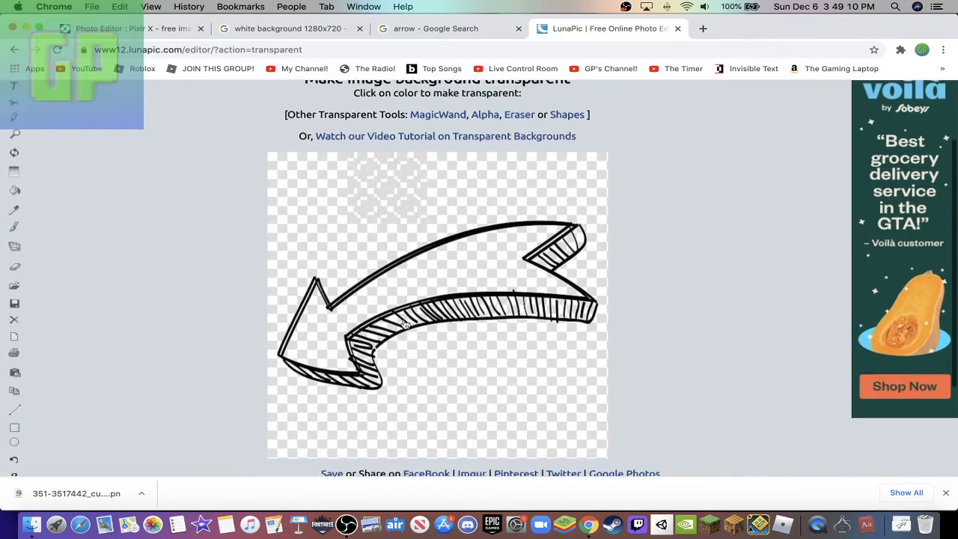
scroll(462, 369, "up", 6)
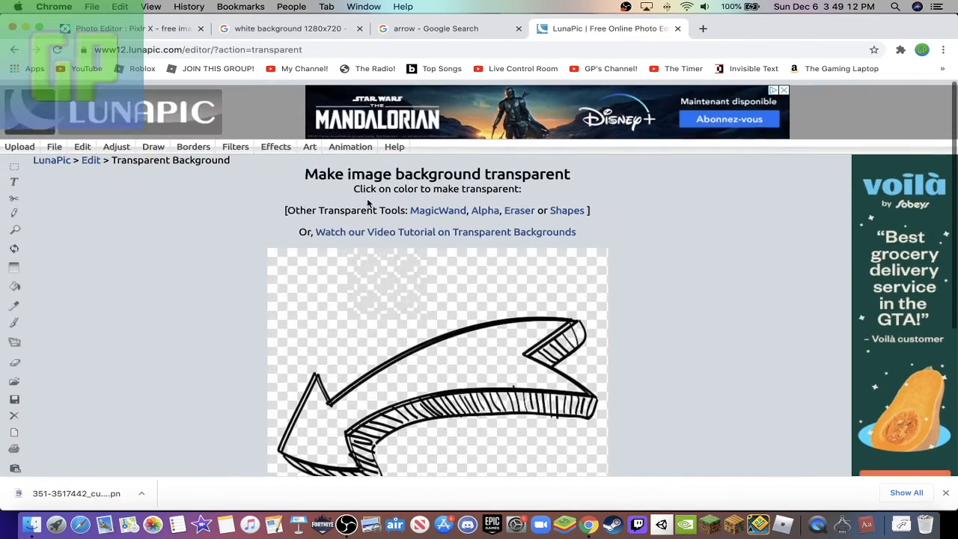
left_click(89, 156)
mouse_move(86, 148)
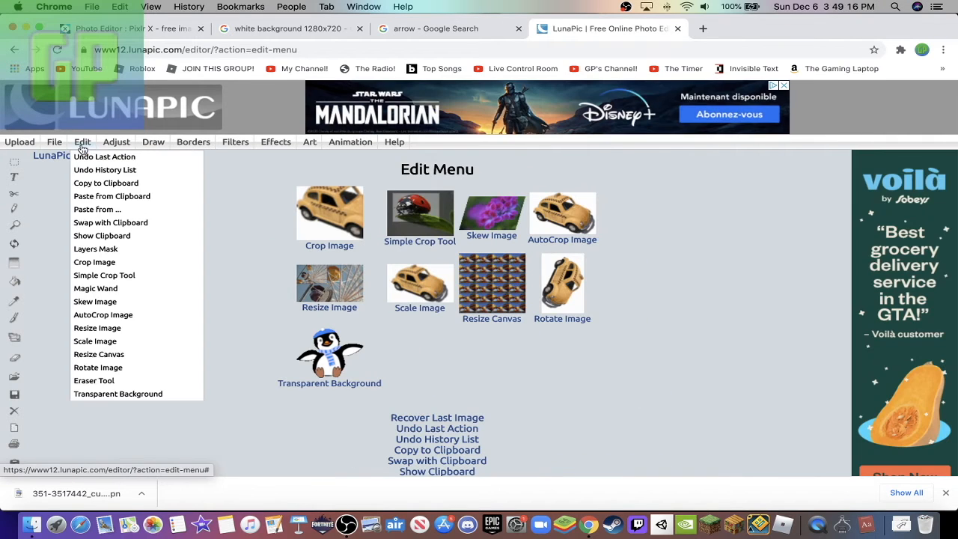
left_click(141, 394)
scroll(596, 252, "down", 1)
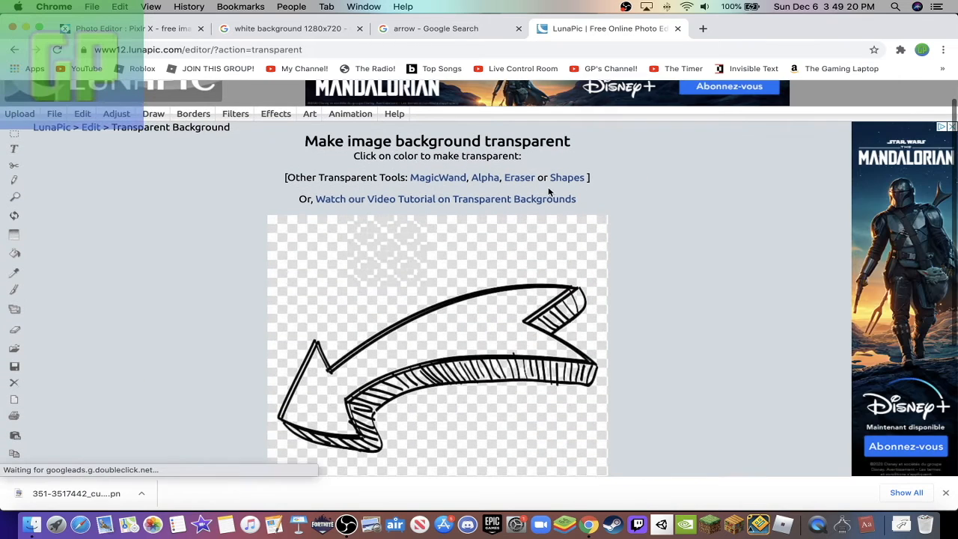
scroll(452, 322, "down", 5)
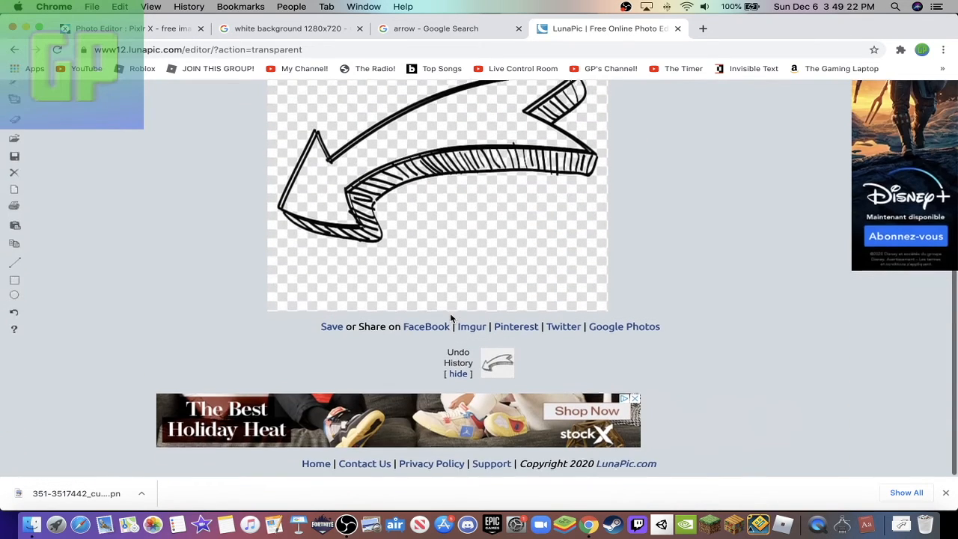
Step: Hide LunaPic's undo history and remove it entirely, confirming the deletion of the previously loaded arrow images
left_click(457, 381)
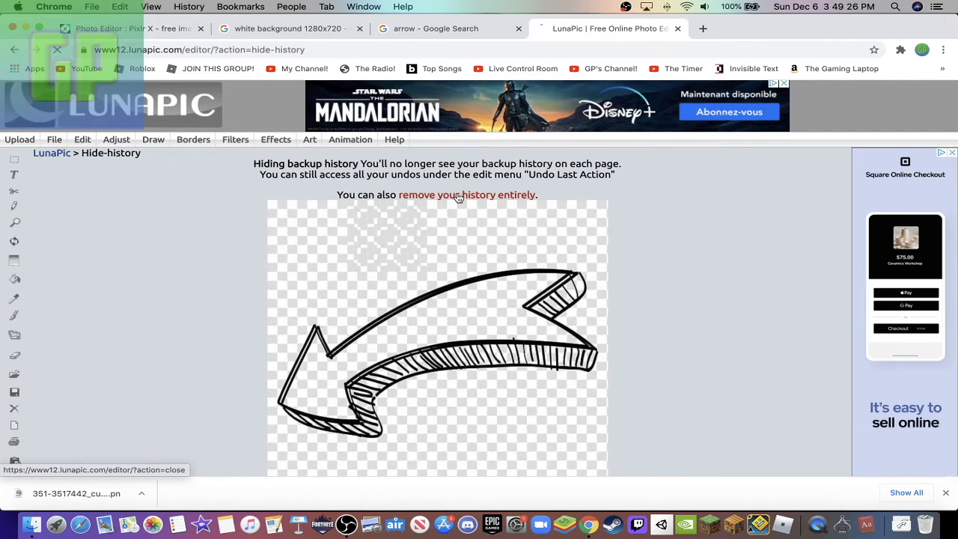
left_click(456, 194)
scroll(449, 291, "down", 1)
left_click(232, 231)
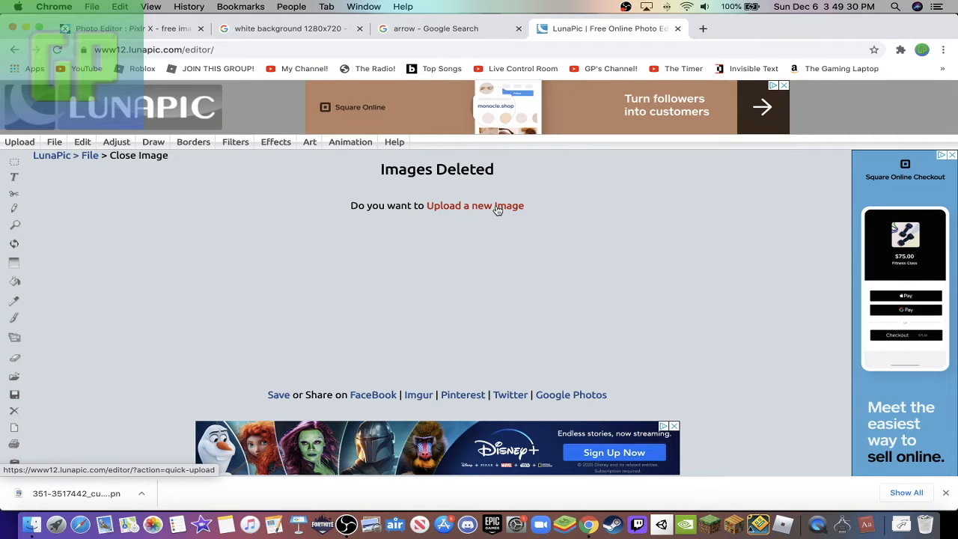
Step: Reopen LunaPic's Transparent Background tool
left_click(82, 141)
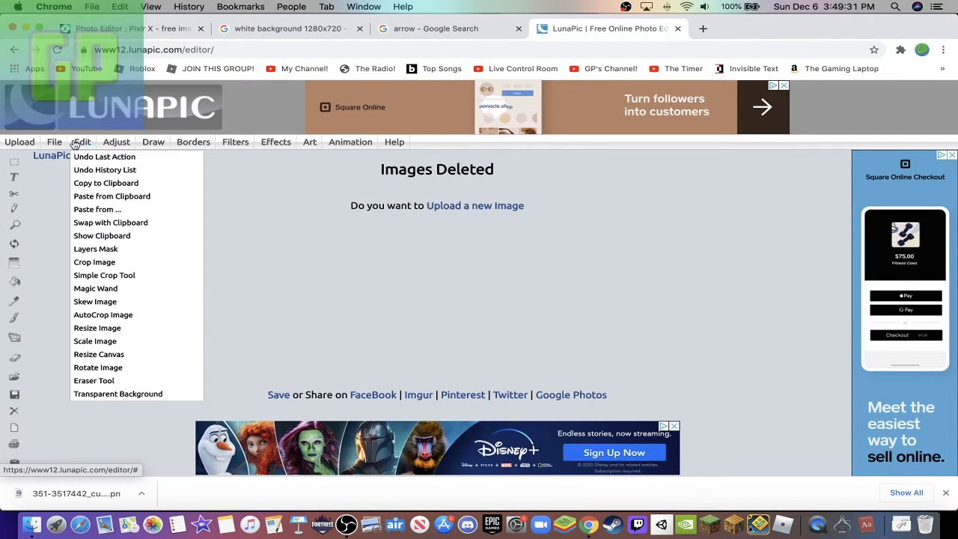
left_click(132, 392)
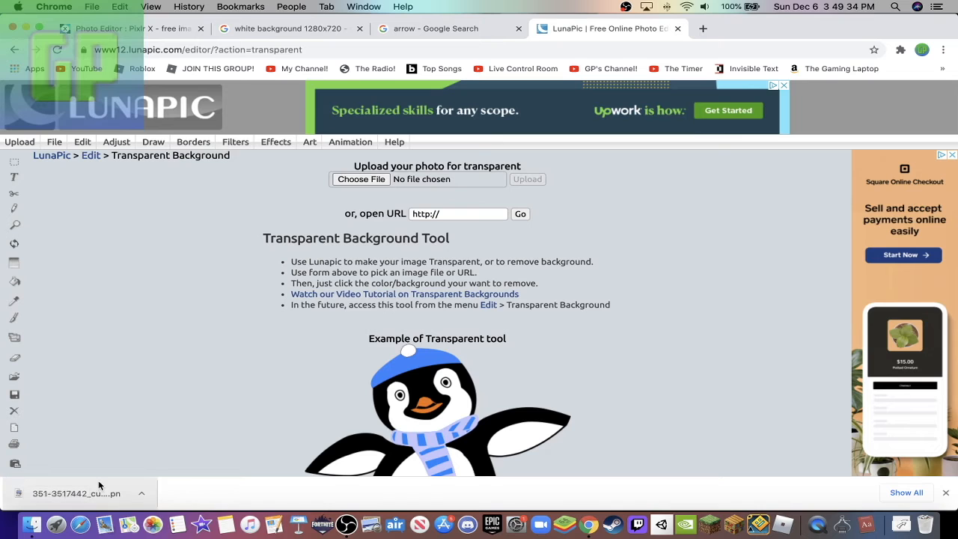
left_click(348, 180)
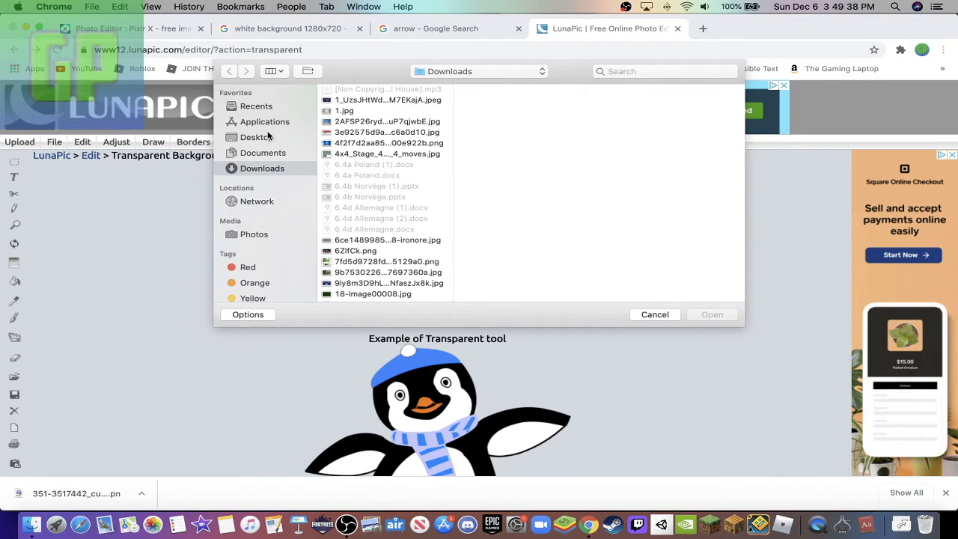
left_click(270, 107)
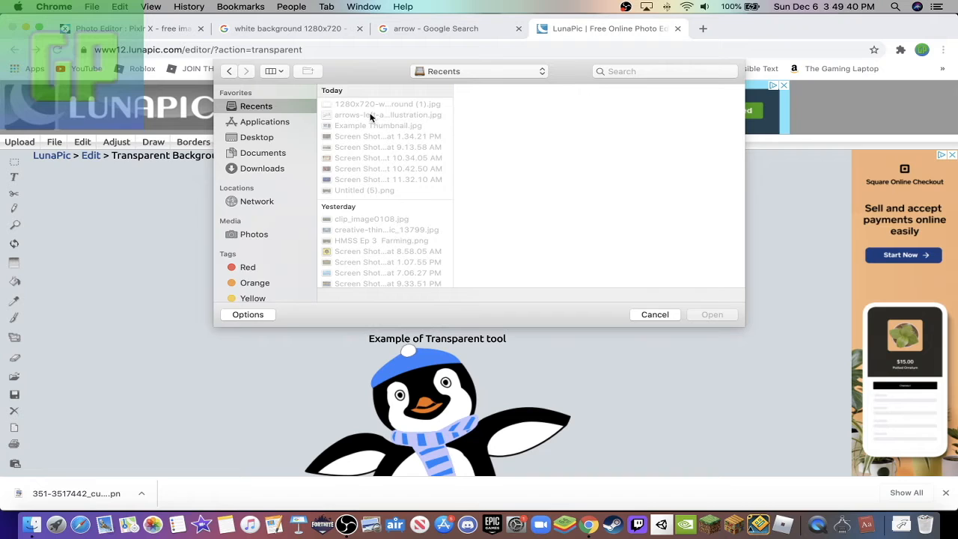
left_click(655, 314)
Step: Load the downloaded curved arrow PNG into the tool and make the light area around the arrow transparent
left_click_drag(75, 493, 369, 186)
scroll(449, 235, "down", 4)
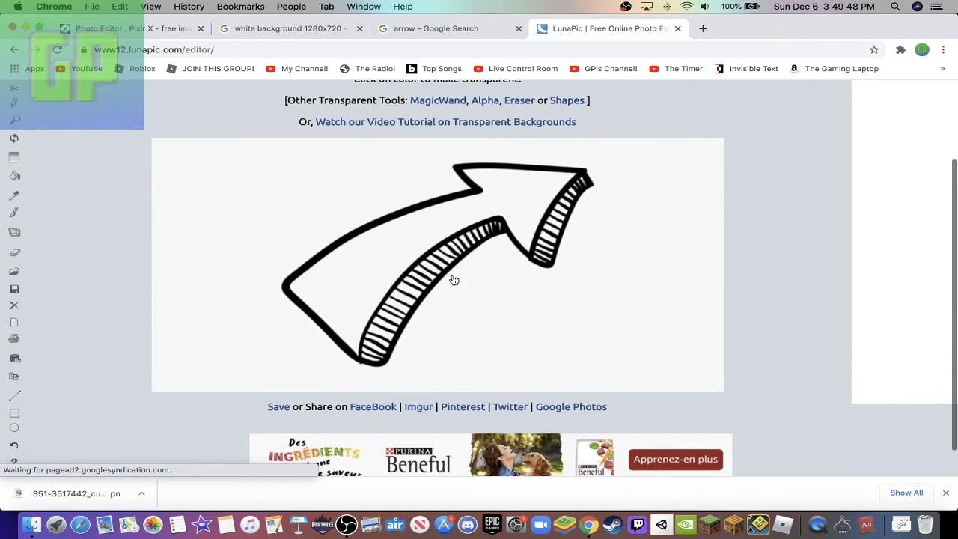
left_click(526, 344)
scroll(526, 337, "down", 7)
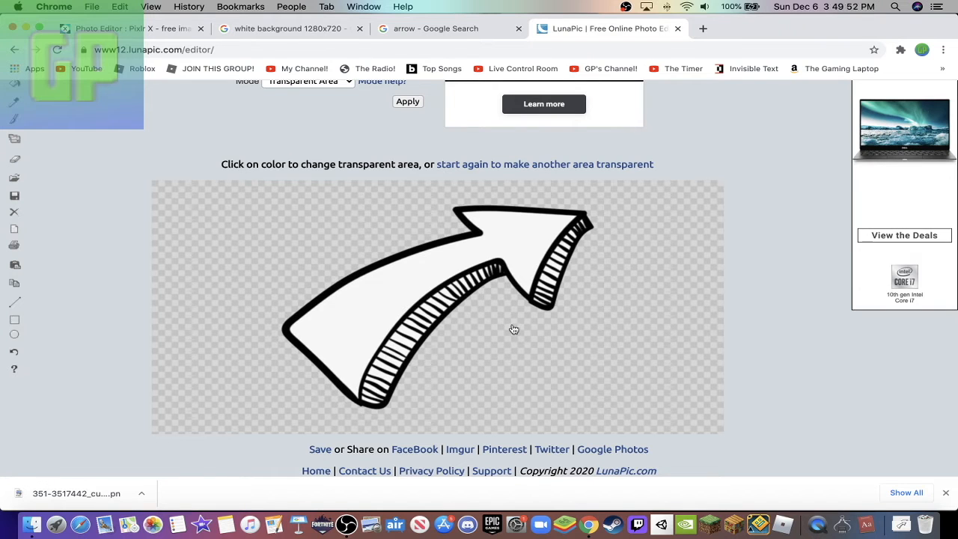
Step: Apply the transparent area to the arrow image and save the result to the computer
scroll(504, 327, "up", 4)
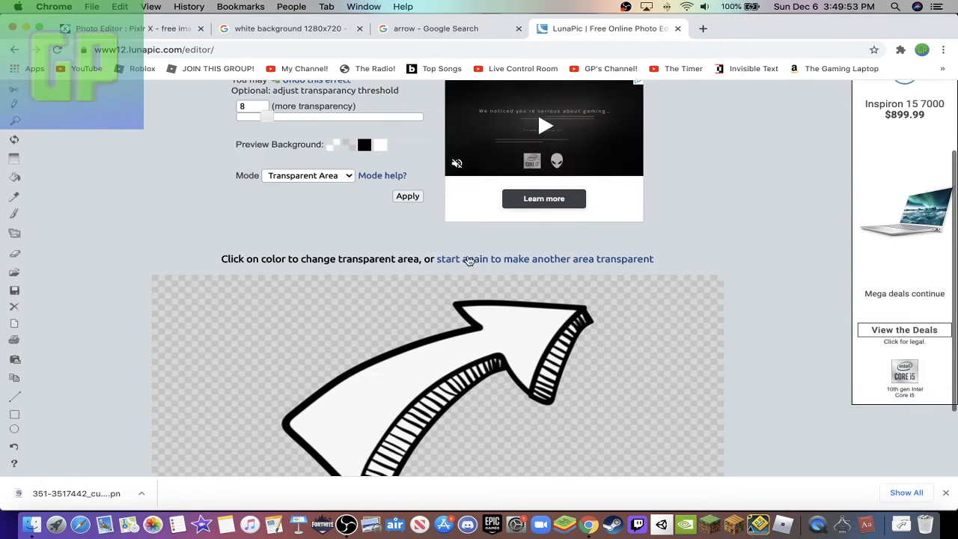
left_click(409, 196)
scroll(485, 272, "down", 5)
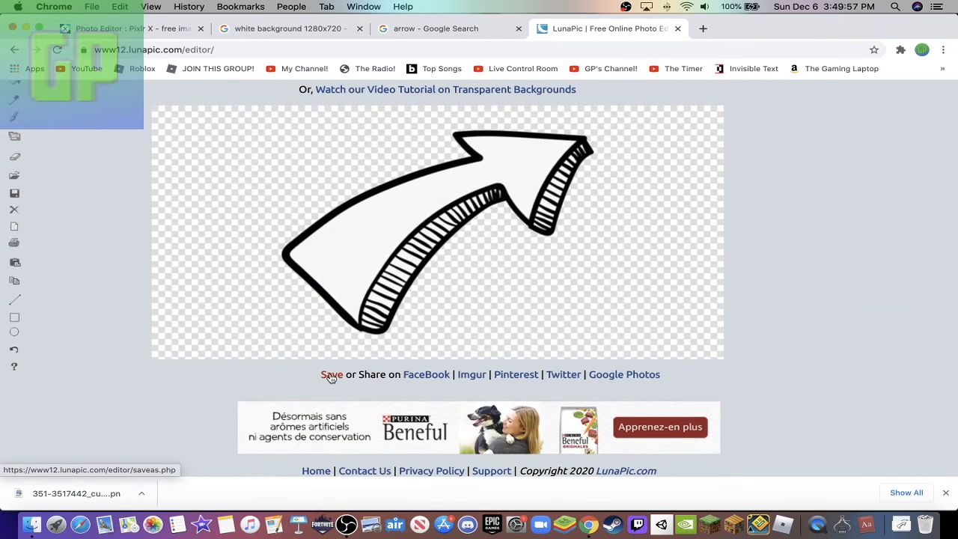
left_click(332, 376)
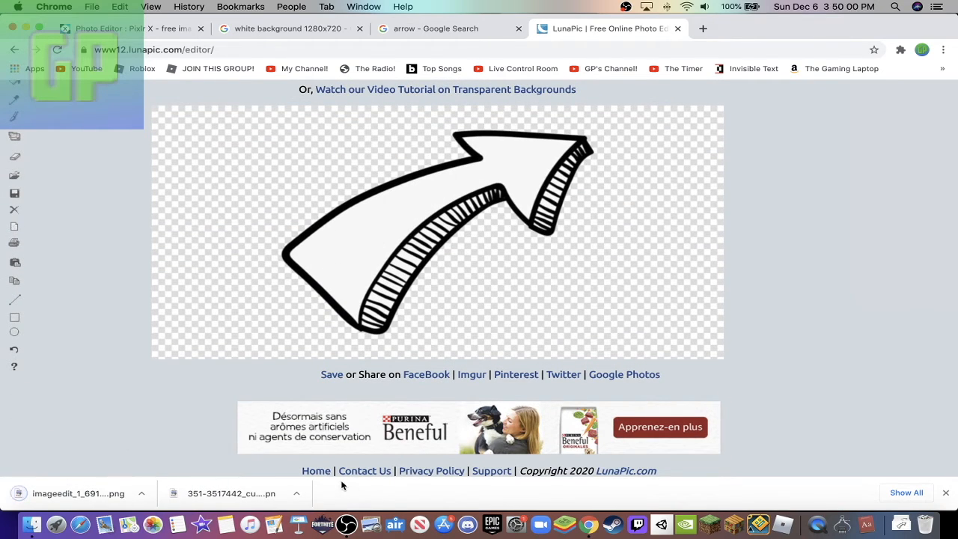
Step: Switch to Pixlr X and delete the old arrow layer that has the checkered background
left_click(147, 29)
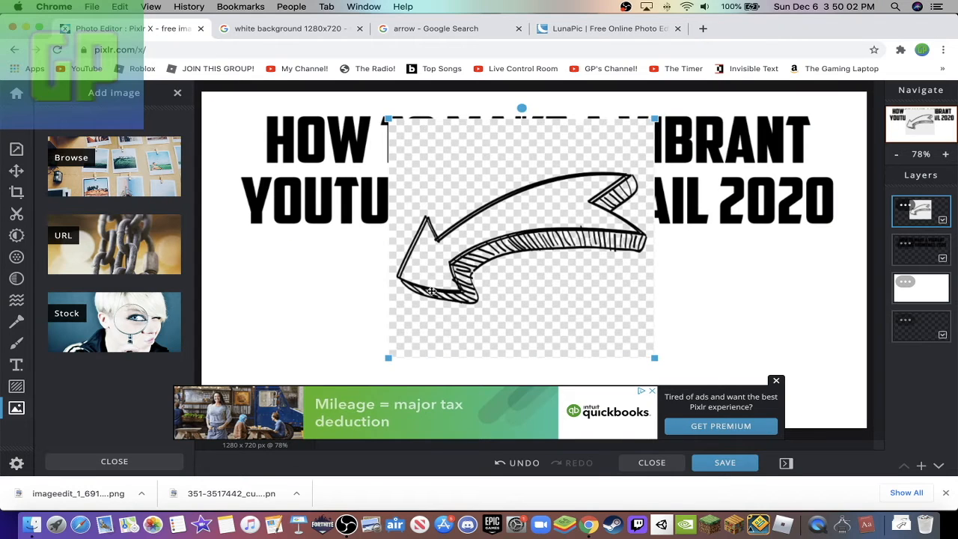
key("Delete")
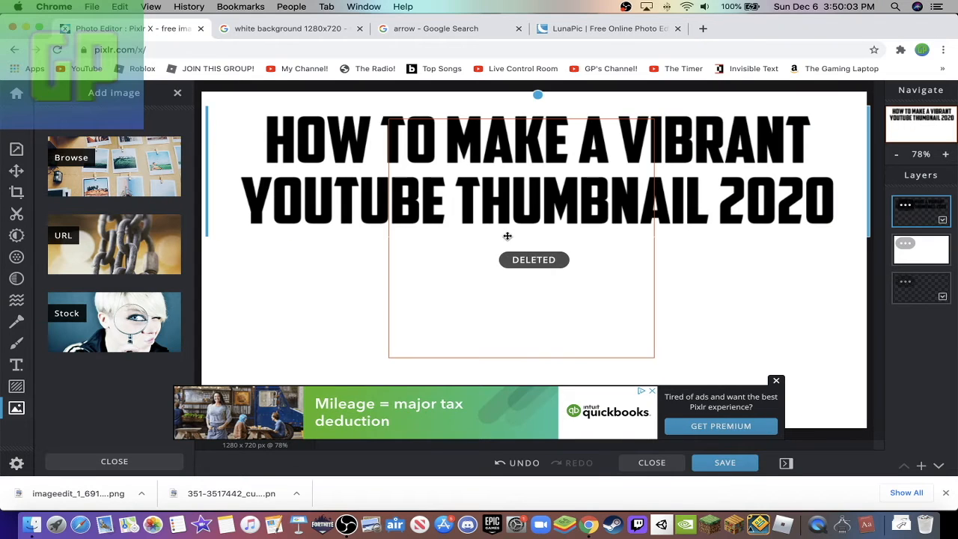
left_click(133, 168)
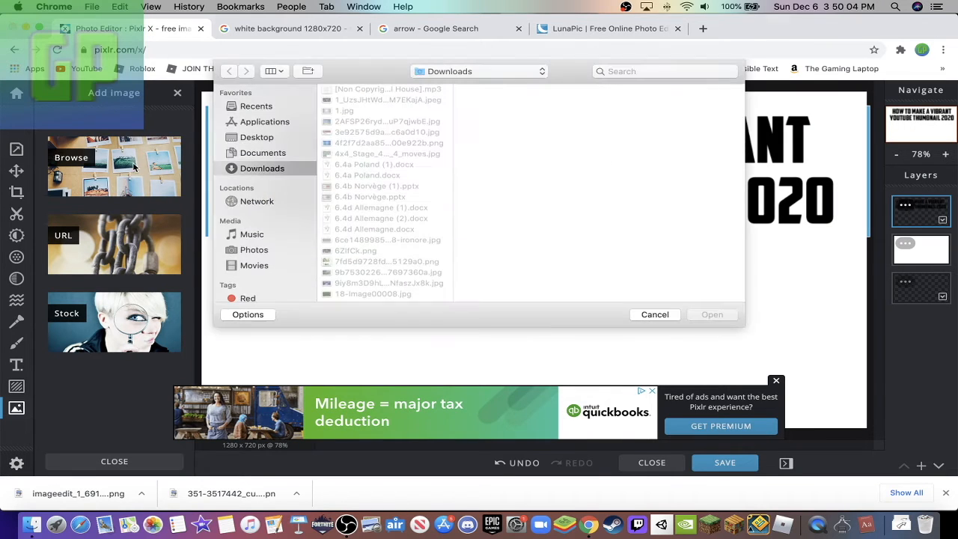
left_click(270, 107)
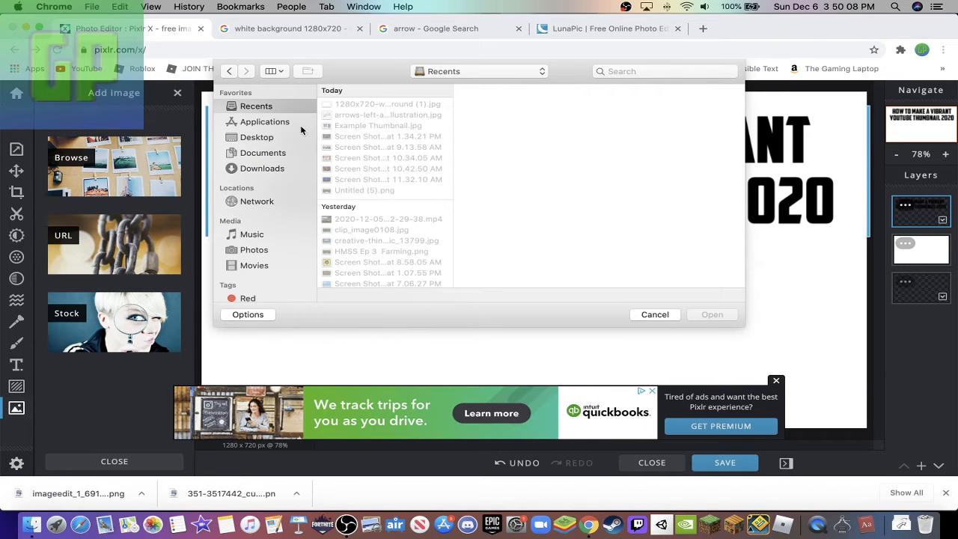
left_click(274, 171)
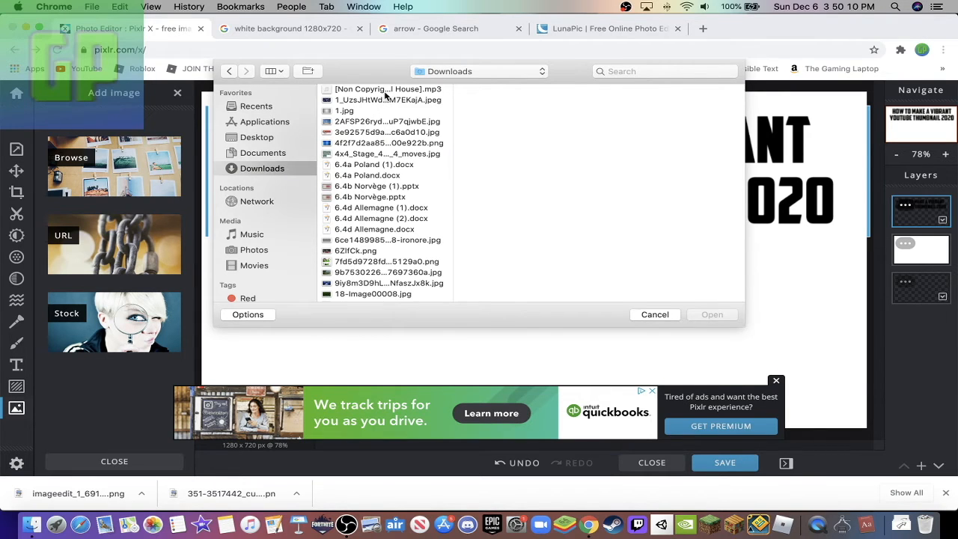
left_click(652, 315)
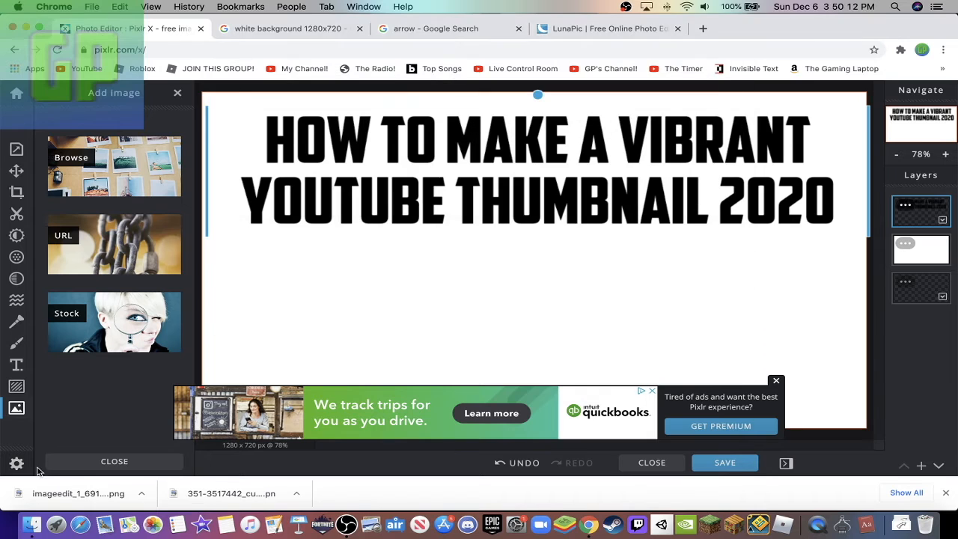
Step: Add the saved transparent arrow imageedit_1 as a layer in the current document and move it up over the title
left_click_drag(75, 494, 478, 320)
left_click(545, 292)
left_click_drag(554, 273, 591, 220)
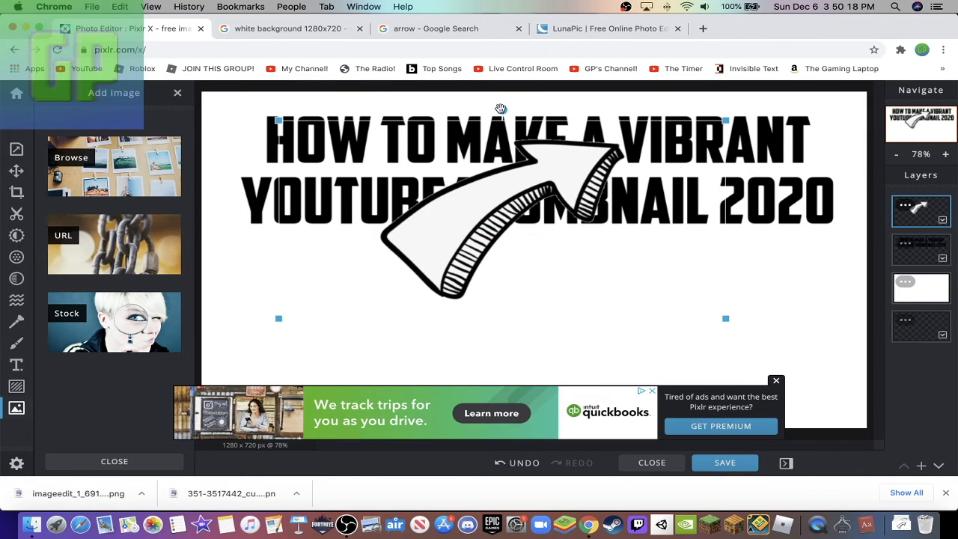
Step: Rotate the arrow to point down-left, place it under the right half of the title, and dismiss the ad banner and downloads bar
left_click_drag(502, 109, 752, 269)
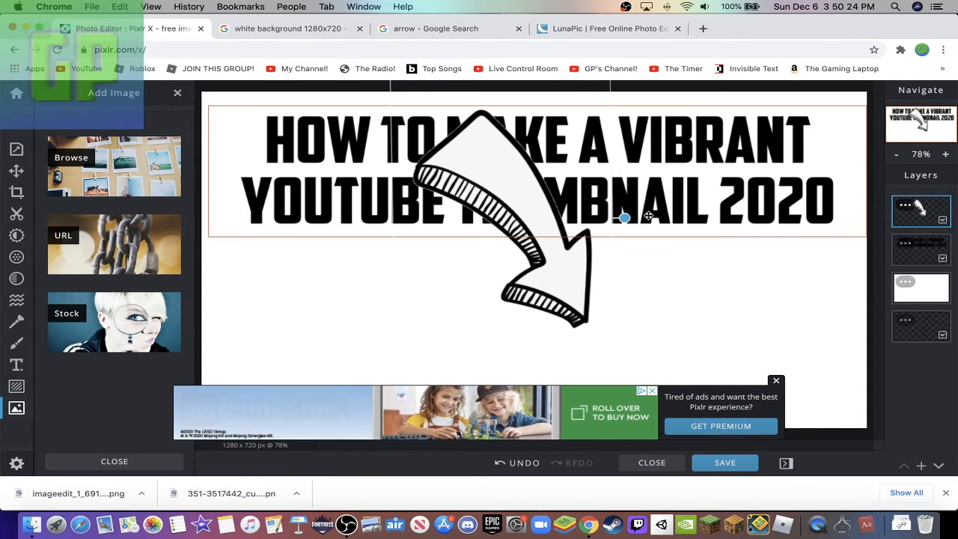
left_click_drag(504, 172, 734, 299)
left_click(776, 382)
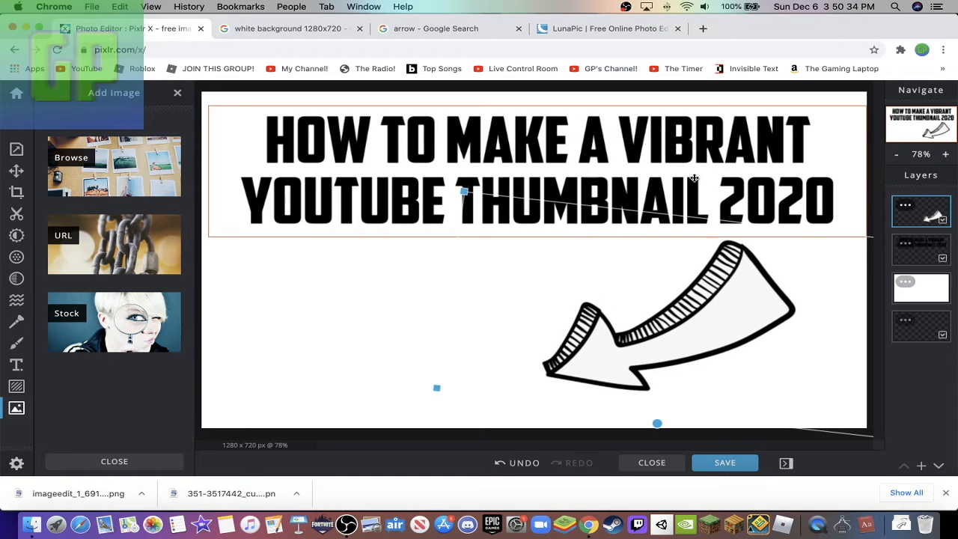
left_click(491, 352)
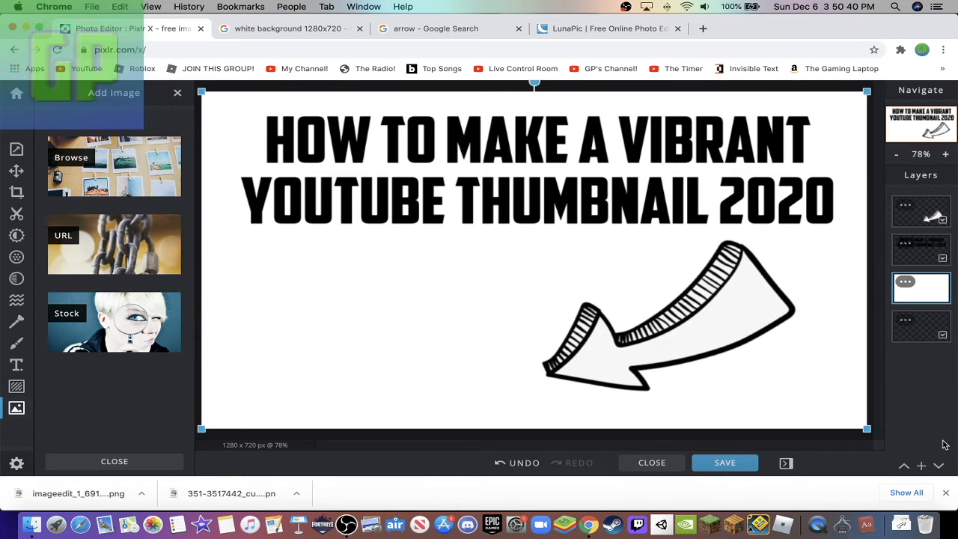
left_click(946, 492)
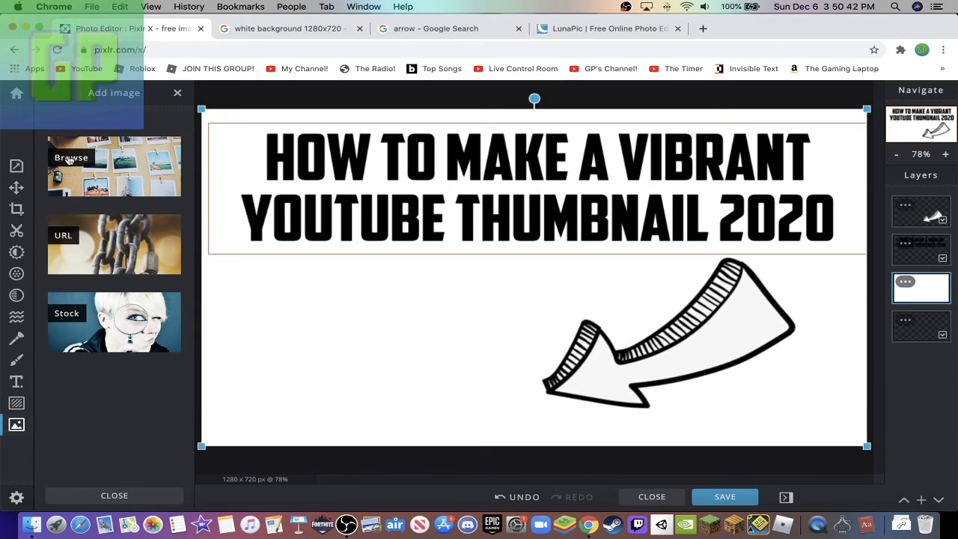
Step: Add Example Thumbnail.jpg as a layer in the current document and shrink it into the lower-left area beside the arrow's tip
left_click(113, 171)
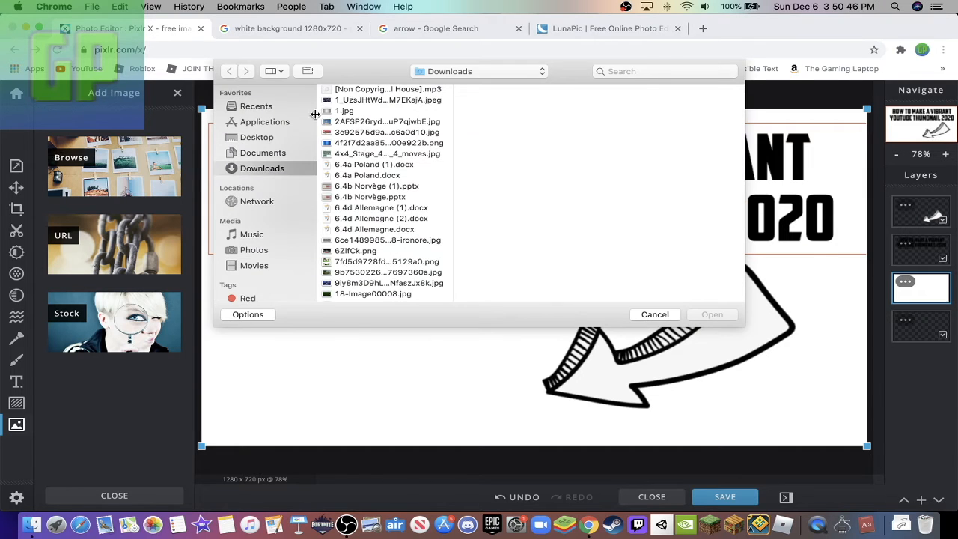
left_click(275, 107)
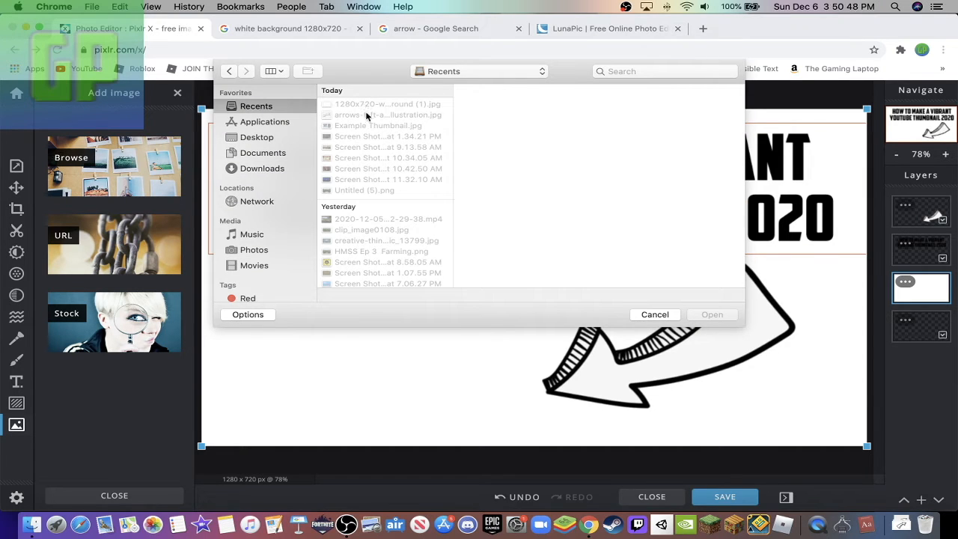
double_click(366, 126)
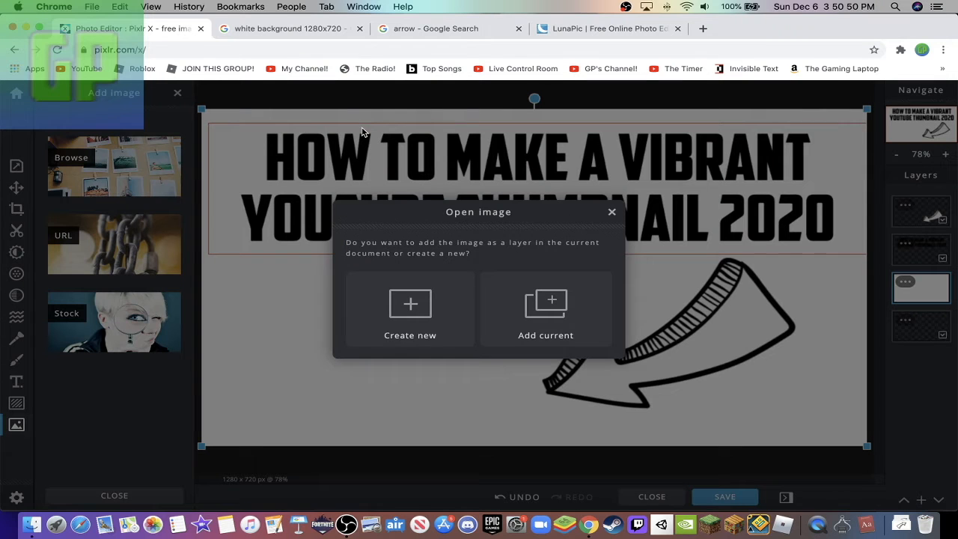
left_click(535, 329)
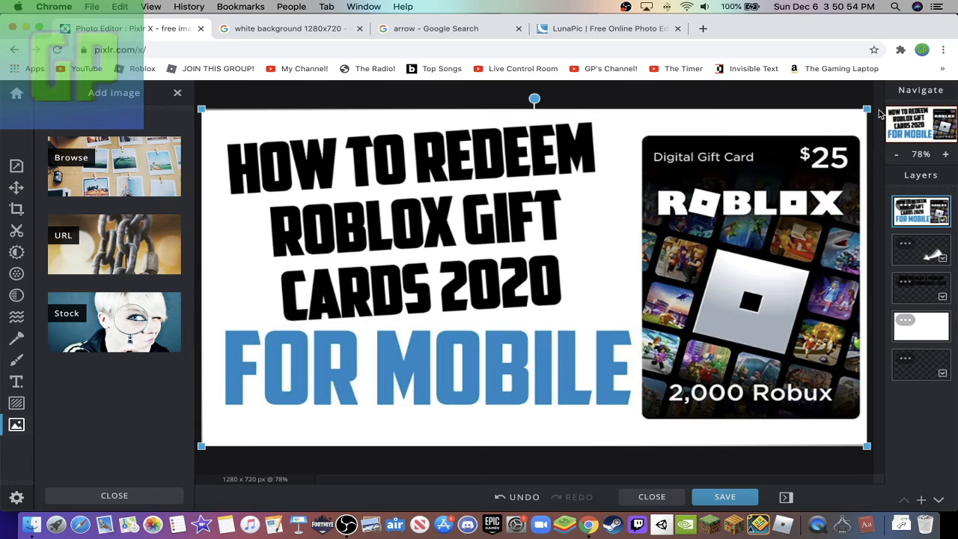
left_click_drag(866, 109, 508, 205)
left_click_drag(424, 332, 447, 327)
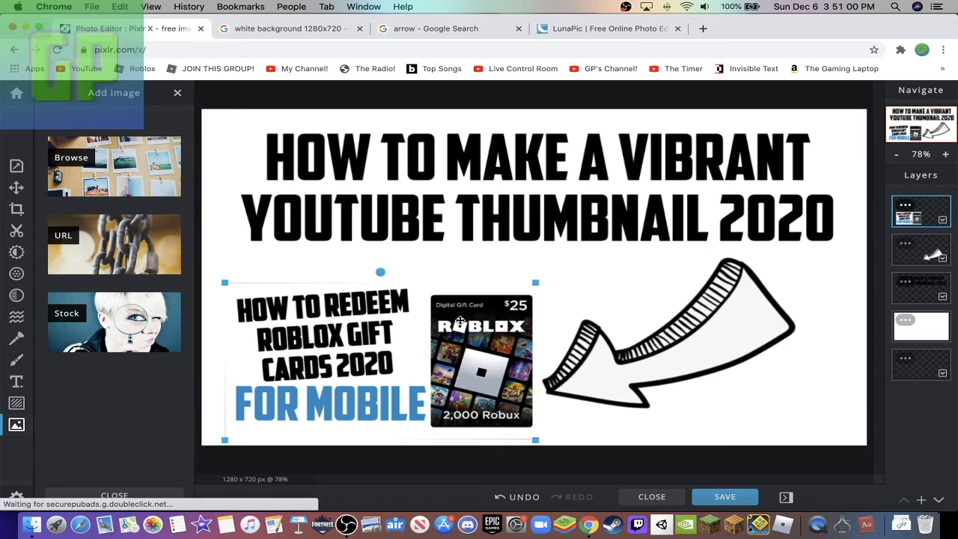
Step: Look over the layer options of the white background, such as blend mode and transparency
left_click(843, 412)
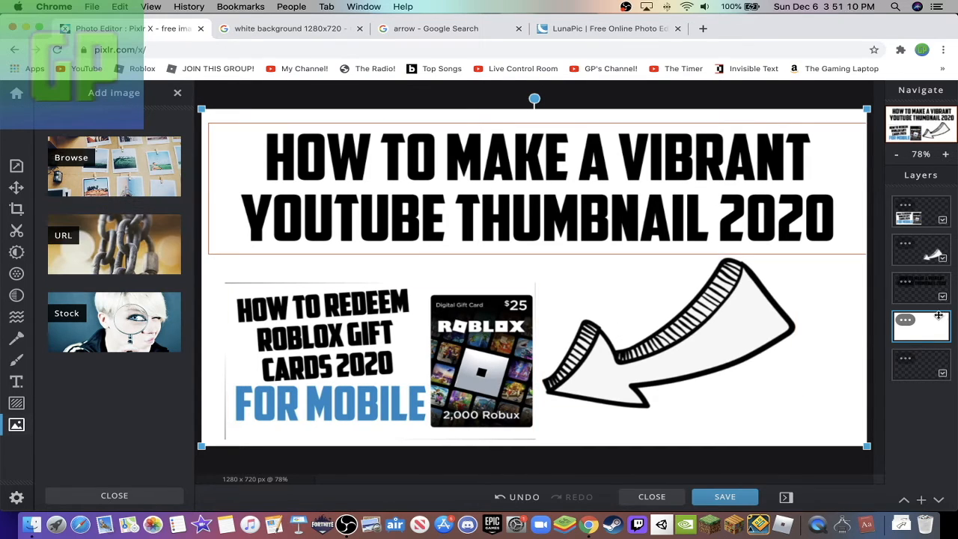
left_click(905, 322)
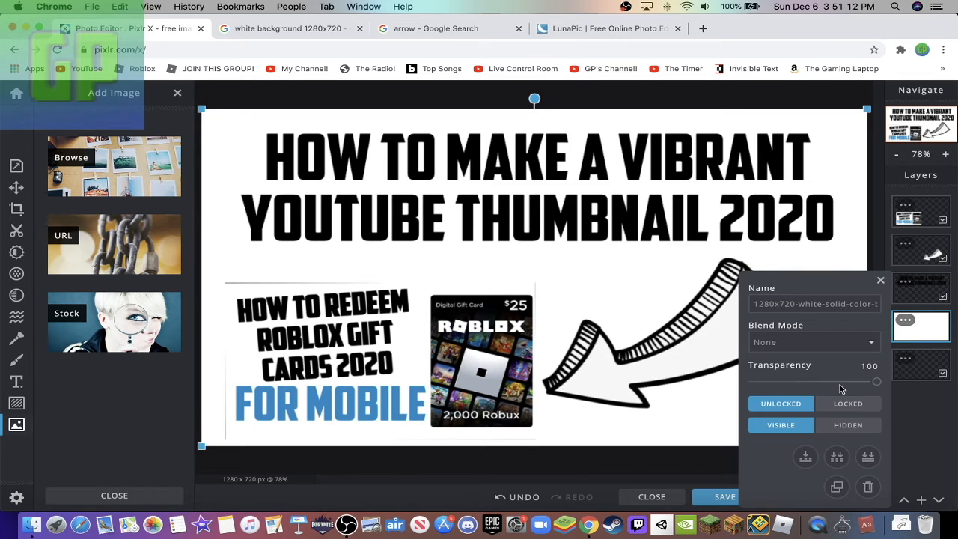
left_click(880, 282)
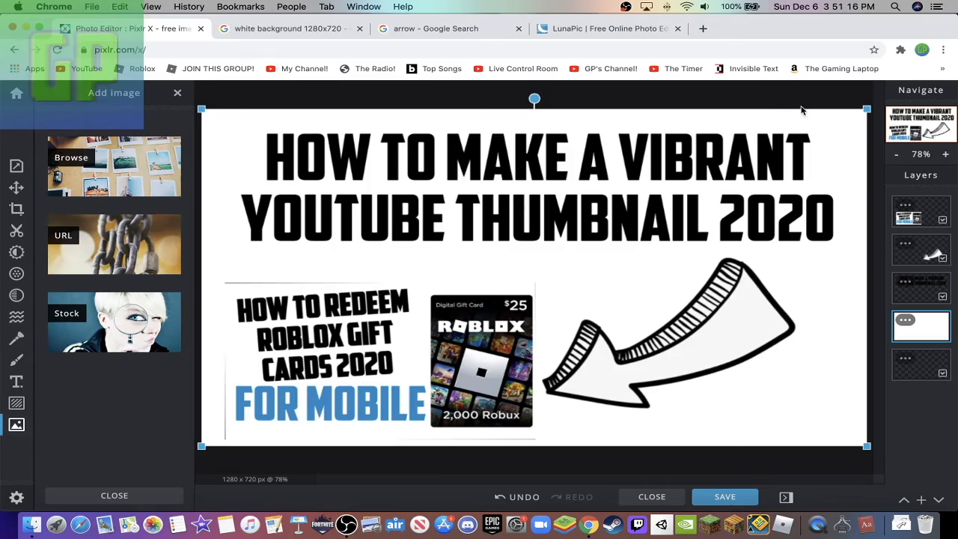
Step: Search Google Images in a new tab for "nice background 720p" and browse the results for a colorful background
left_click(703, 28)
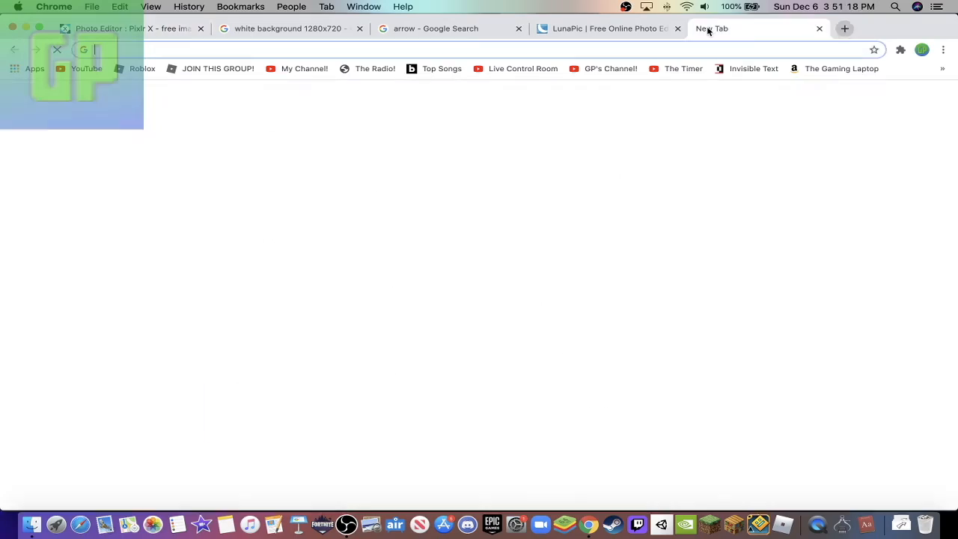
type("nicde")
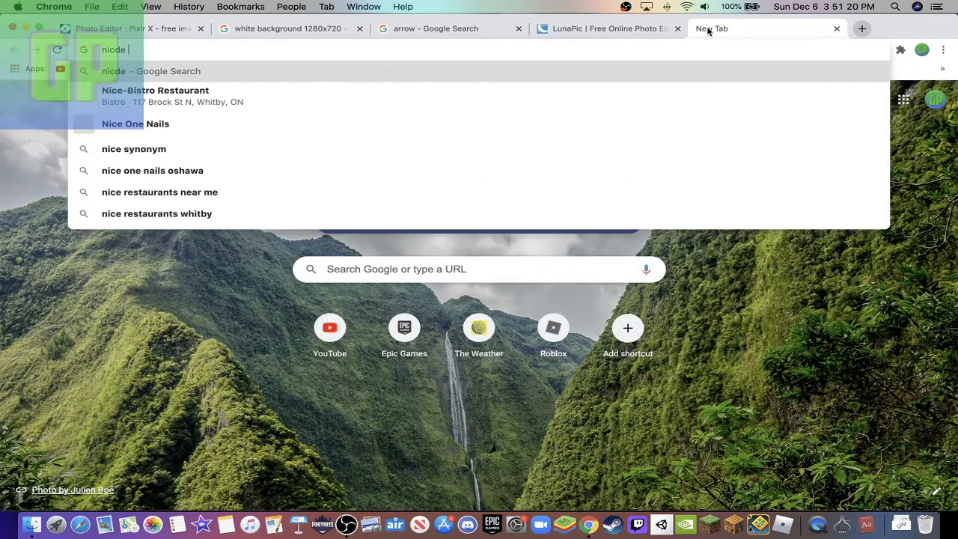
key("BackSpace")
key("BackSpace")
type("e back")
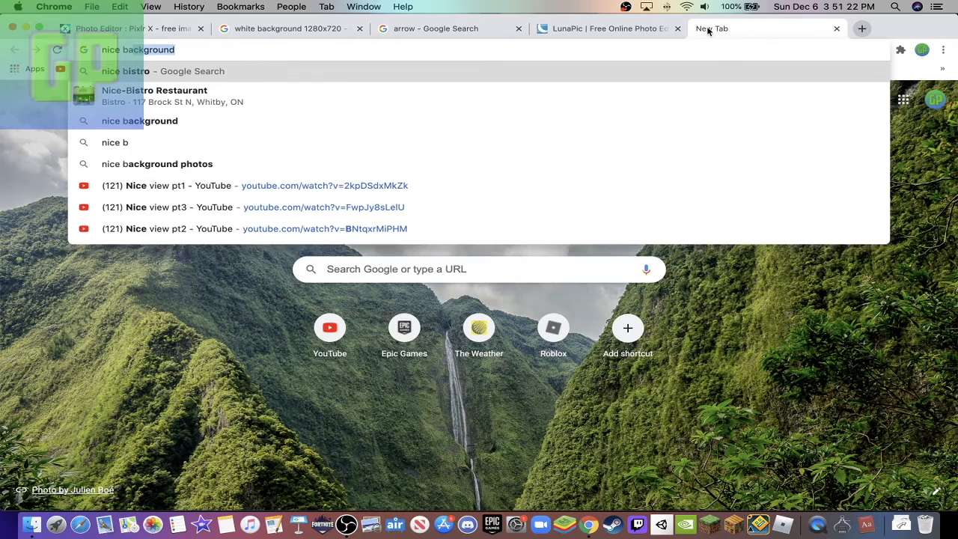
type("ground 720p")
key("Return")
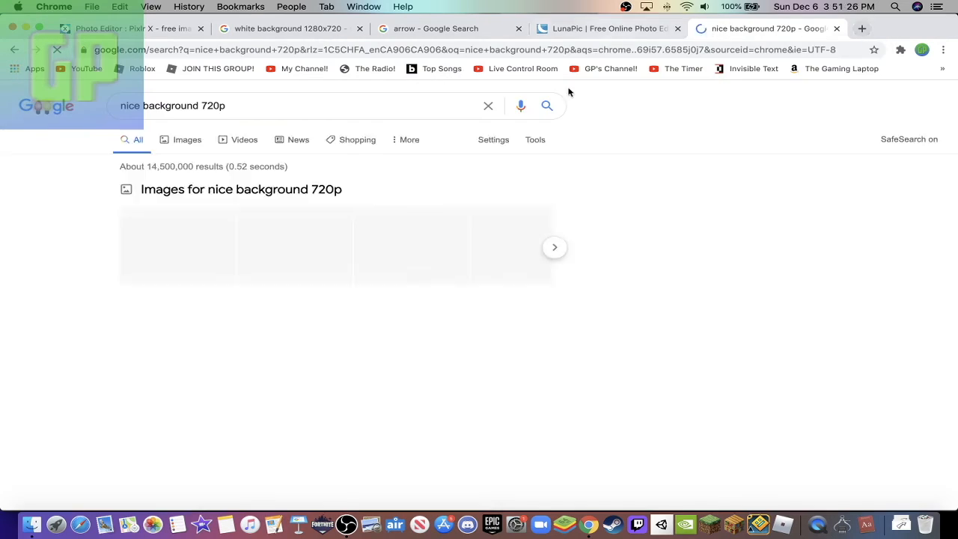
left_click(181, 140)
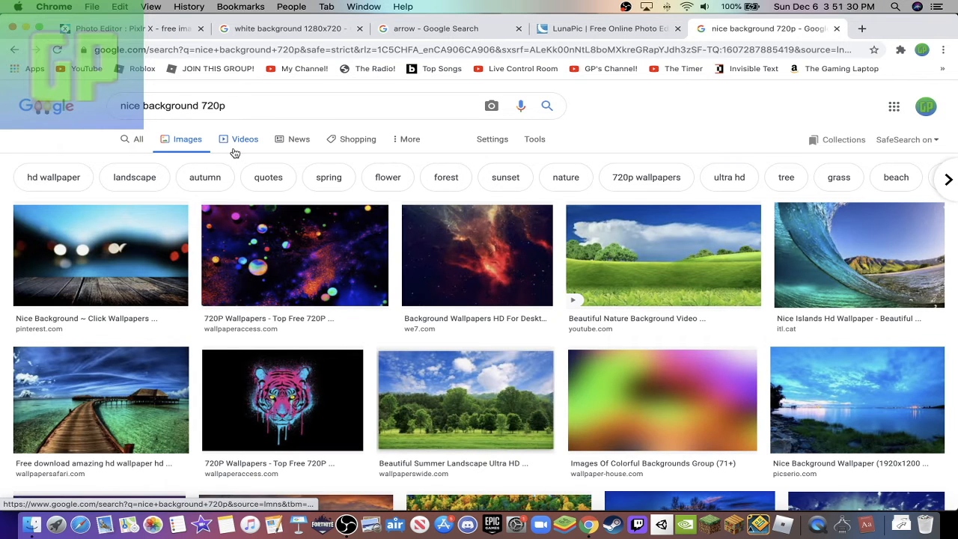
scroll(473, 422, "down", 4)
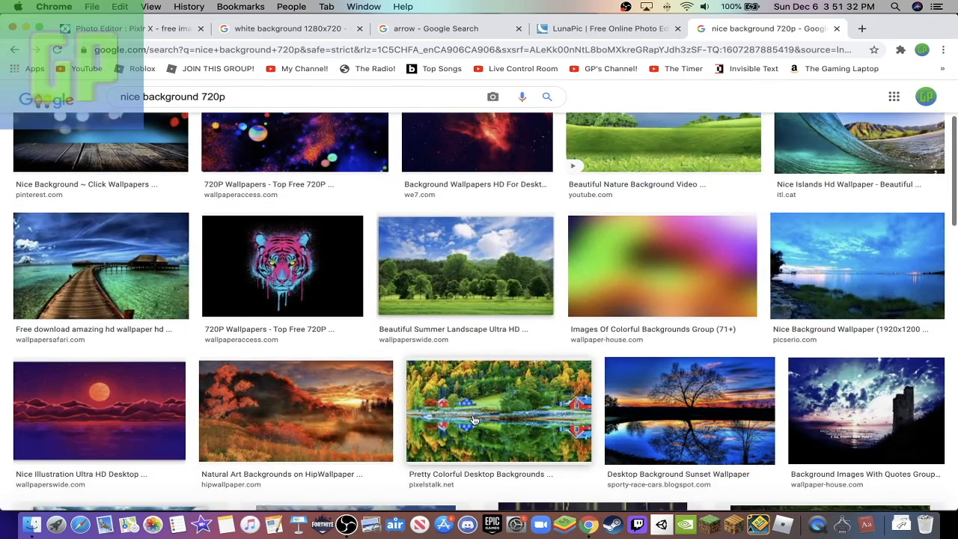
scroll(473, 421, "up", 1)
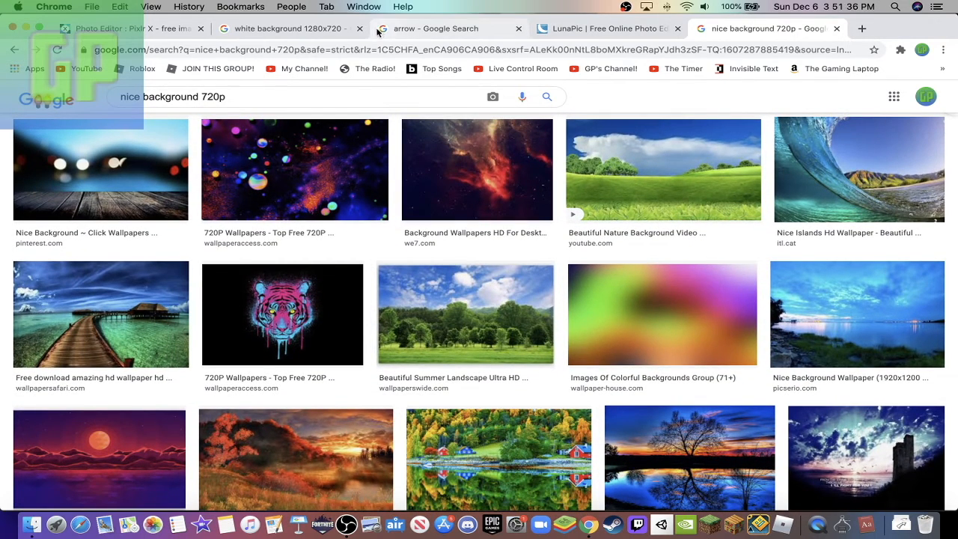
Step: Save the 1280 × 720 green landscape image from the search results to Downloads as maxresdefault (3) and close its preview
left_click(153, 29)
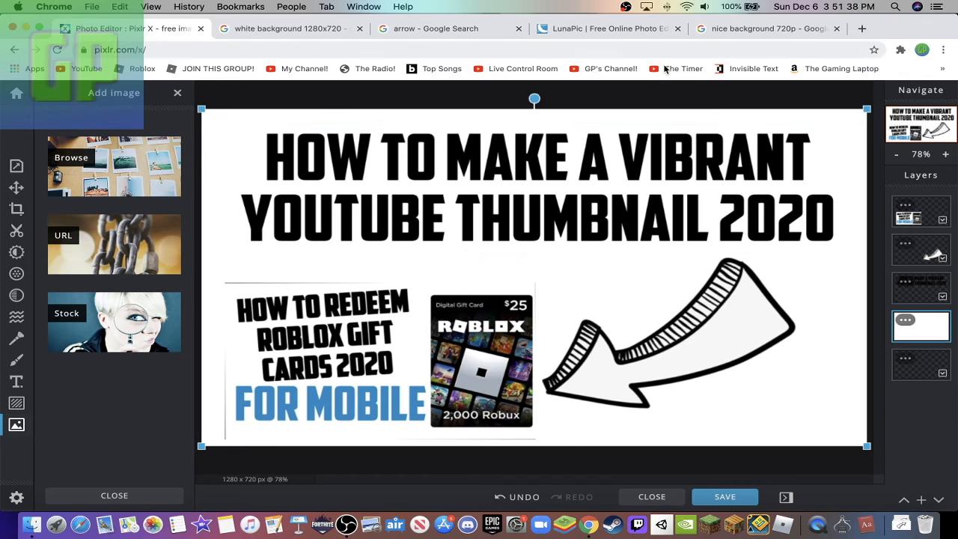
left_click(764, 29)
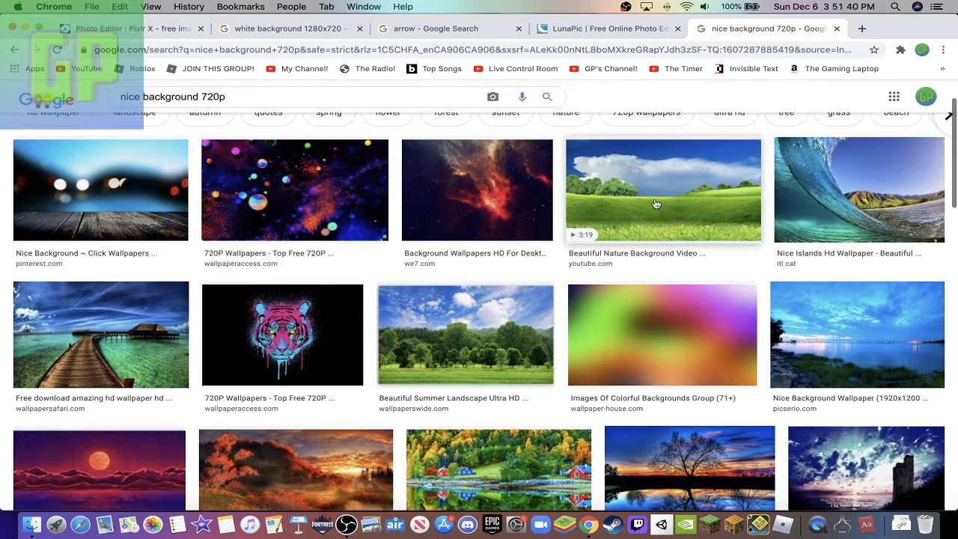
left_click(655, 204)
right_click(714, 241)
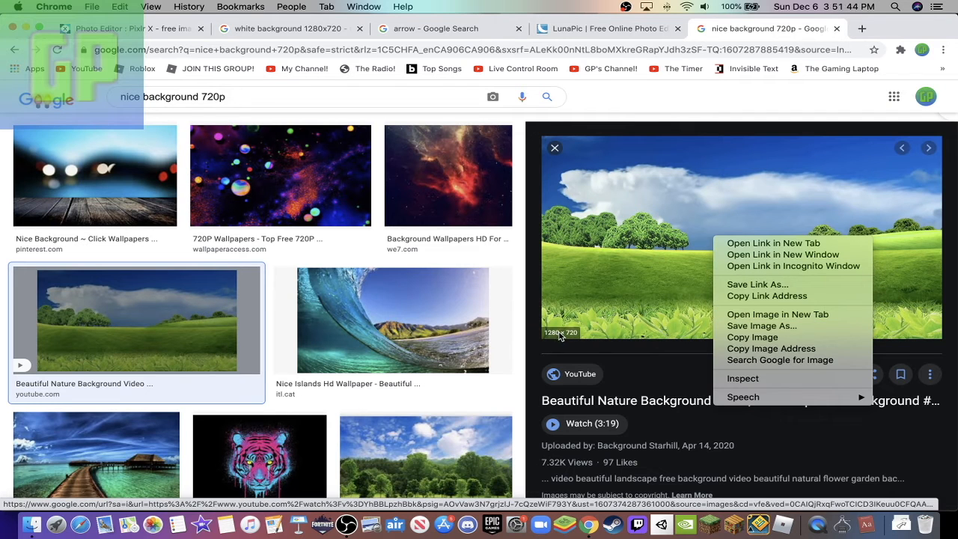
left_click(763, 325)
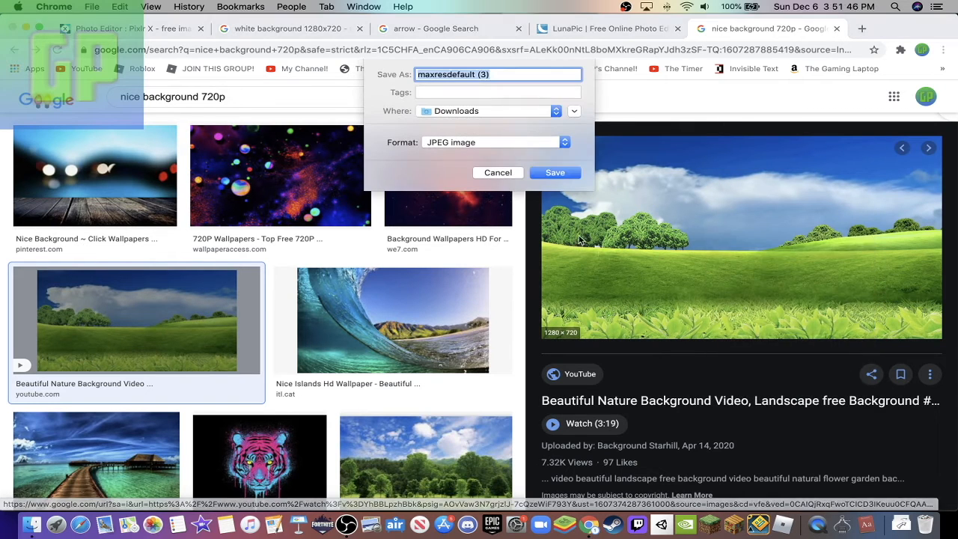
left_click(554, 172)
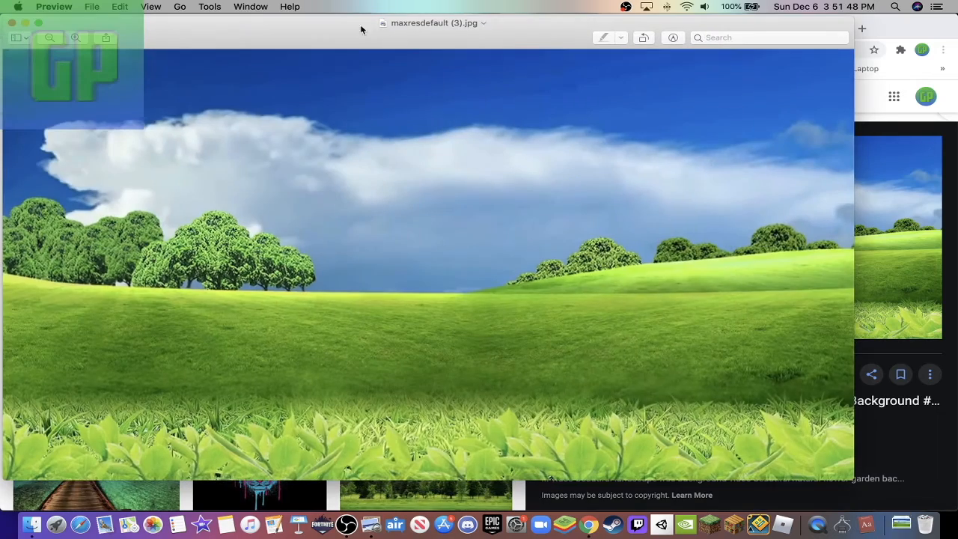
left_click(12, 25)
Step: Return to the Pixlr X document and delete the white background layer
left_click(176, 30)
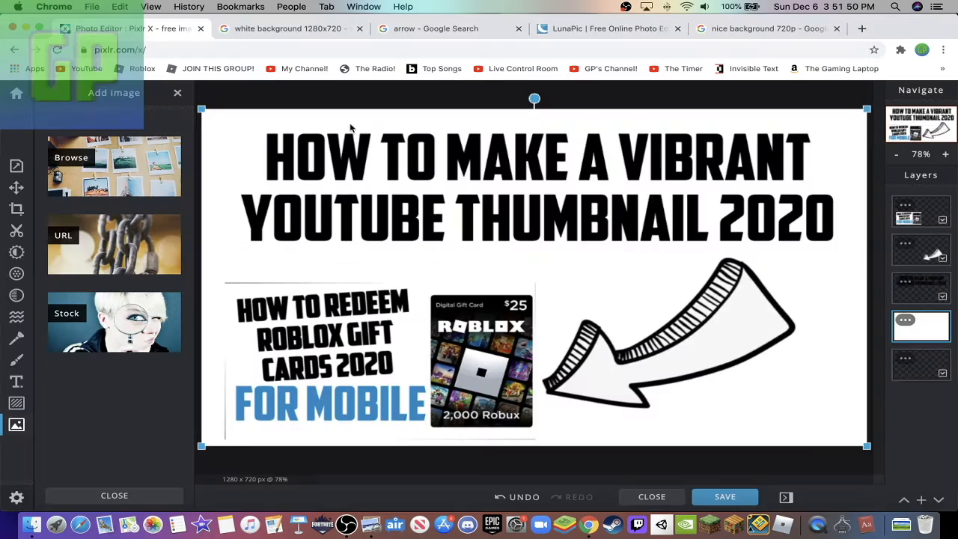
left_click(904, 321)
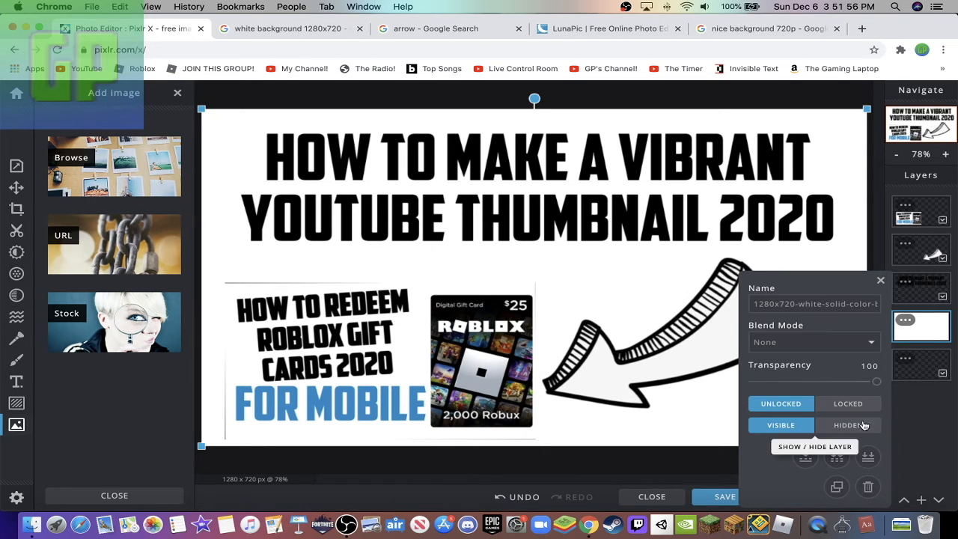
left_click(868, 487)
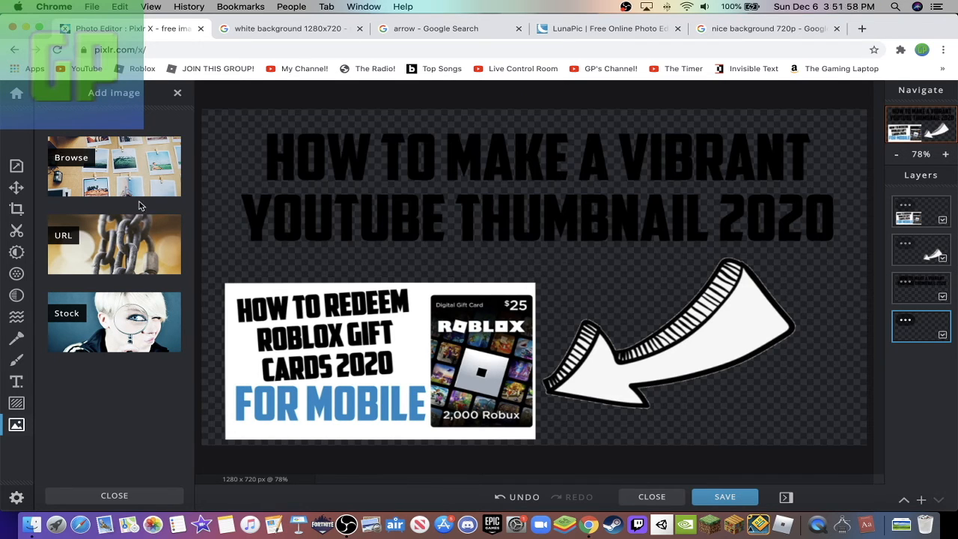
Step: Add maxresdefault (3).jpg as a layer in the current document and move it beneath the title layer
left_click(66, 154)
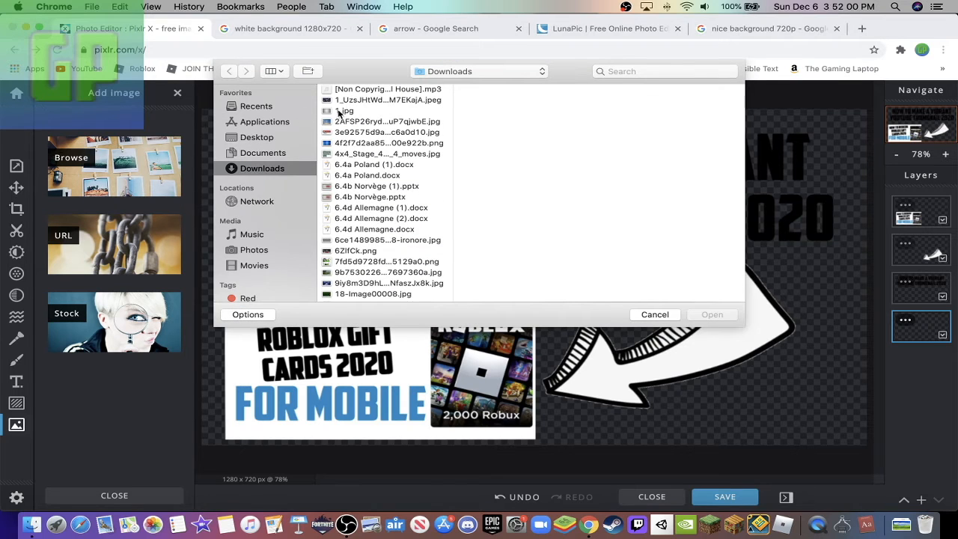
left_click(307, 107)
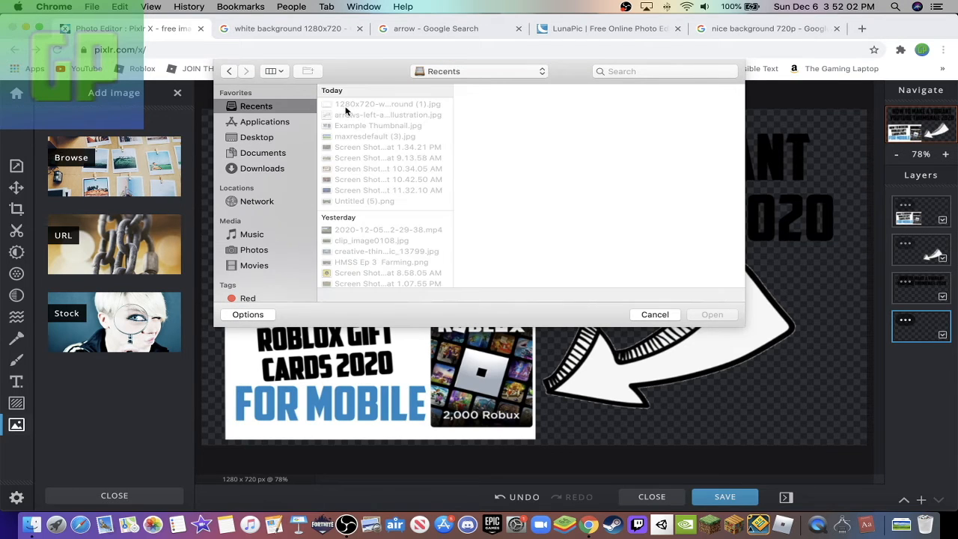
double_click(375, 136)
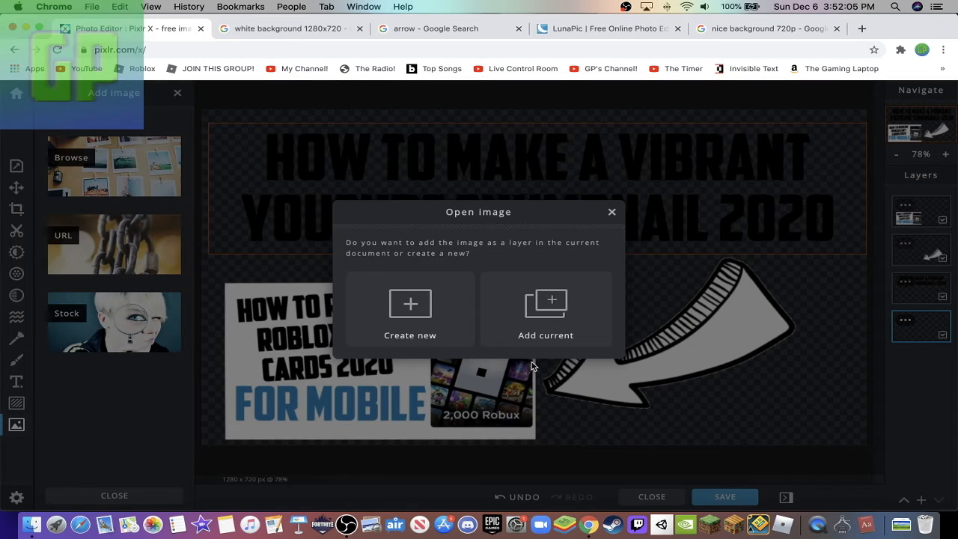
left_click(531, 334)
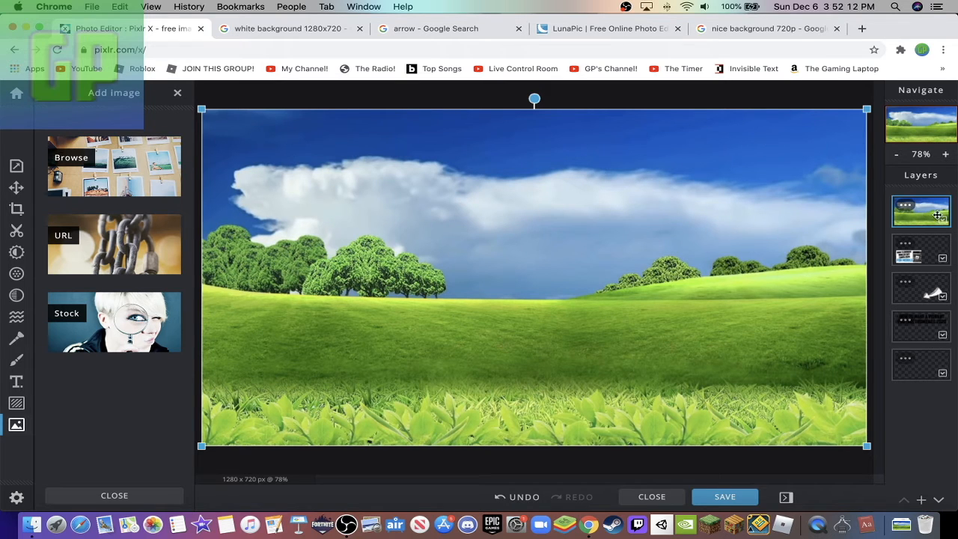
left_click_drag(932, 213, 925, 325)
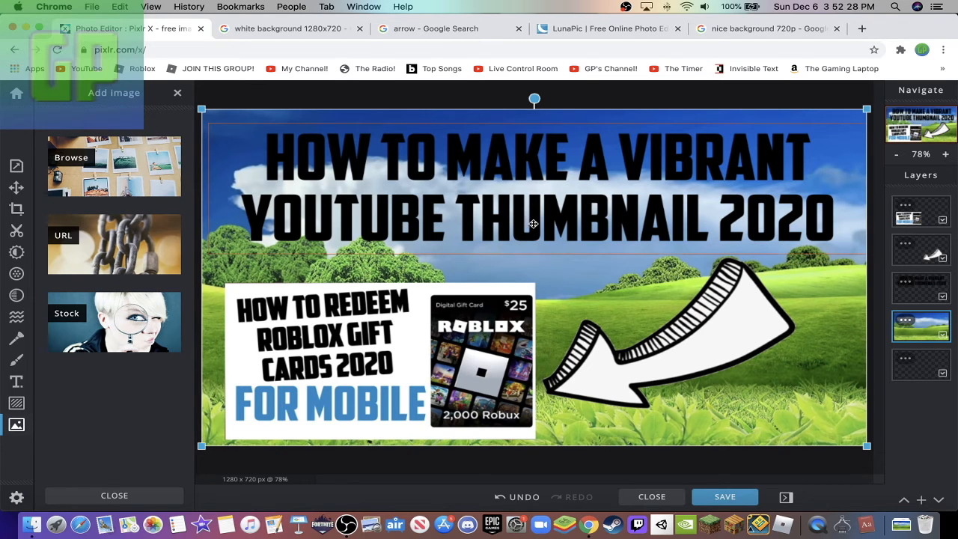
Step: Nudge the example thumbnail slightly up and to the left, and select the title text layer
left_click(512, 349)
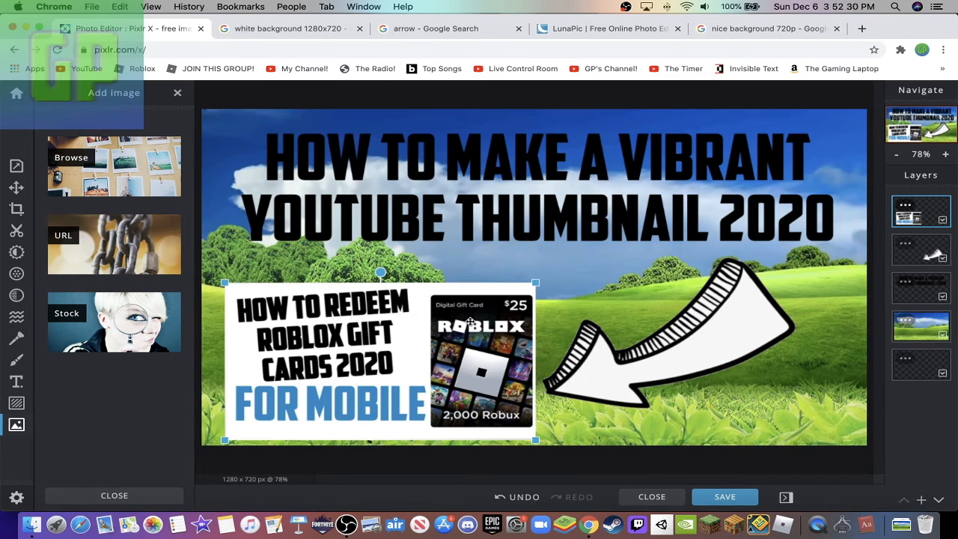
left_click_drag(401, 313, 396, 310)
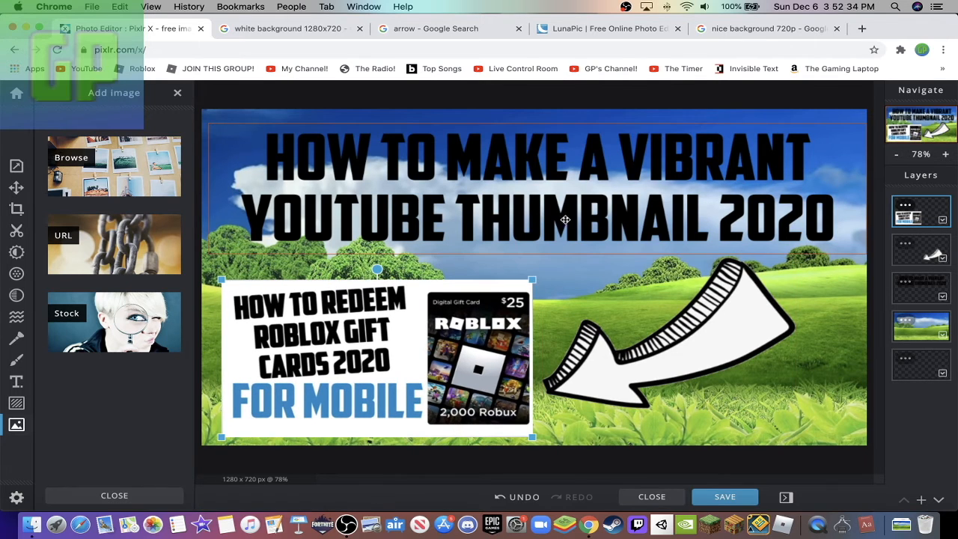
left_click(487, 198)
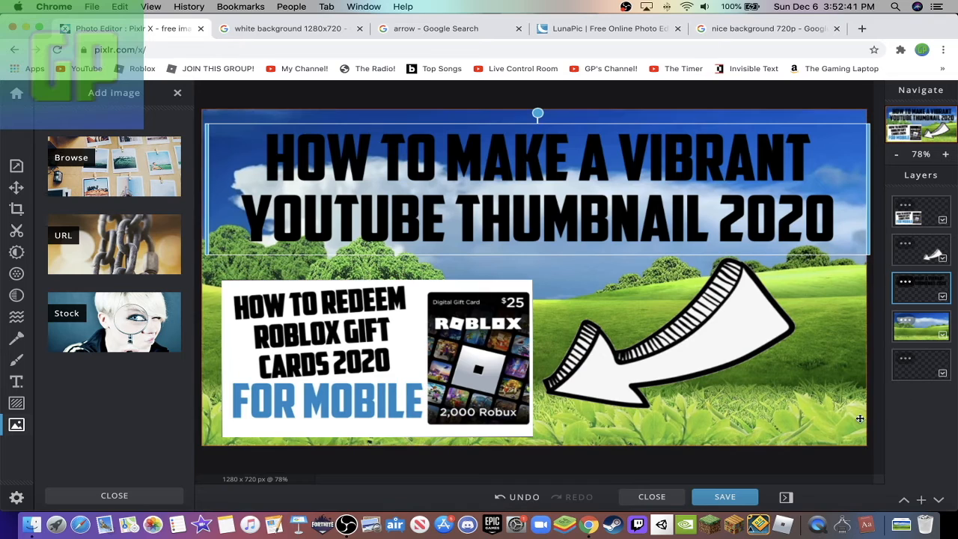
Step: Find the 1280 × 800 dark abstract wallpaper with colorful dropping lines in the image results, save it to Downloads and close its preview
left_click(743, 28)
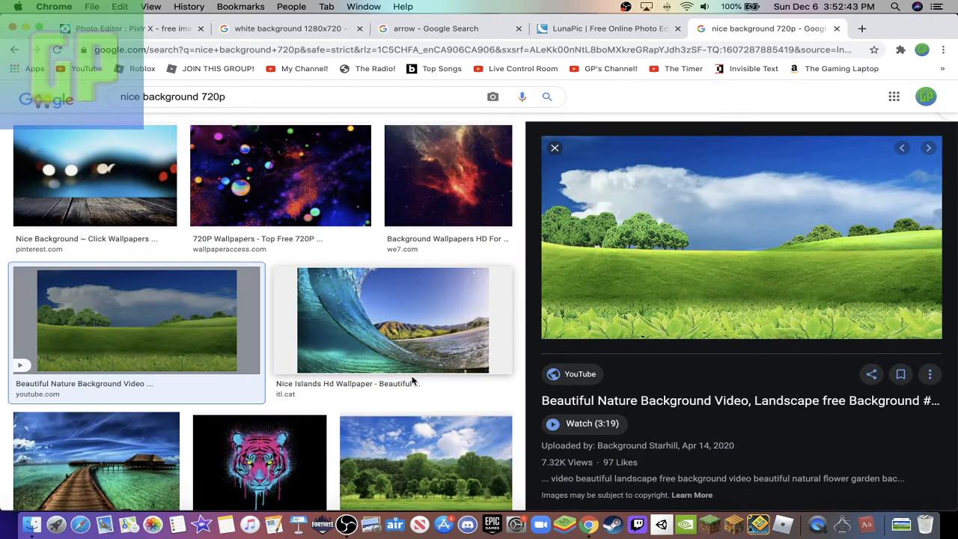
scroll(410, 378, "down", 5)
scroll(408, 376, "down", 10)
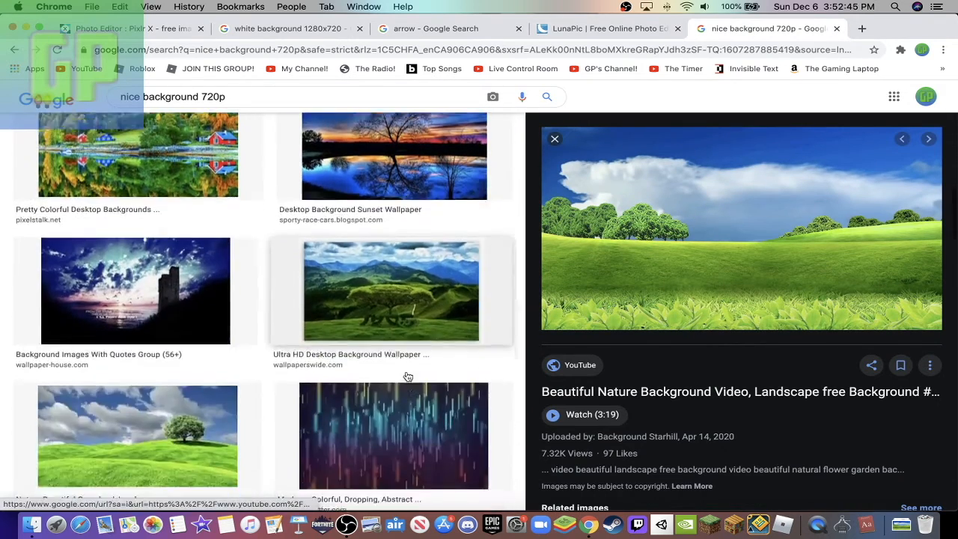
left_click(410, 322)
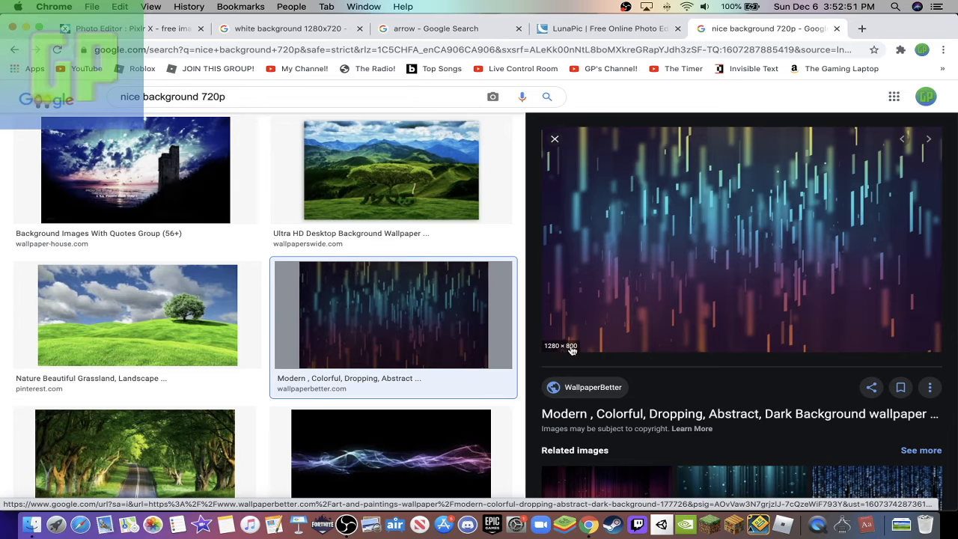
right_click(739, 269)
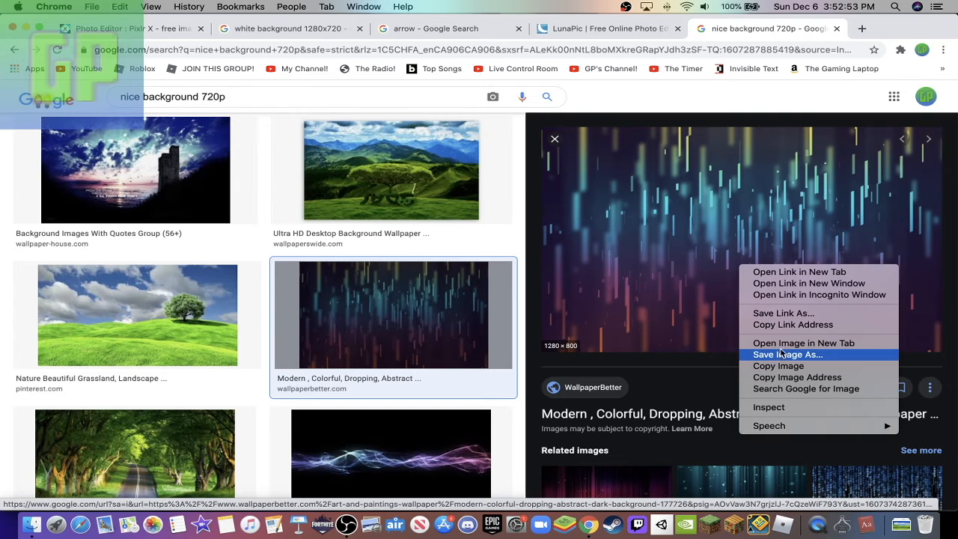
left_click(778, 355)
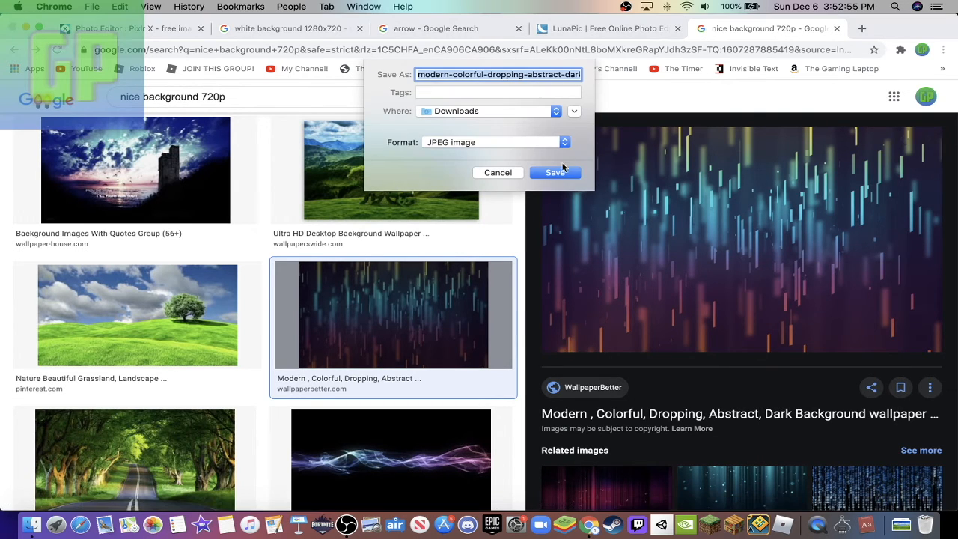
key("Return")
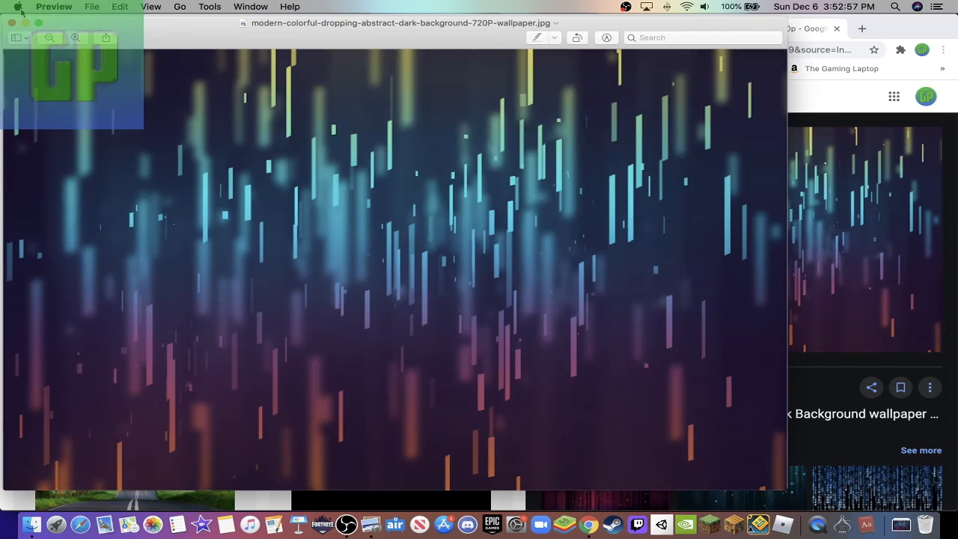
left_click(12, 23)
Step: Return to the Pixlr X document and delete the green landscape background layer
left_click(133, 29)
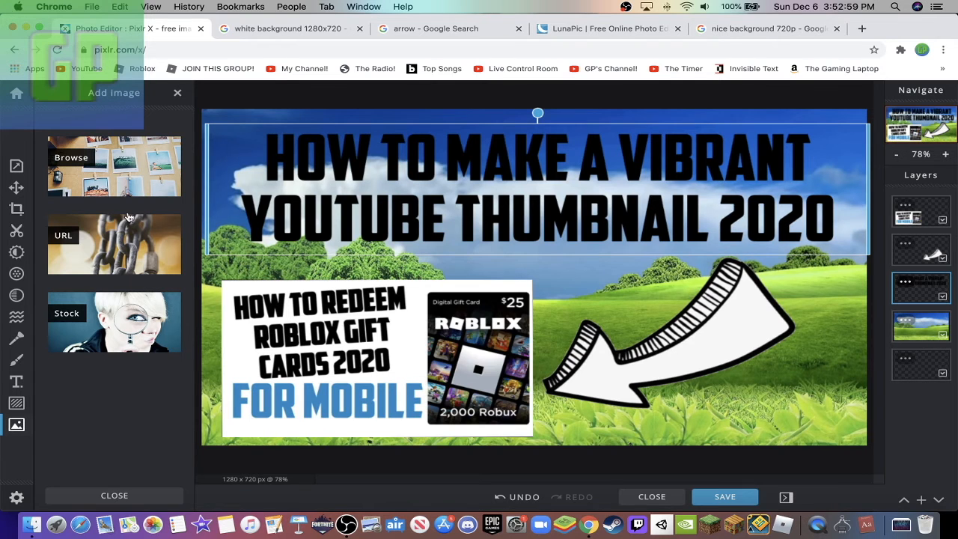
left_click(905, 319)
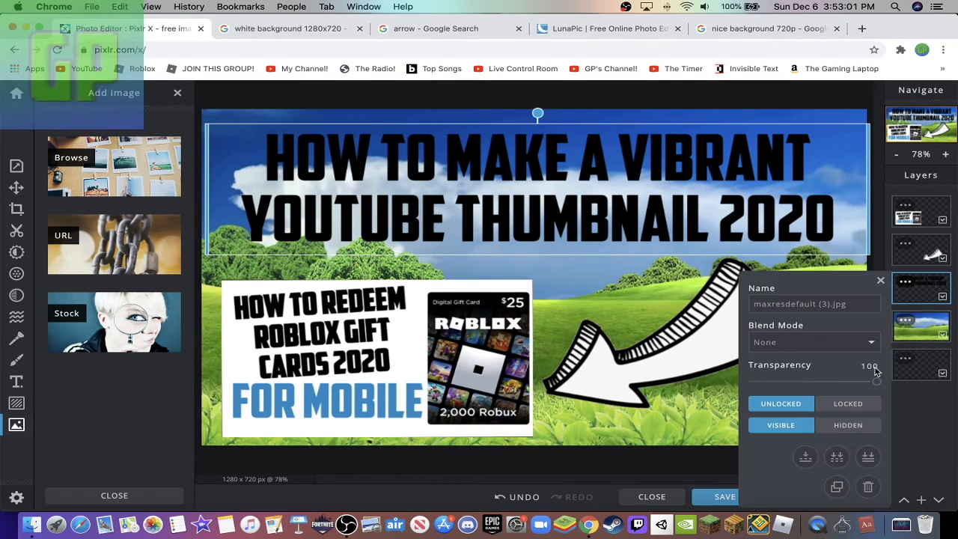
left_click(867, 487)
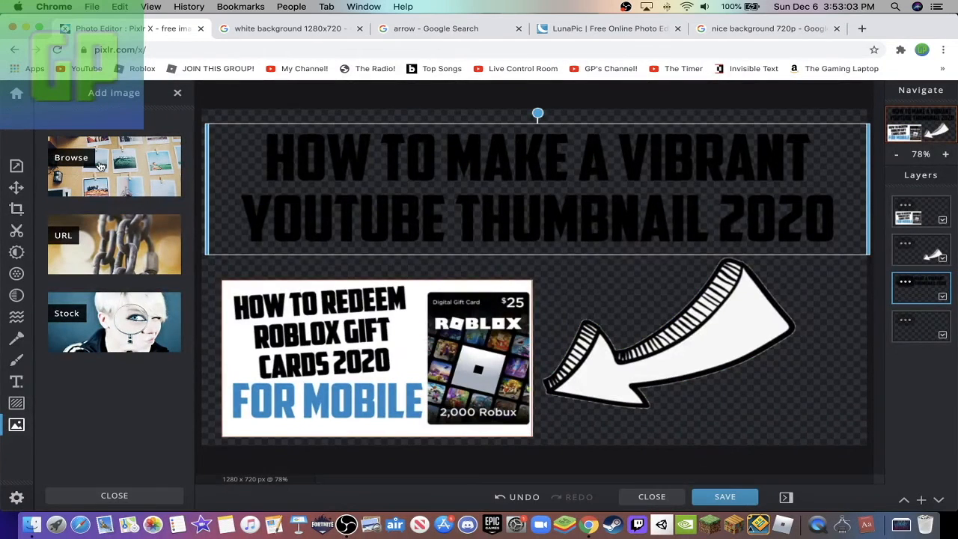
Step: Add the downloaded modern-colorful-dropping-abstract-dark-background-720P-wallpaper.jpg as a layer in the current document
left_click(100, 166)
left_click(281, 105)
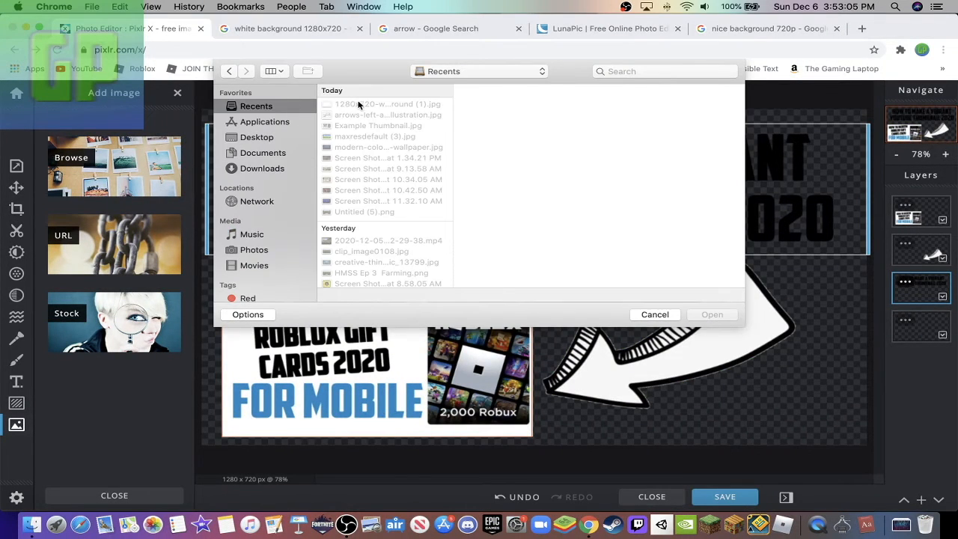
double_click(379, 148)
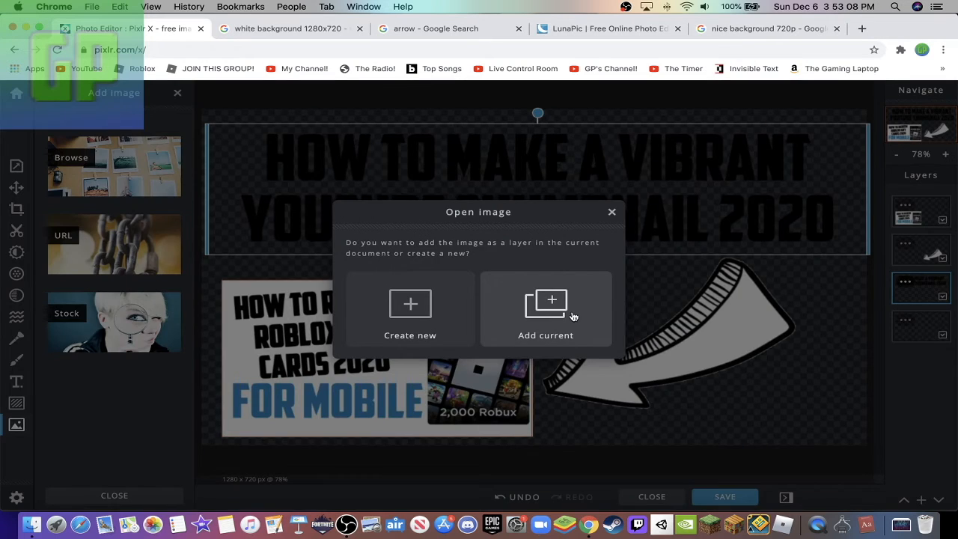
left_click(573, 316)
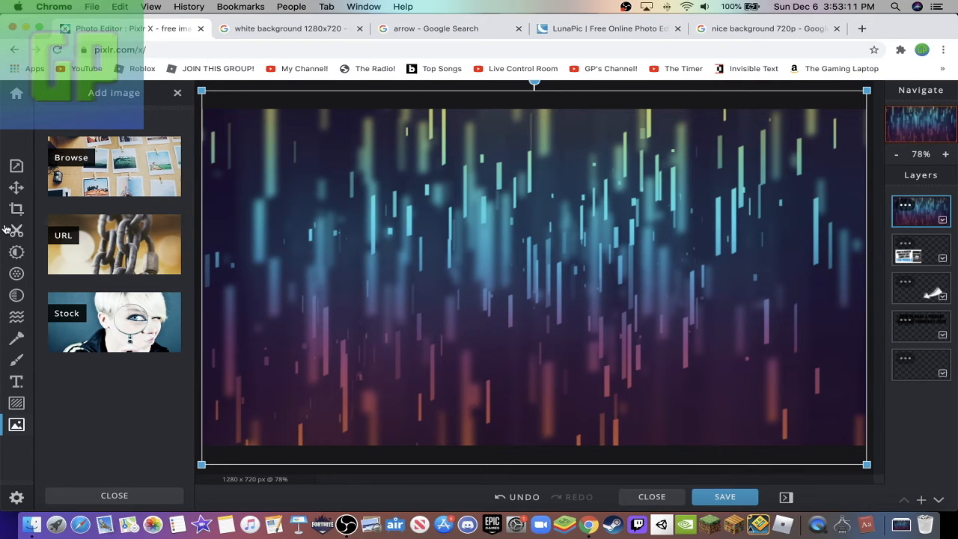
Step: Unlock the abstract background's aspect ratio and squeeze it to about 1284 × 719 px so its top and bottom edges meet the canvas
left_click(16, 189)
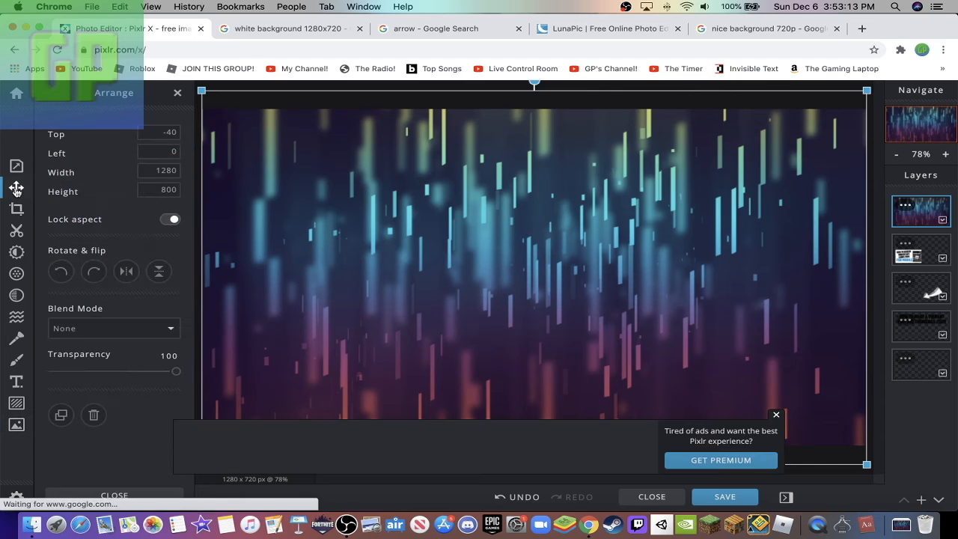
left_click(171, 222)
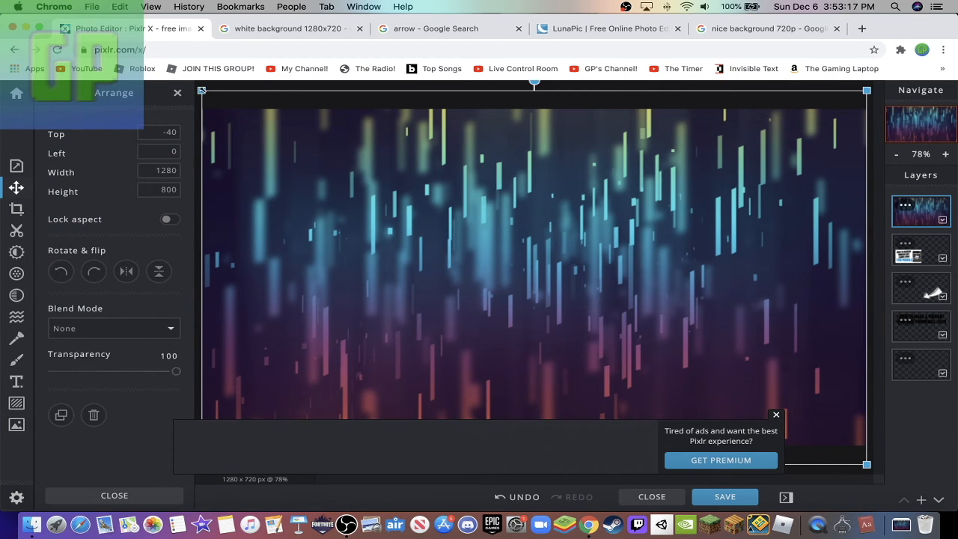
left_click_drag(201, 90, 199, 110)
left_click(776, 414)
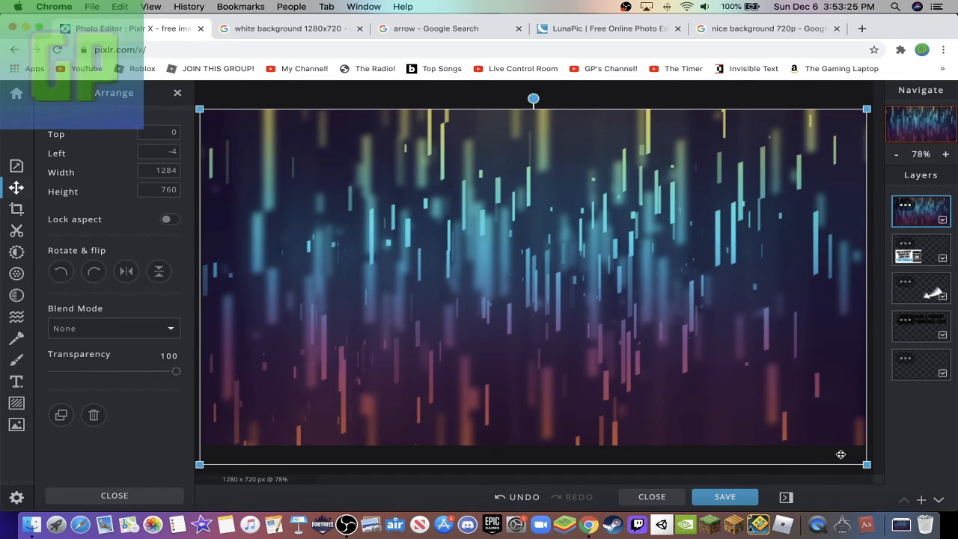
left_click_drag(872, 467, 872, 446)
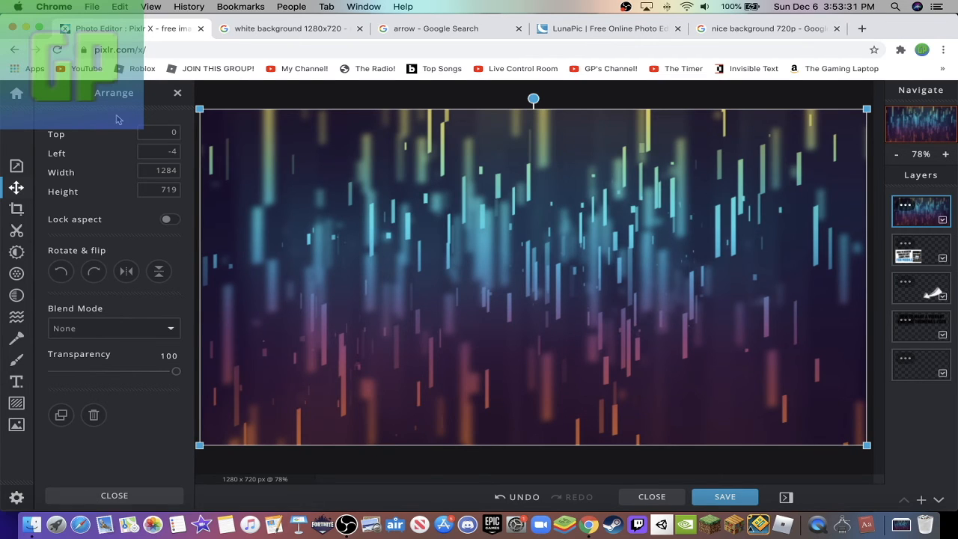
Step: Set the abstract background's width to 1280 and its height to 720
left_click(157, 171)
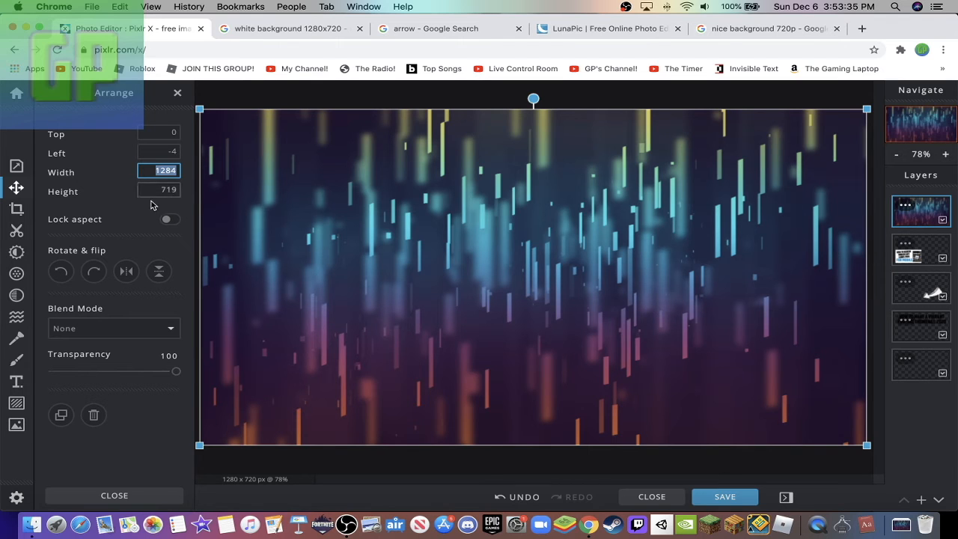
type("1280")
key("Tab")
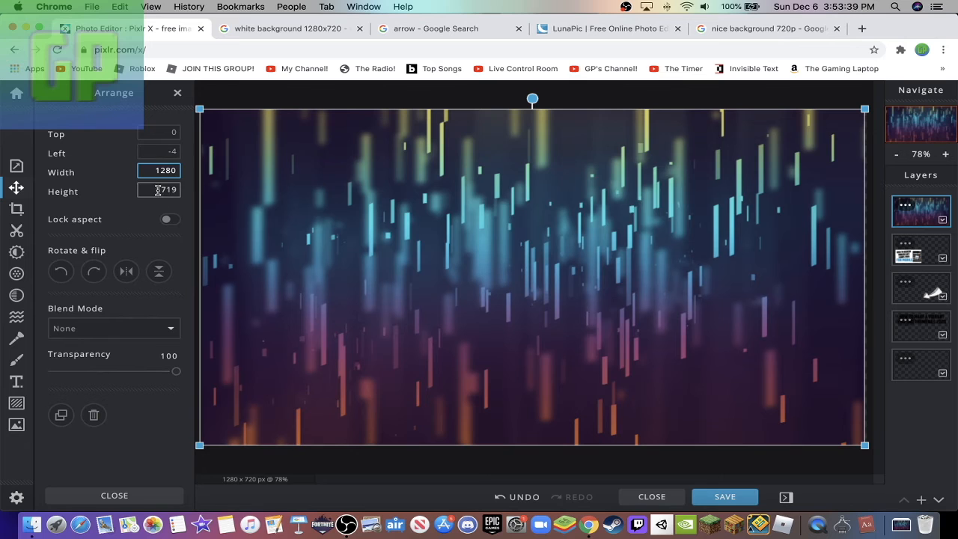
type("720")
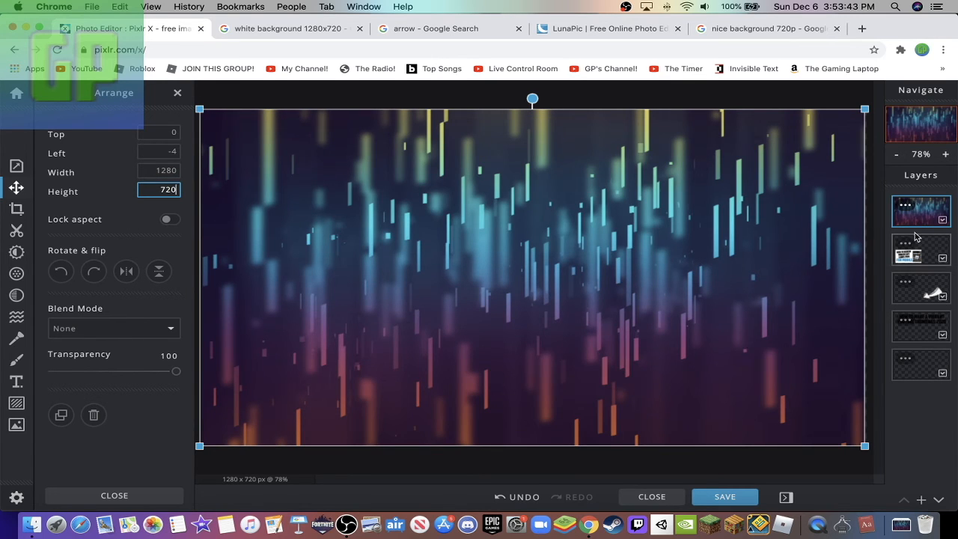
Step: Move the abstract background layer beneath the title, arrow and example thumbnail layers, and recolor the title text white
left_click_drag(922, 214, 928, 328)
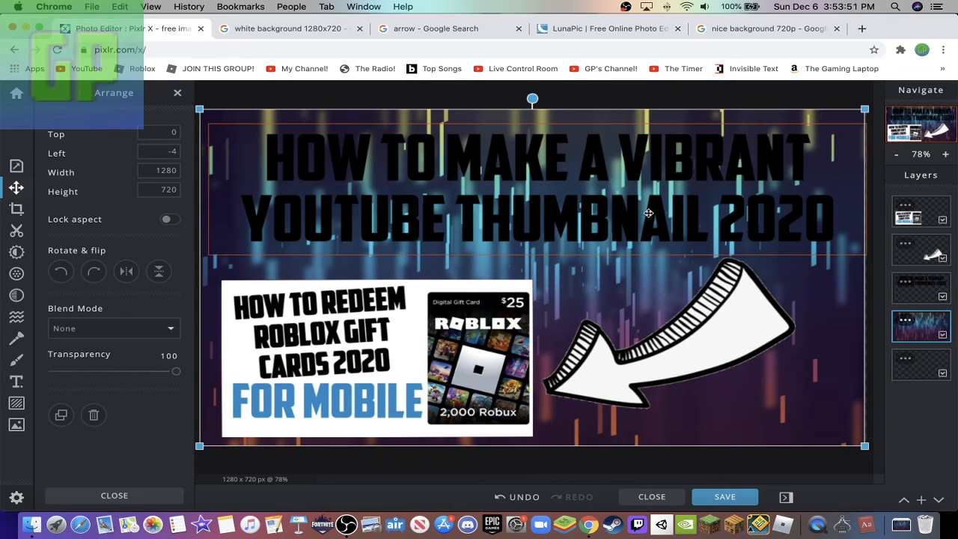
left_click(625, 190)
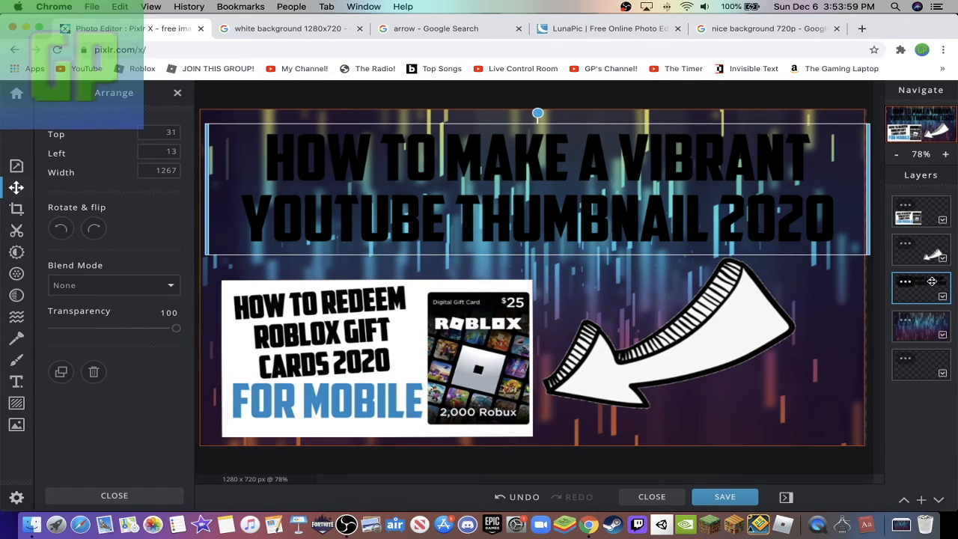
left_click(17, 382)
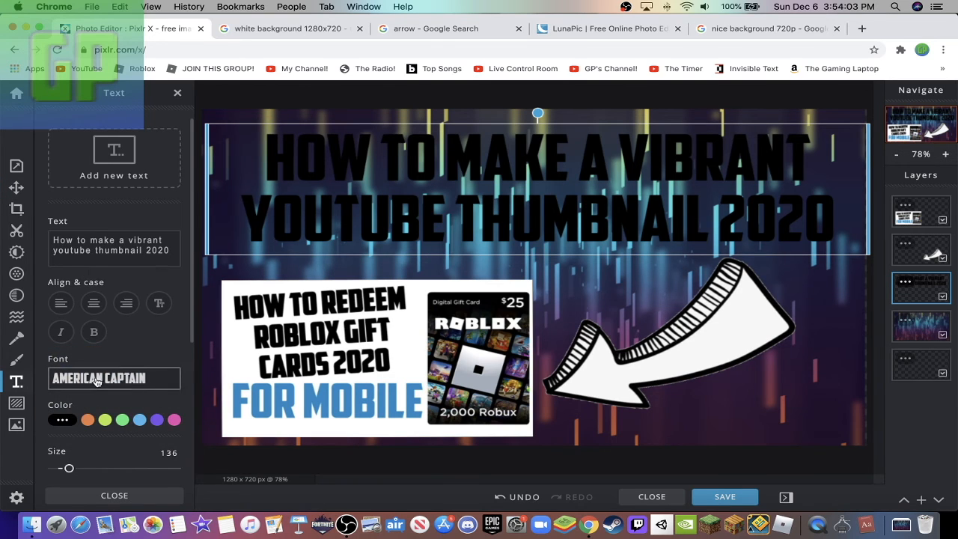
scroll(96, 381, "down", 1)
left_click(62, 383)
left_click_drag(80, 437, 18, 368)
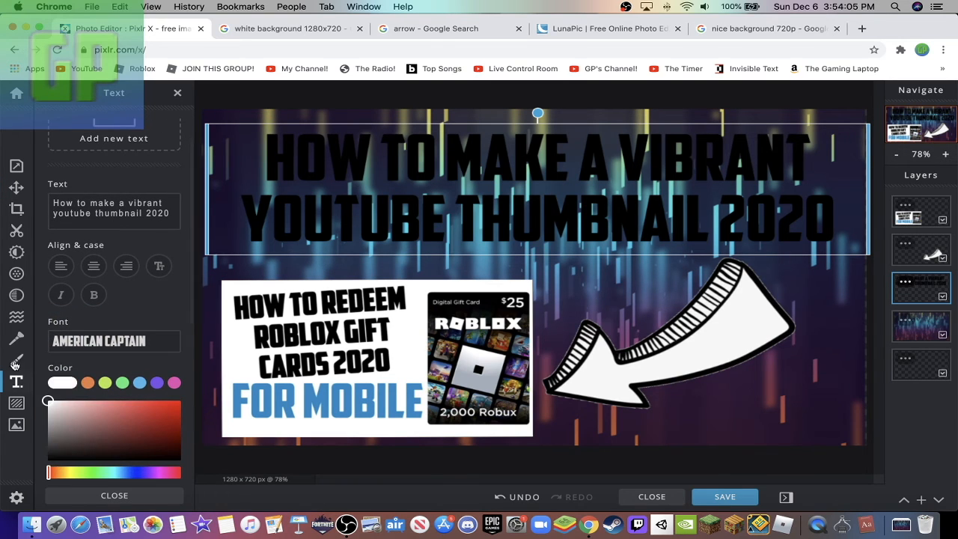
left_click(725, 414)
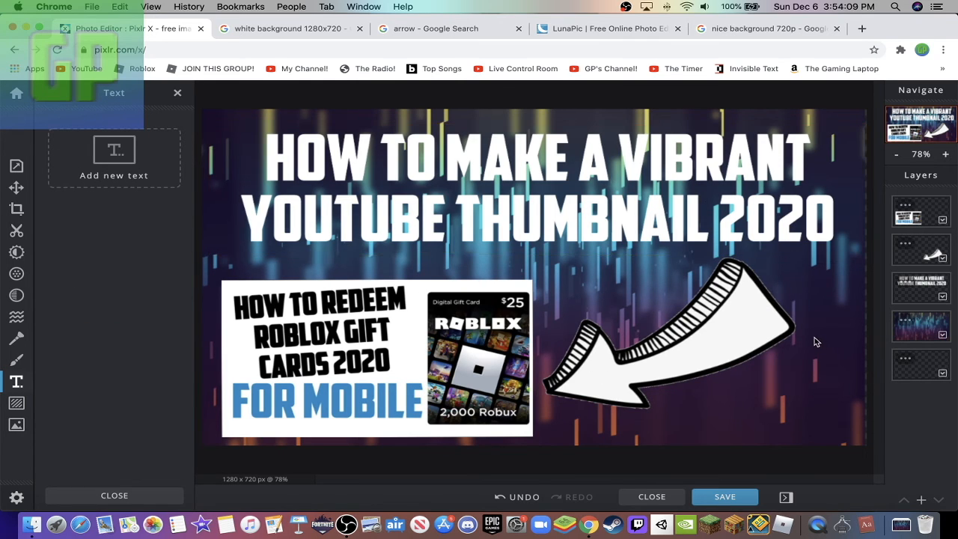
Step: Open the save settings for the finished thumbnail and open its file name for editing
left_click(754, 331)
left_click(501, 332)
left_click(724, 497)
left_click(561, 247)
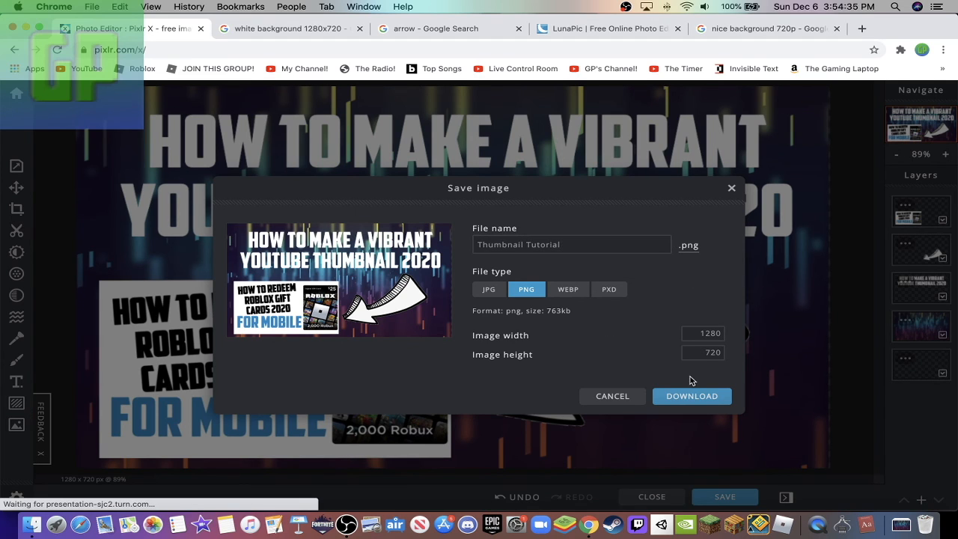
left_click(558, 245)
left_click(563, 243)
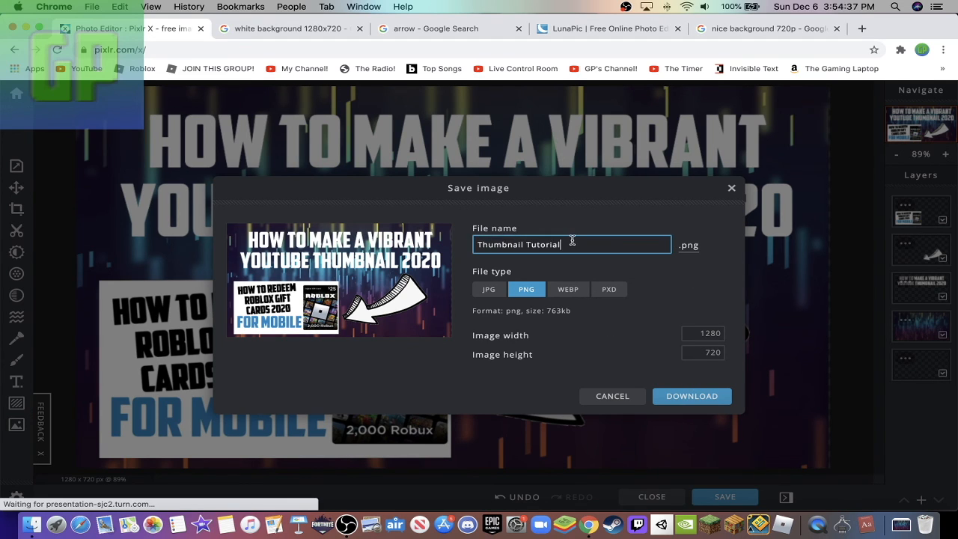
left_click(581, 245)
left_click(571, 245)
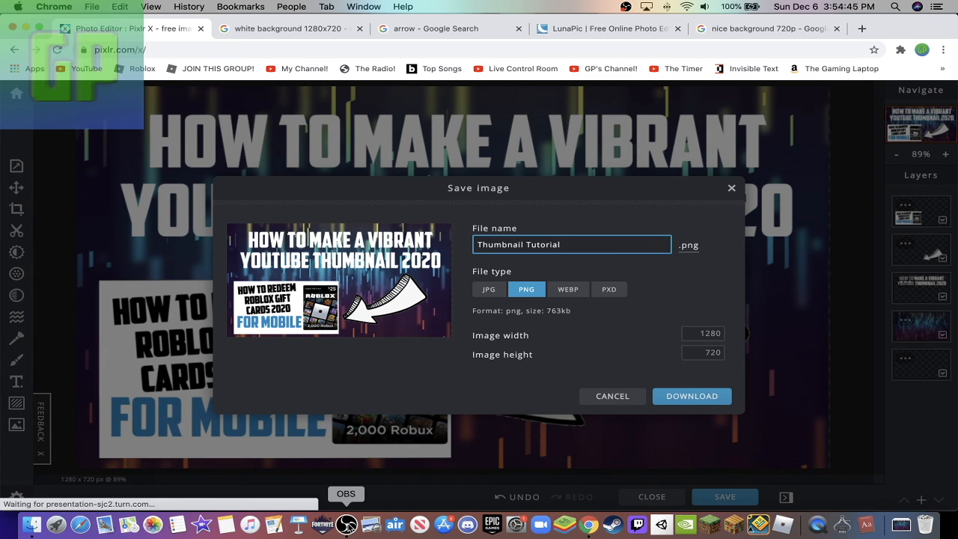
left_click(347, 524)
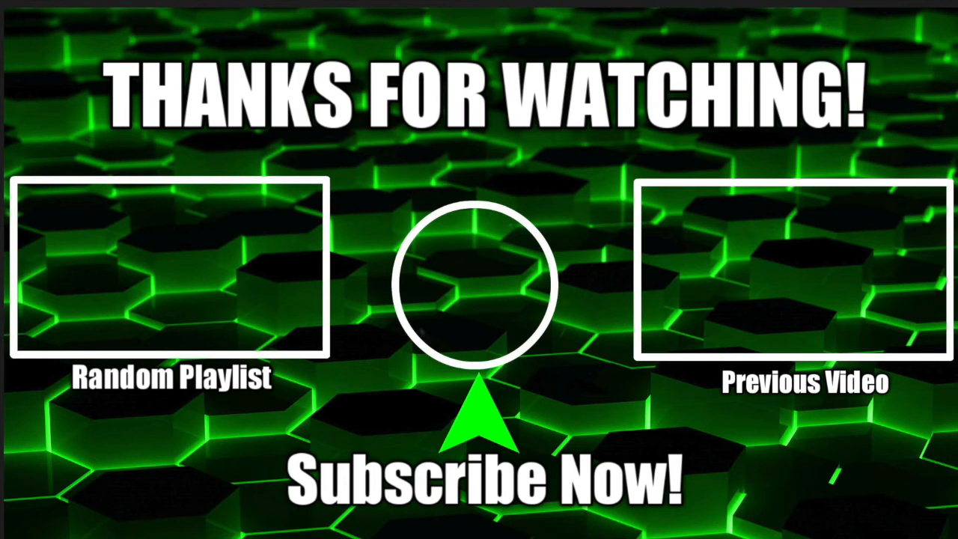